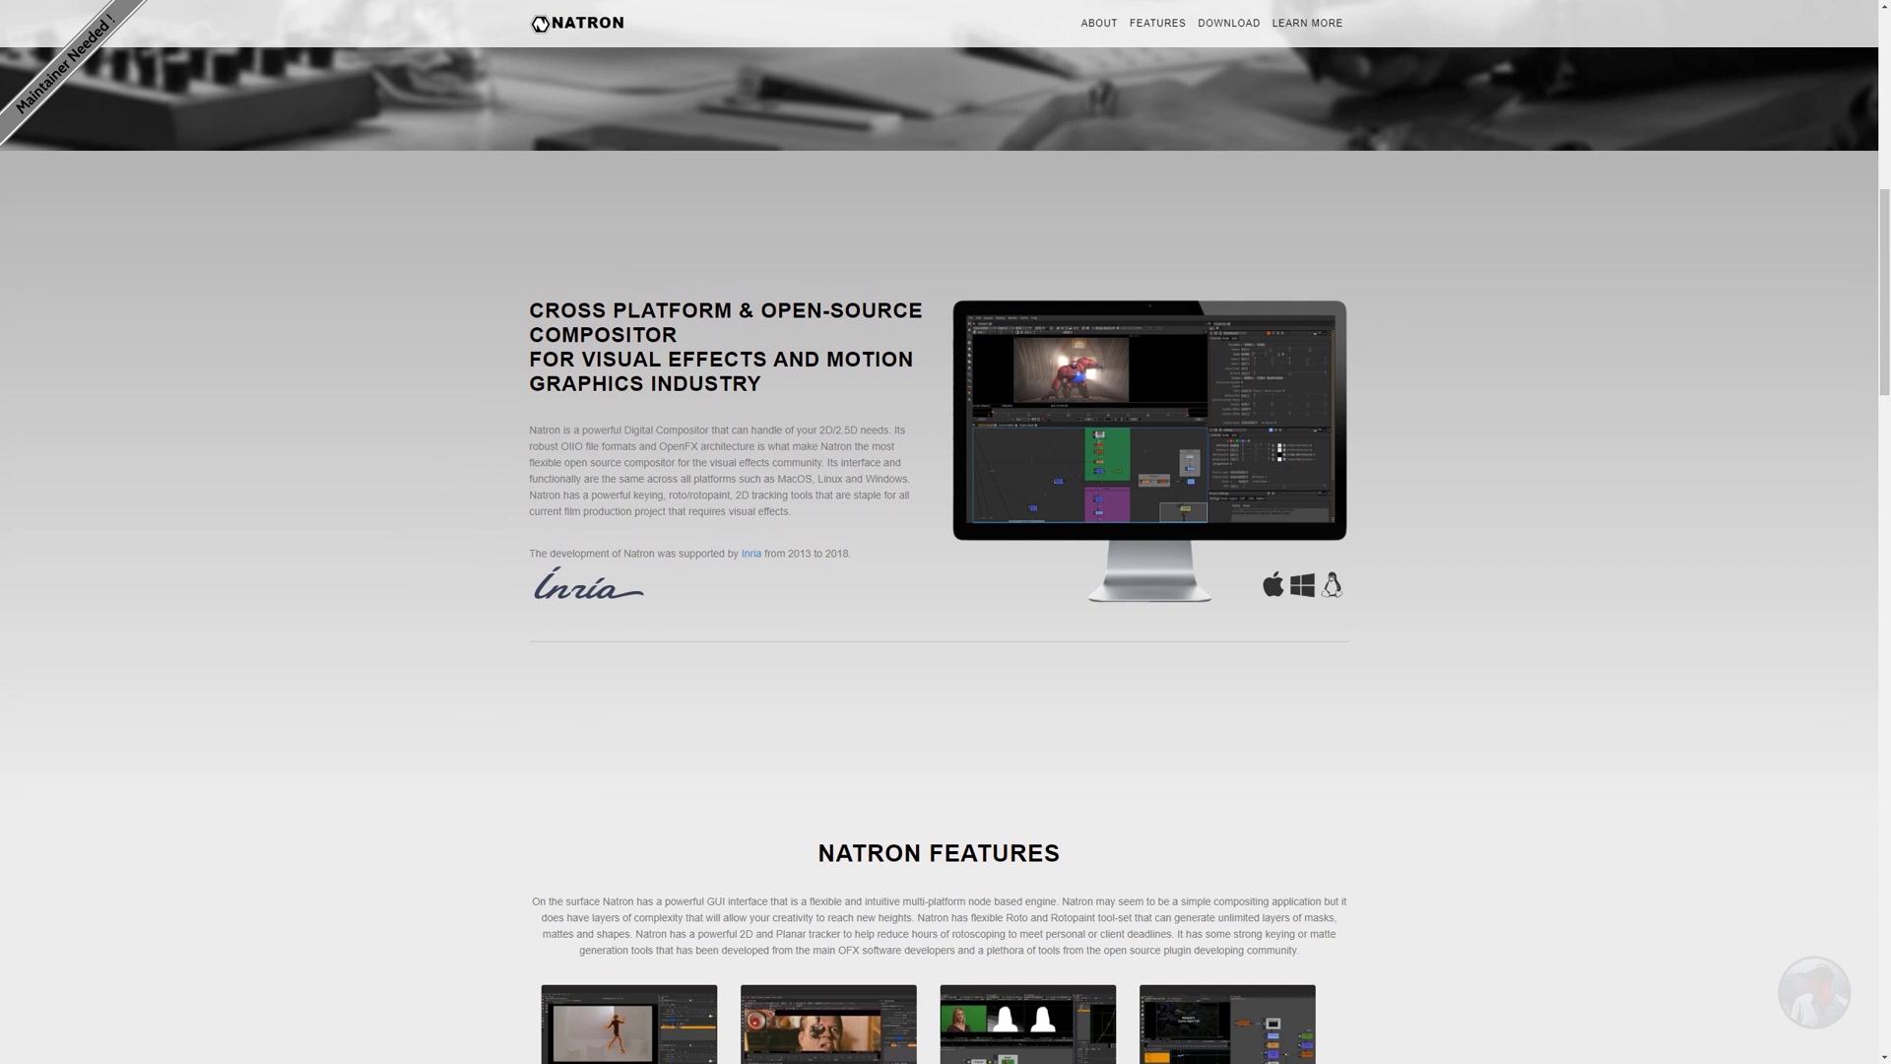
- Read through the Natron site's feature overview, expanding the additional feature insights, down to the download and learn-more sections
{"action": "scroll", "coordinate": [940, 532], "scroll_direction": "down", "scroll_amount": 3}
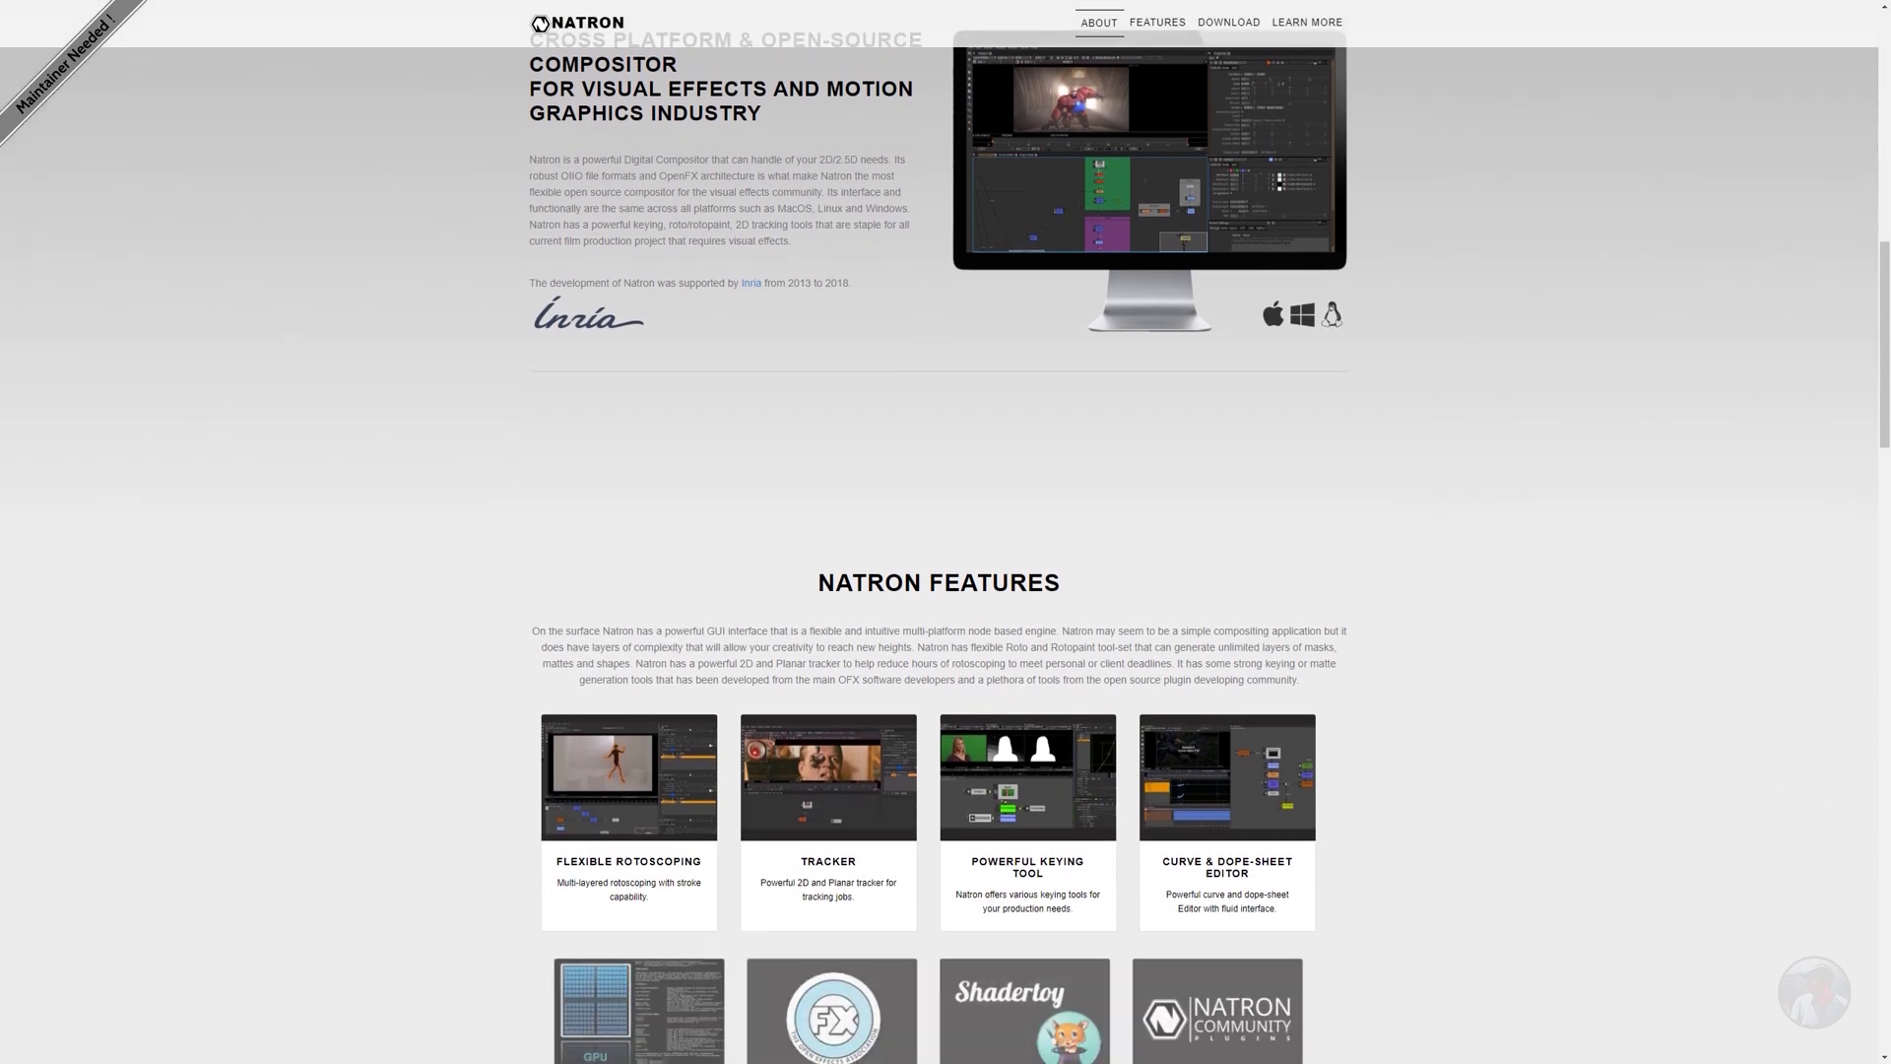
{"action": "scroll", "coordinate": [939, 532], "scroll_direction": "down", "scroll_amount": 5}
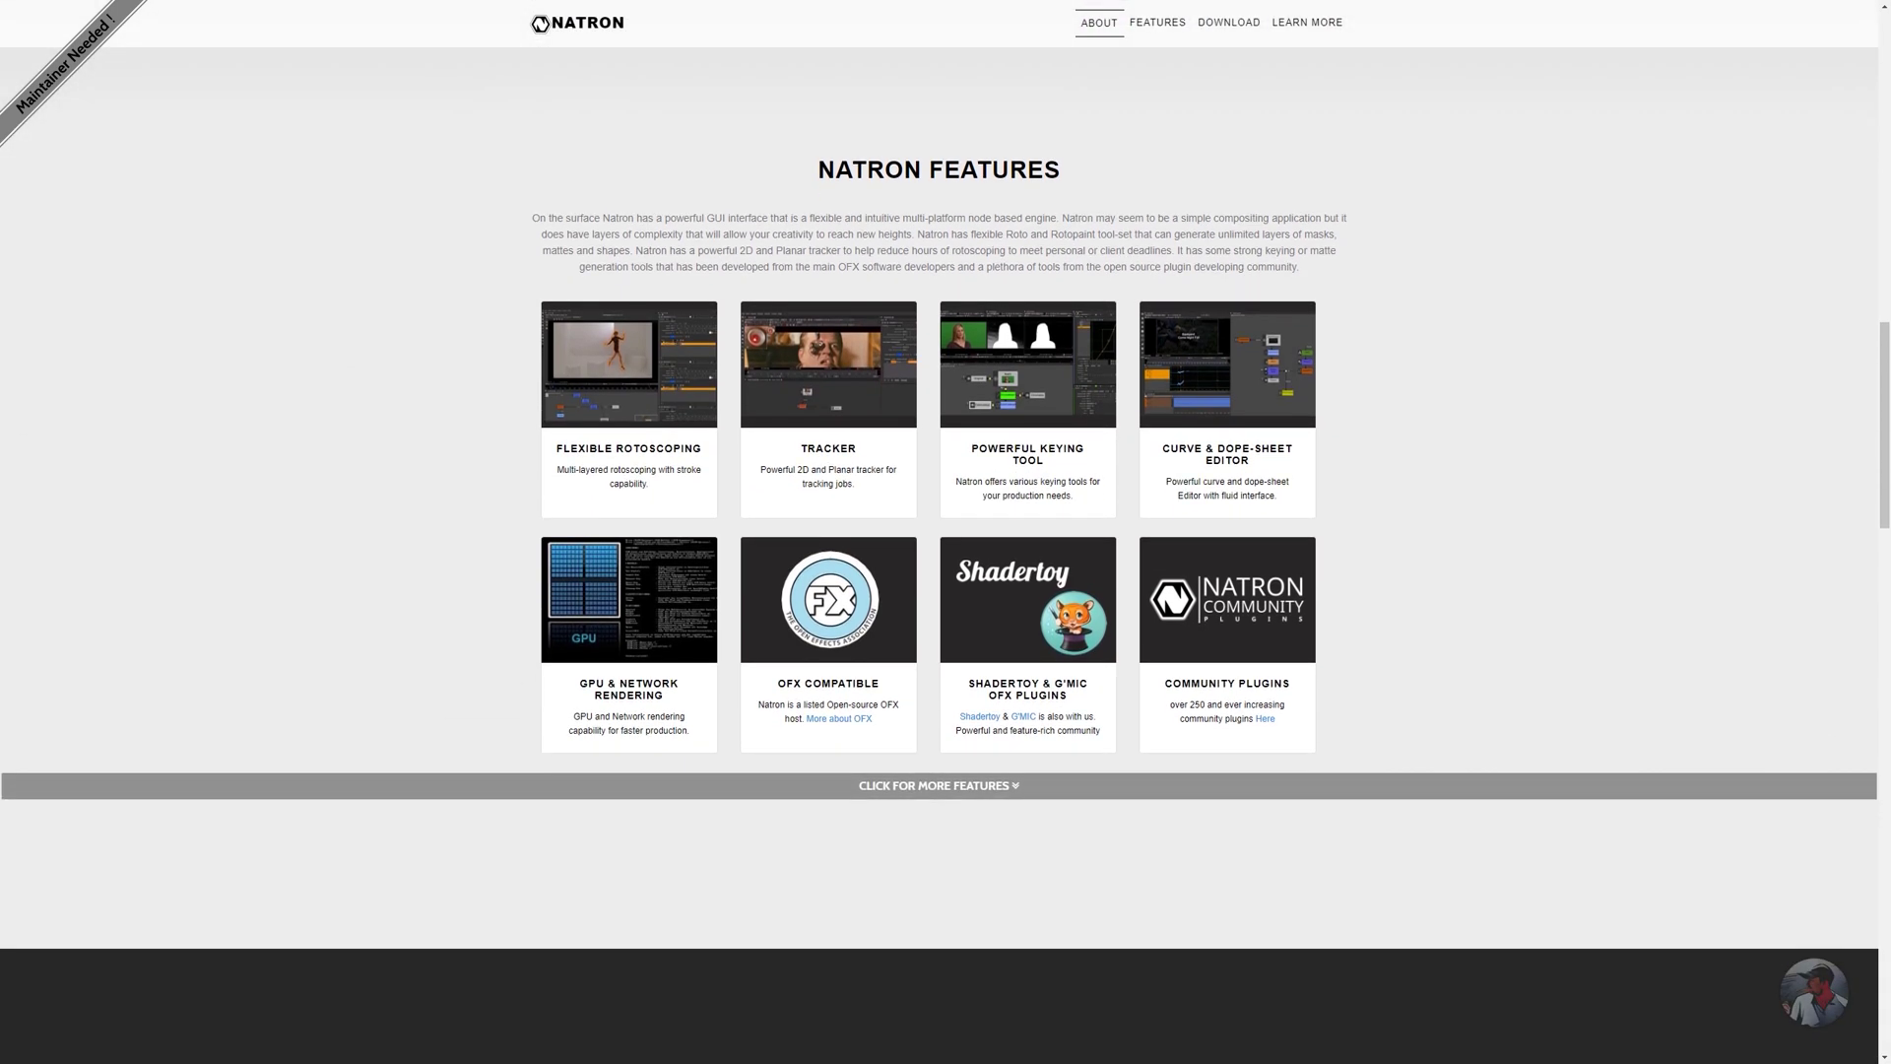
{"action": "left_click", "coordinate": [938, 785]}
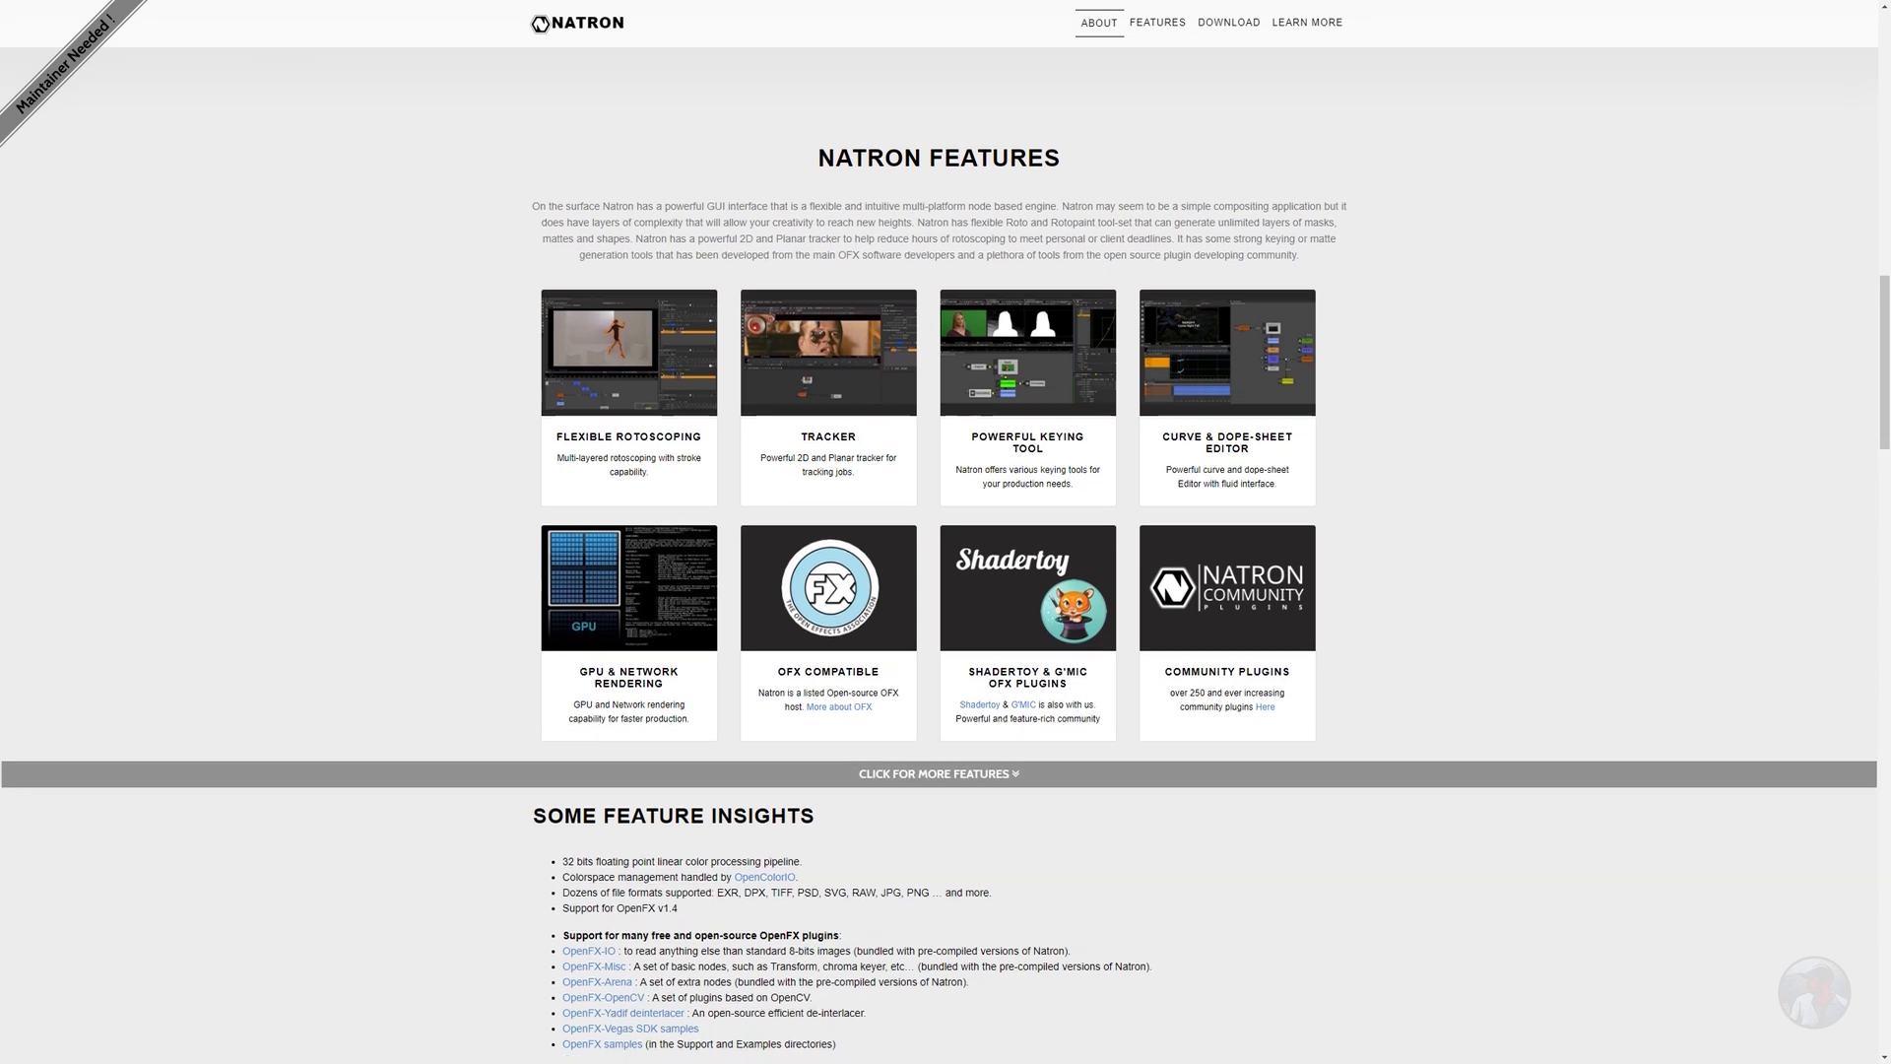
{"action": "scroll", "coordinate": [939, 532], "scroll_direction": "down", "scroll_amount": 3}
{"action": "scroll", "coordinate": [940, 532], "scroll_direction": "down", "scroll_amount": 6}
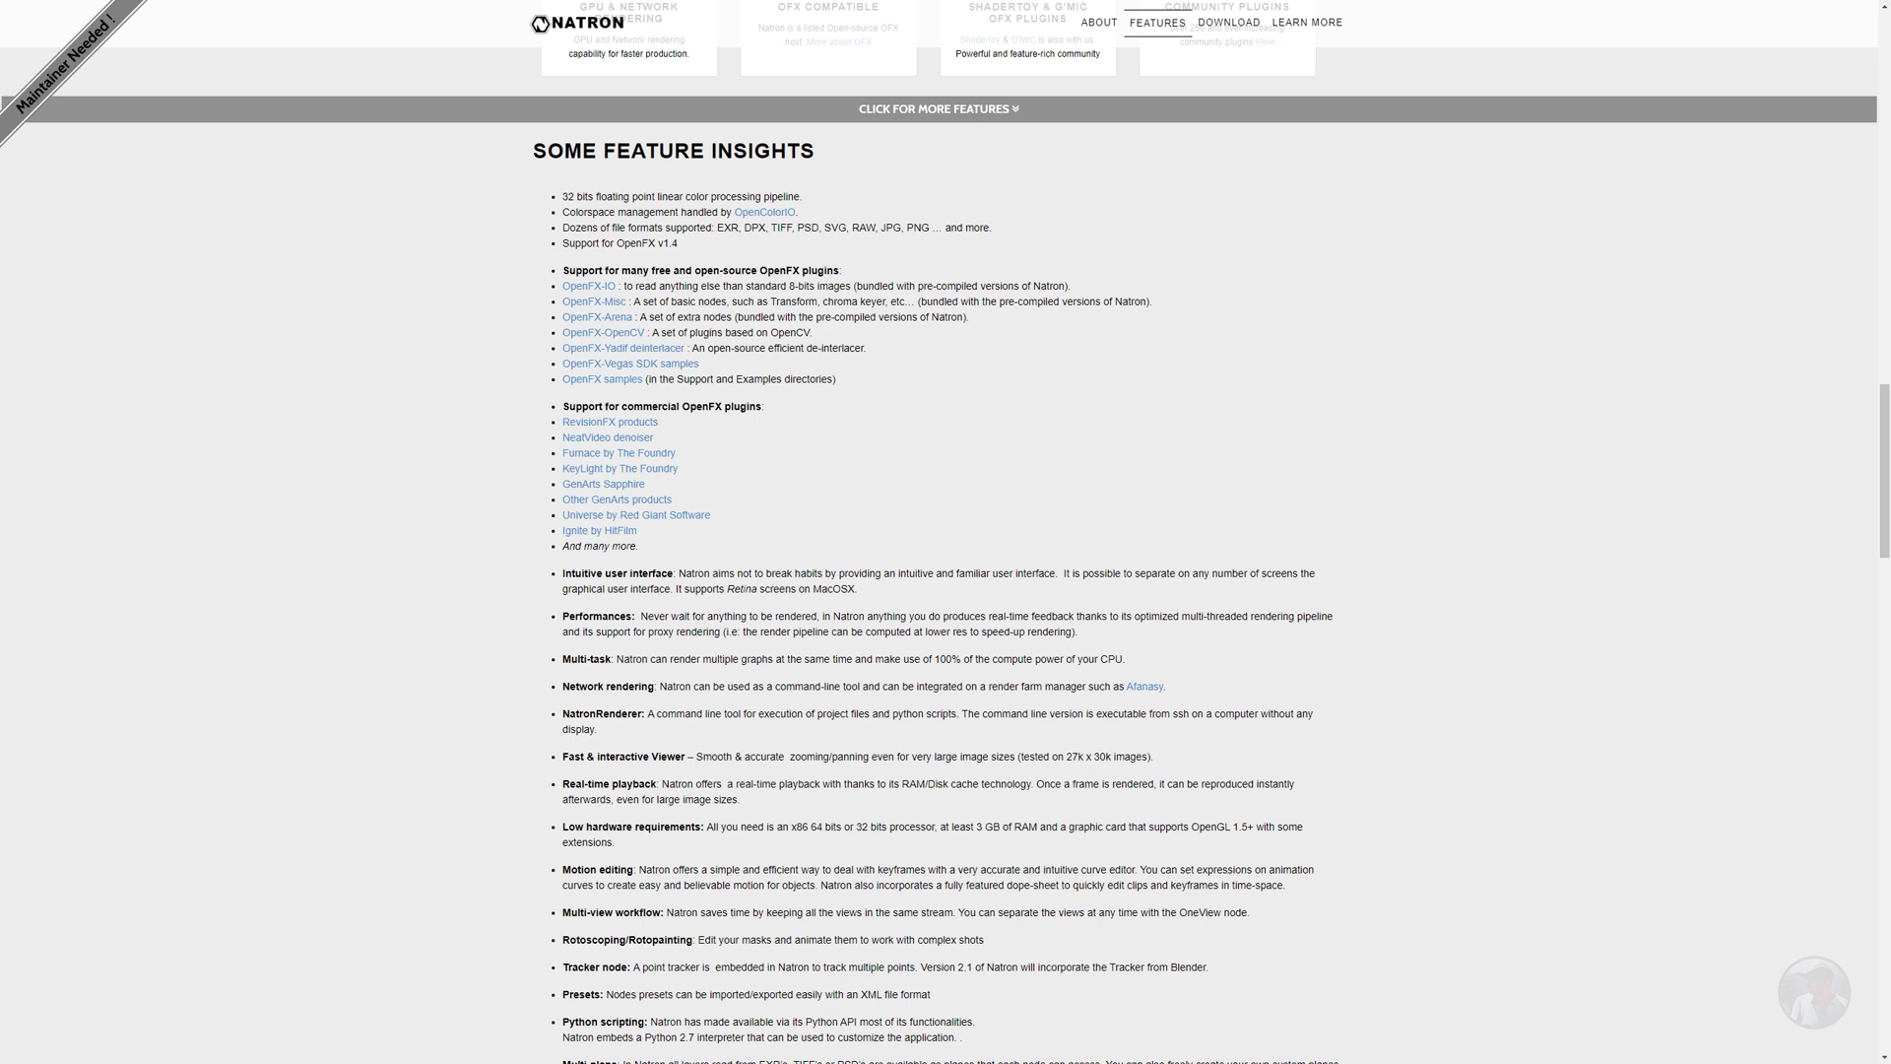
{"action": "scroll", "coordinate": [940, 532], "scroll_direction": "down", "scroll_amount": 6}
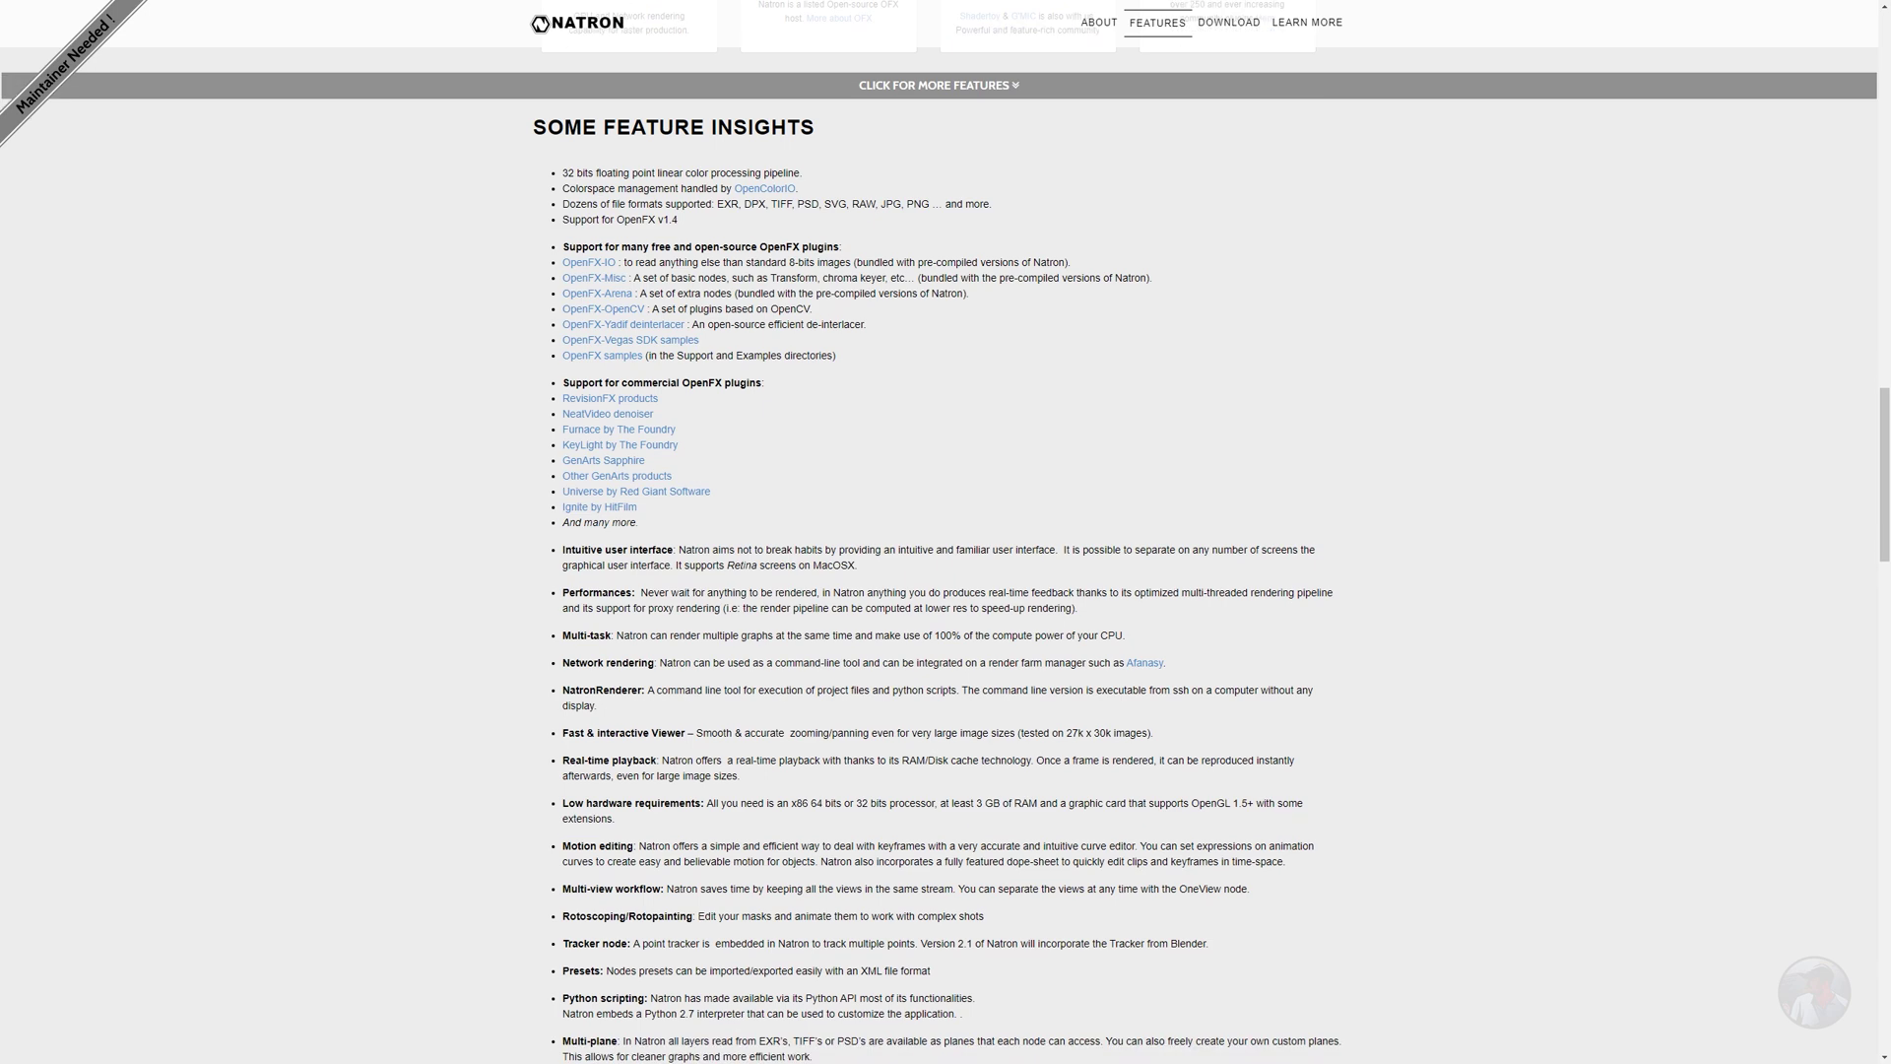
{"action": "scroll", "coordinate": [940, 532], "scroll_direction": "down", "scroll_amount": 7}
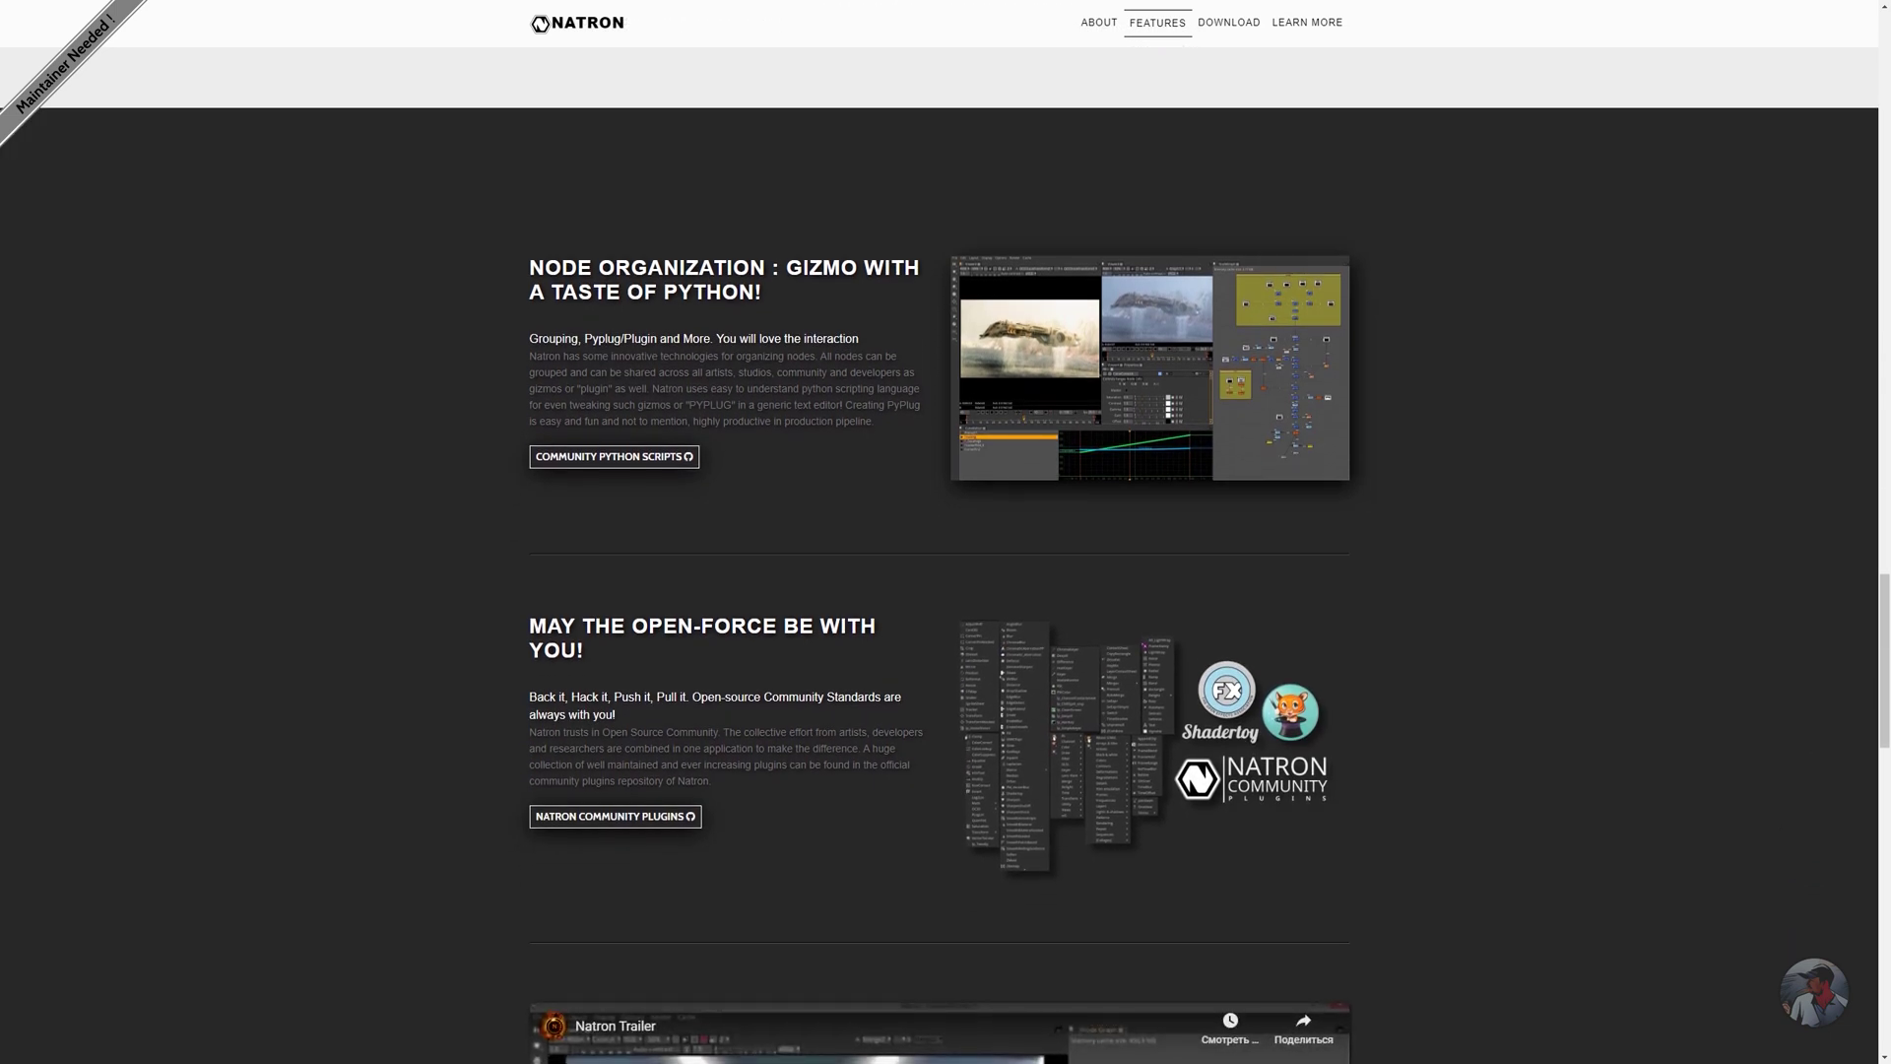
{"action": "scroll", "coordinate": [940, 531], "scroll_direction": "down", "scroll_amount": 3}
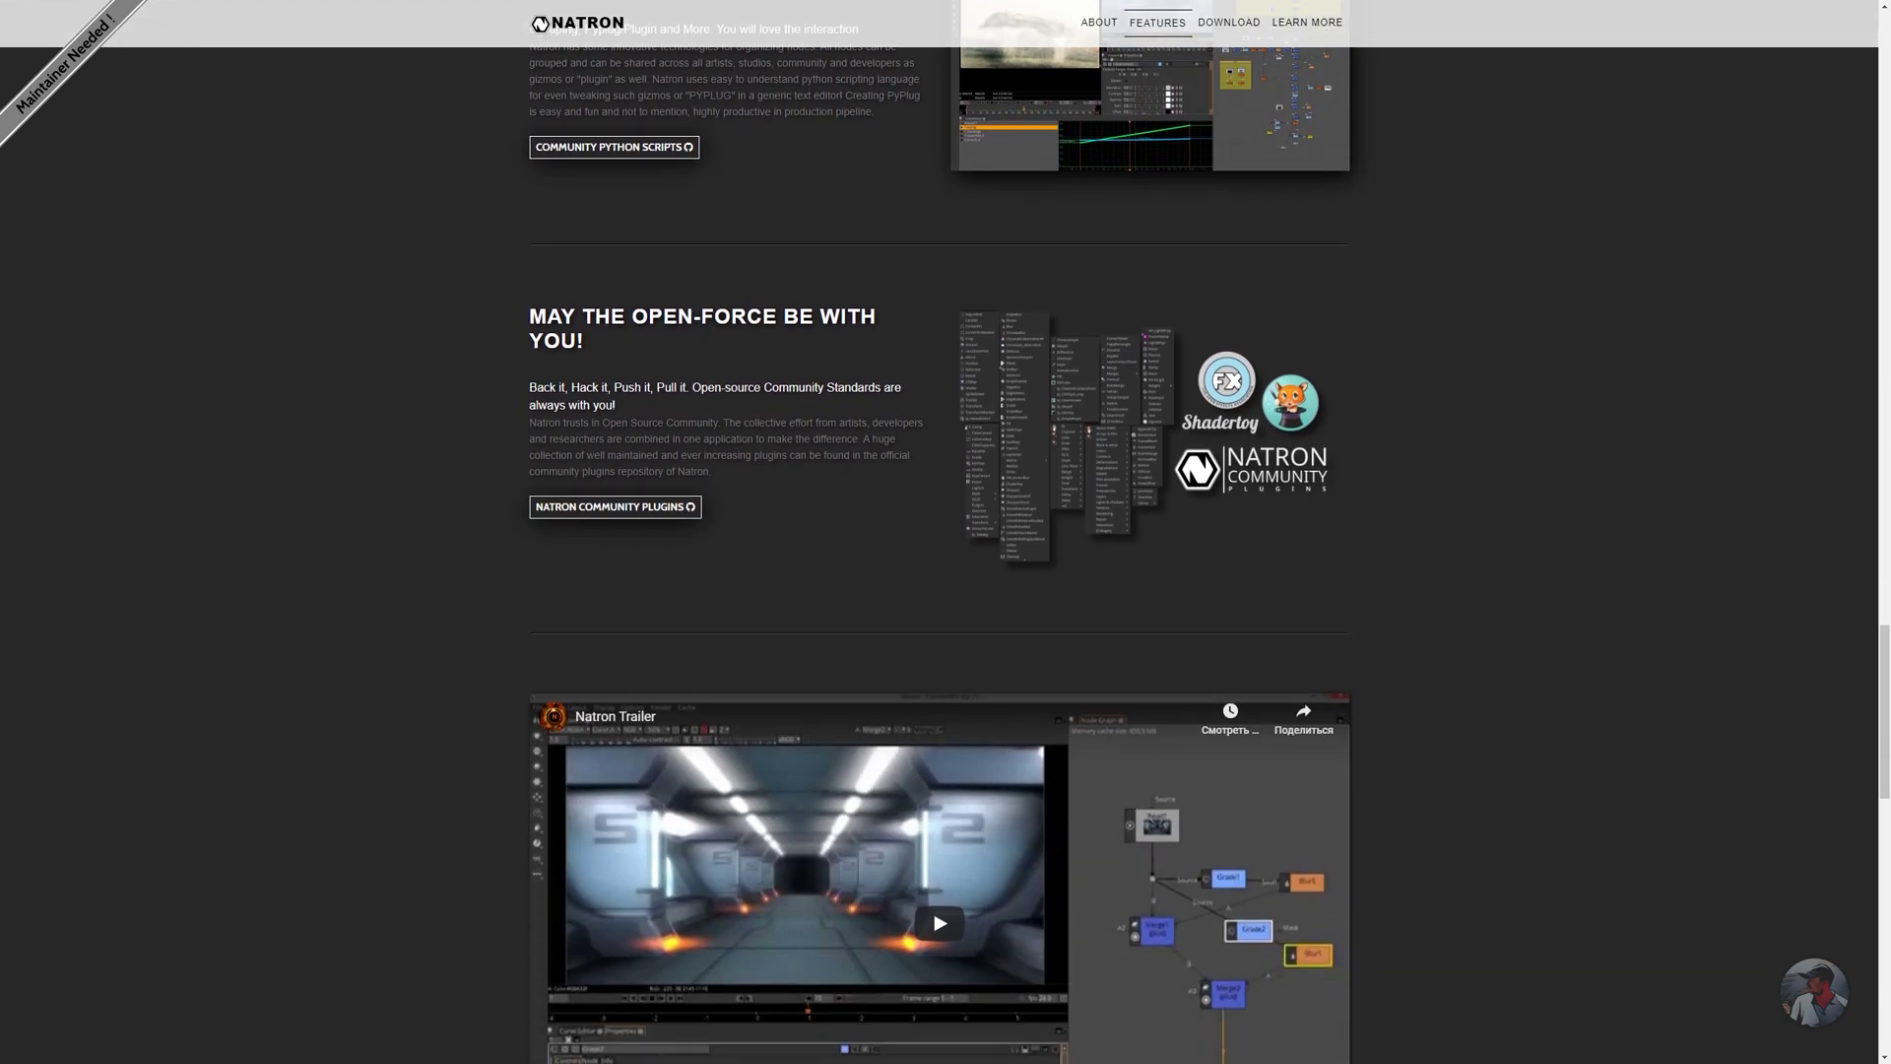
{"action": "scroll", "coordinate": [940, 532], "scroll_direction": "down", "scroll_amount": 4}
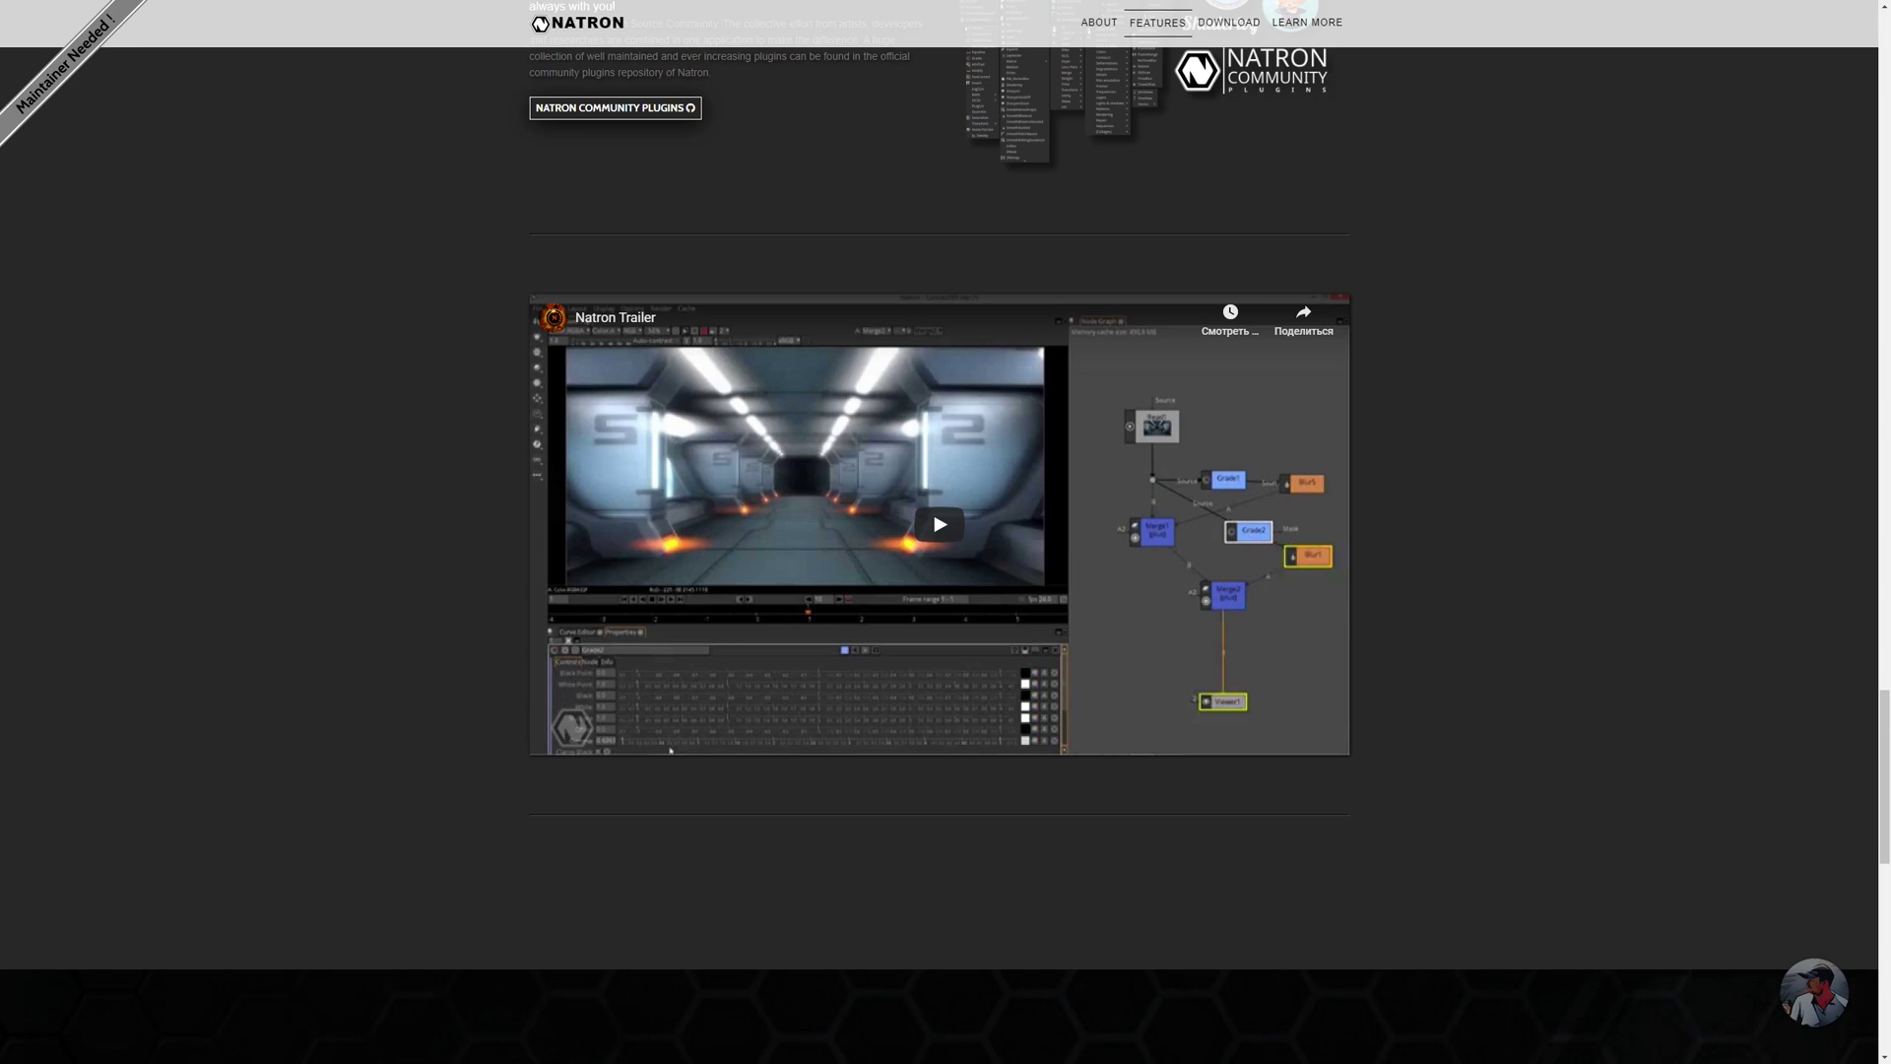
{"action": "scroll", "coordinate": [940, 532], "scroll_direction": "down", "scroll_amount": 5}
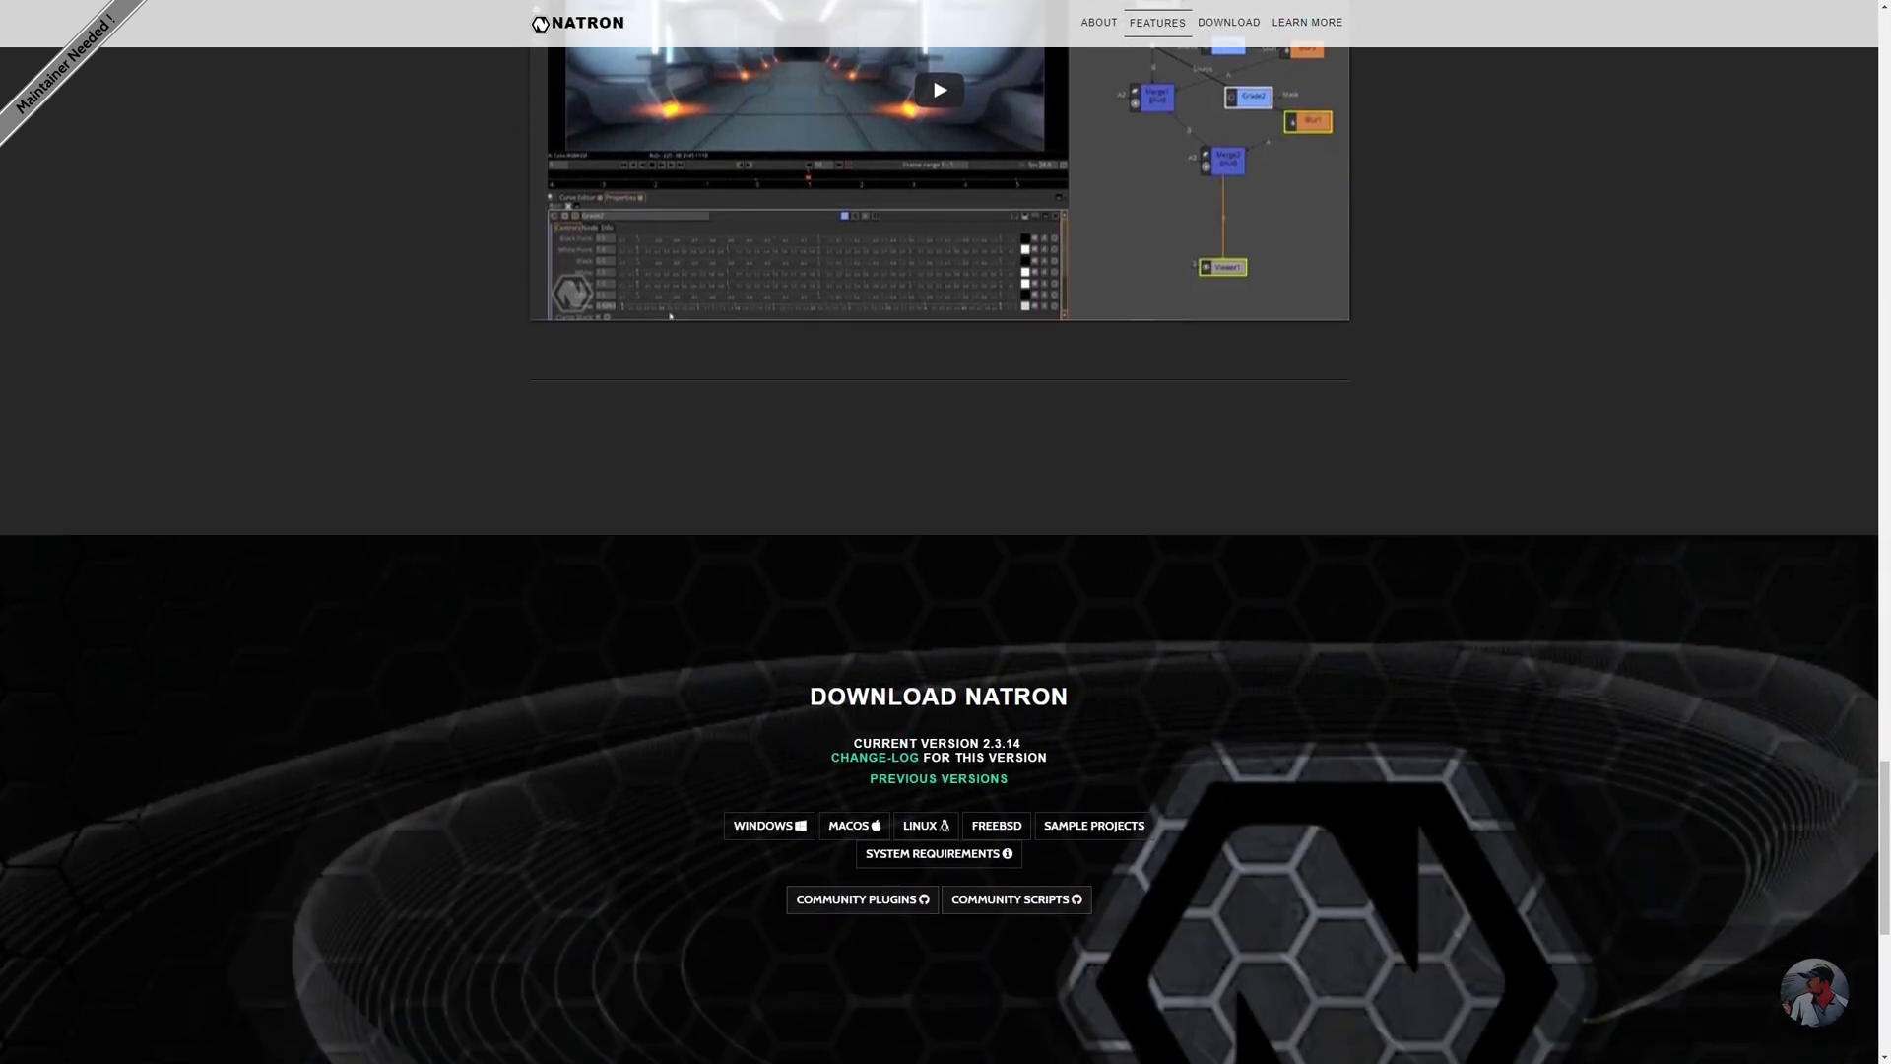
{"action": "scroll", "coordinate": [940, 532], "scroll_direction": "down", "scroll_amount": 6}
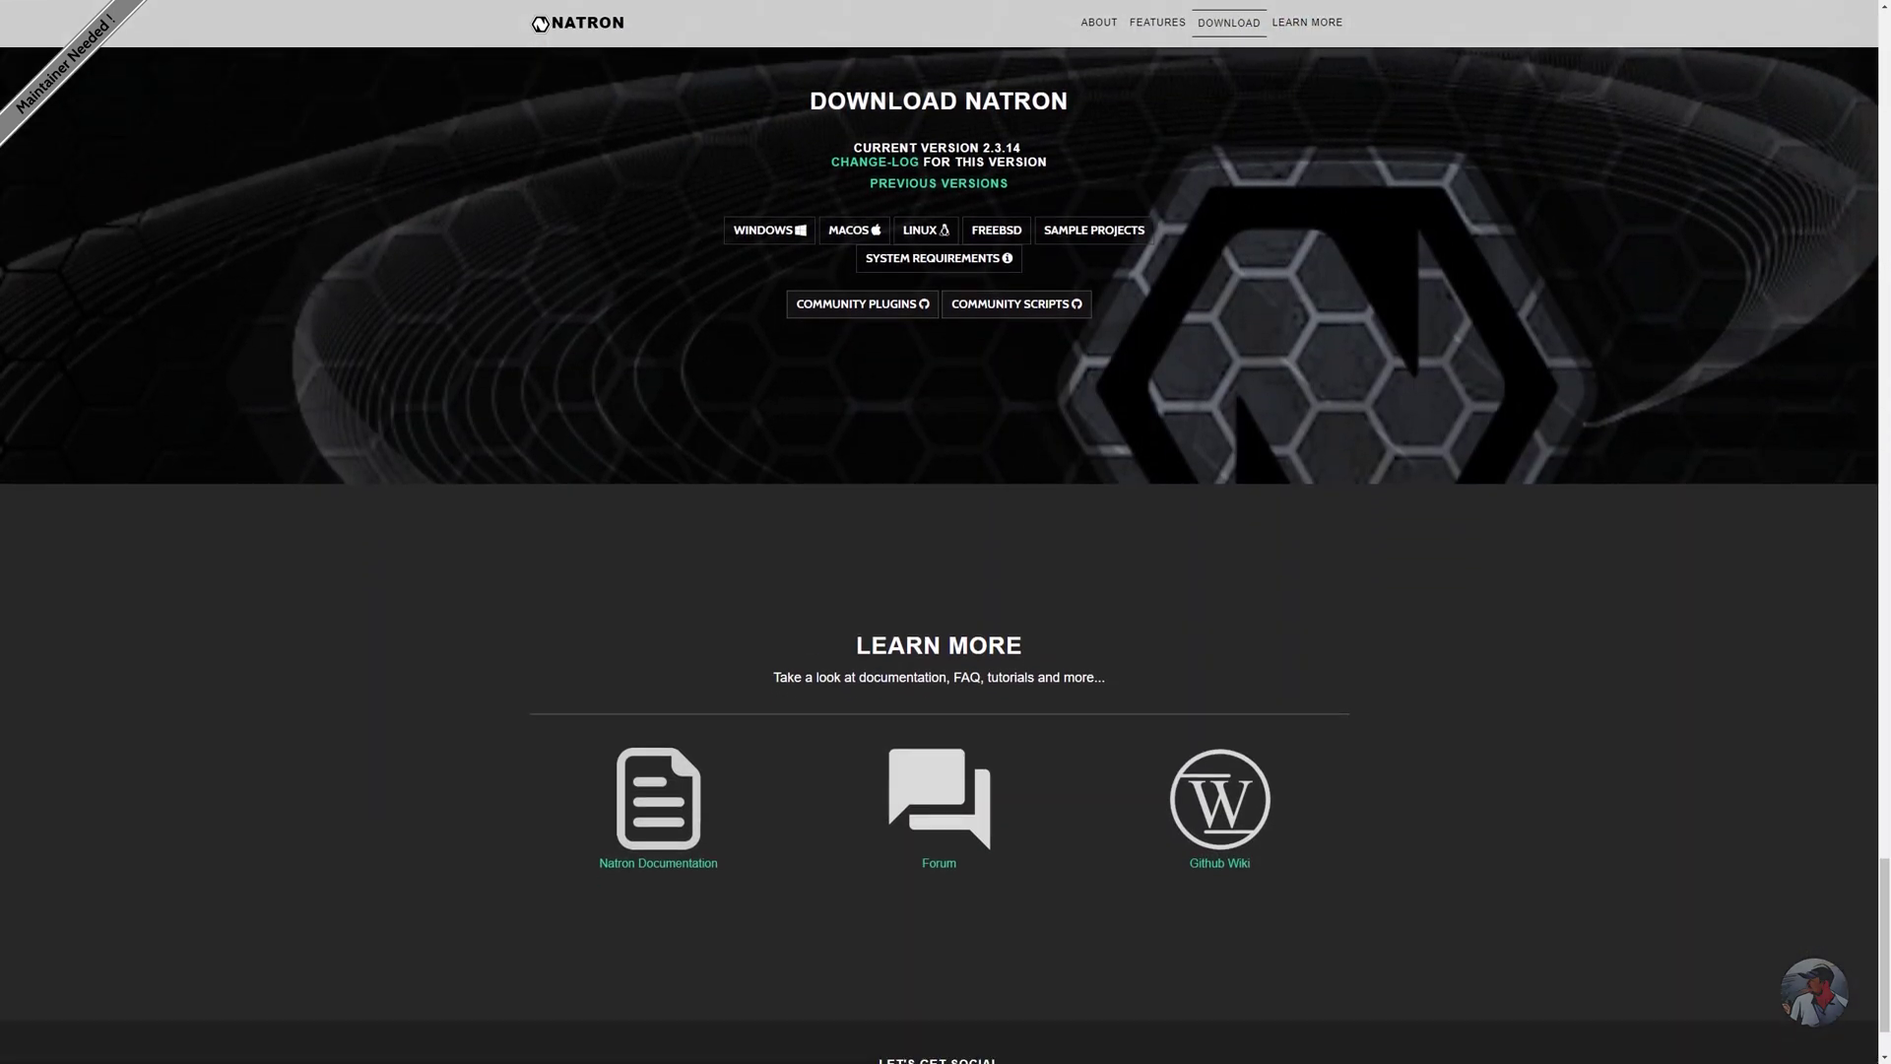
{"action": "scroll", "coordinate": [940, 532], "scroll_direction": "down", "scroll_amount": 1}
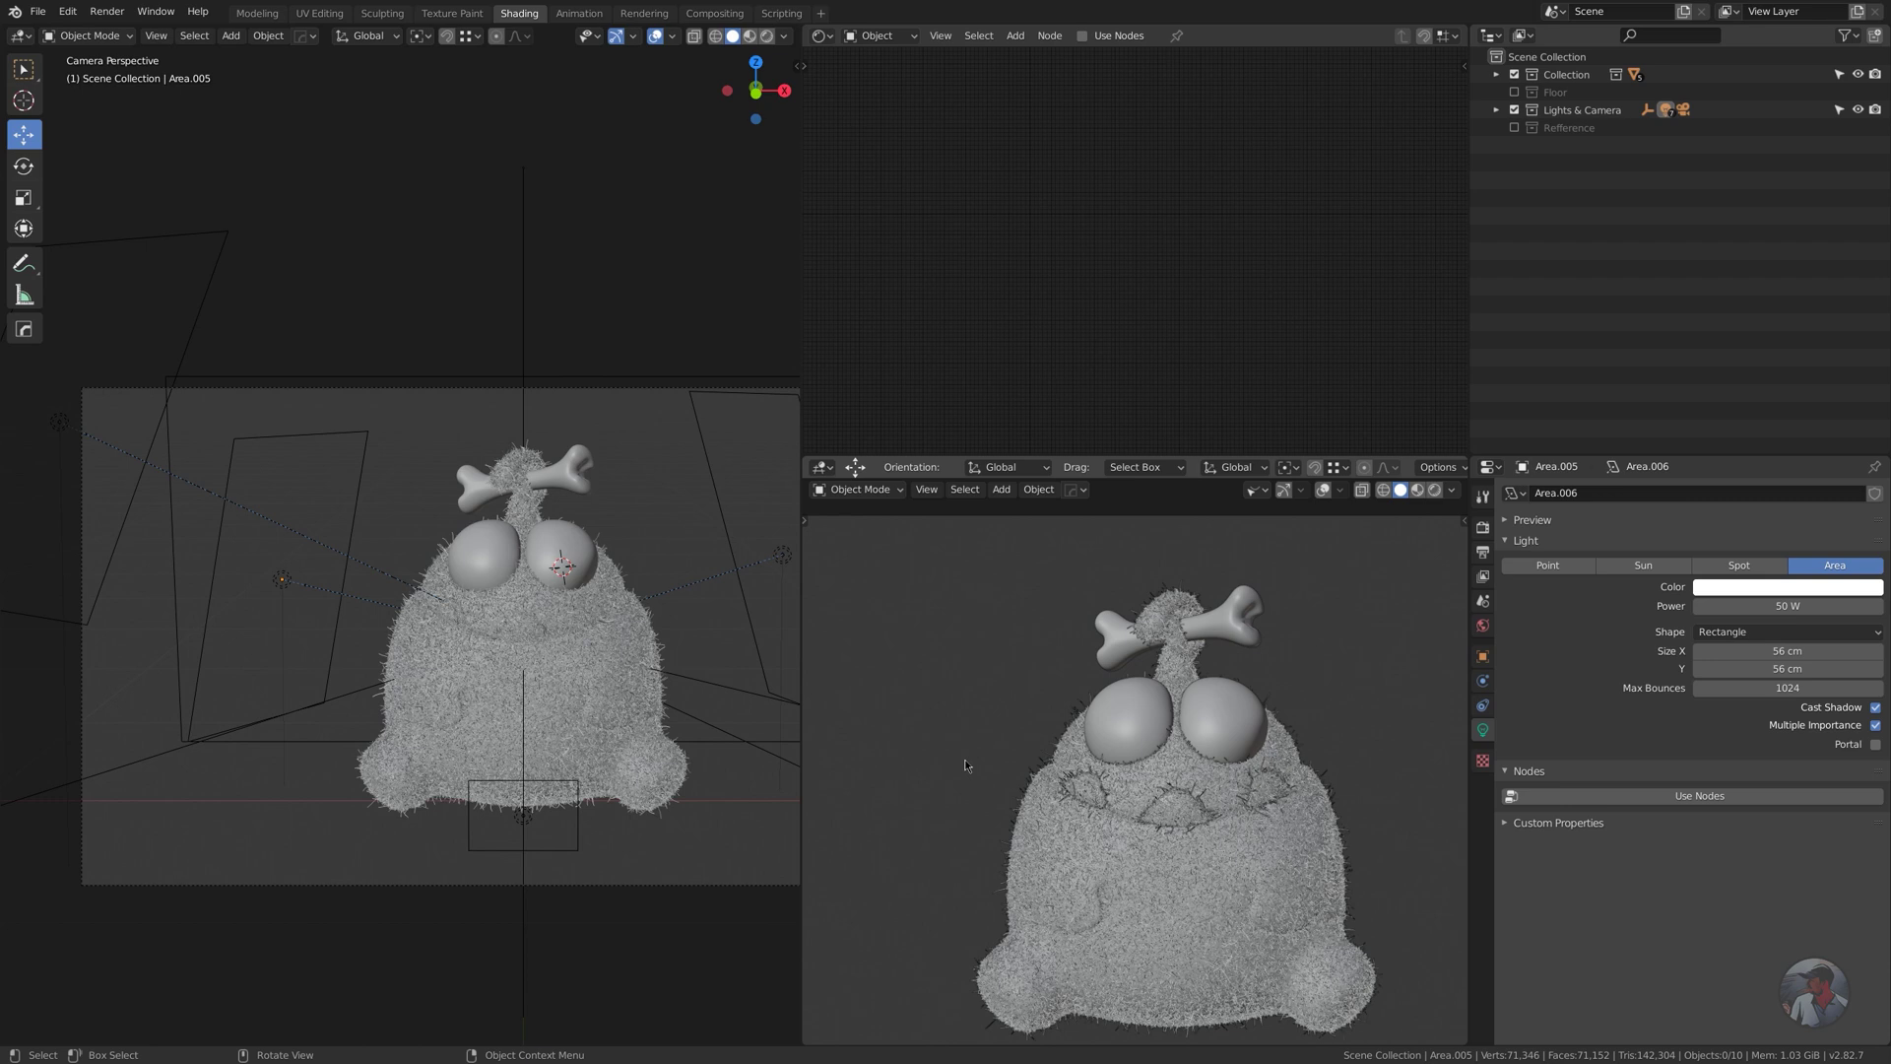
- In Blender, switch the lower camera viewport to Rendered shading and examine the furry green character's face up close
{"action": "key", "text": "z"}
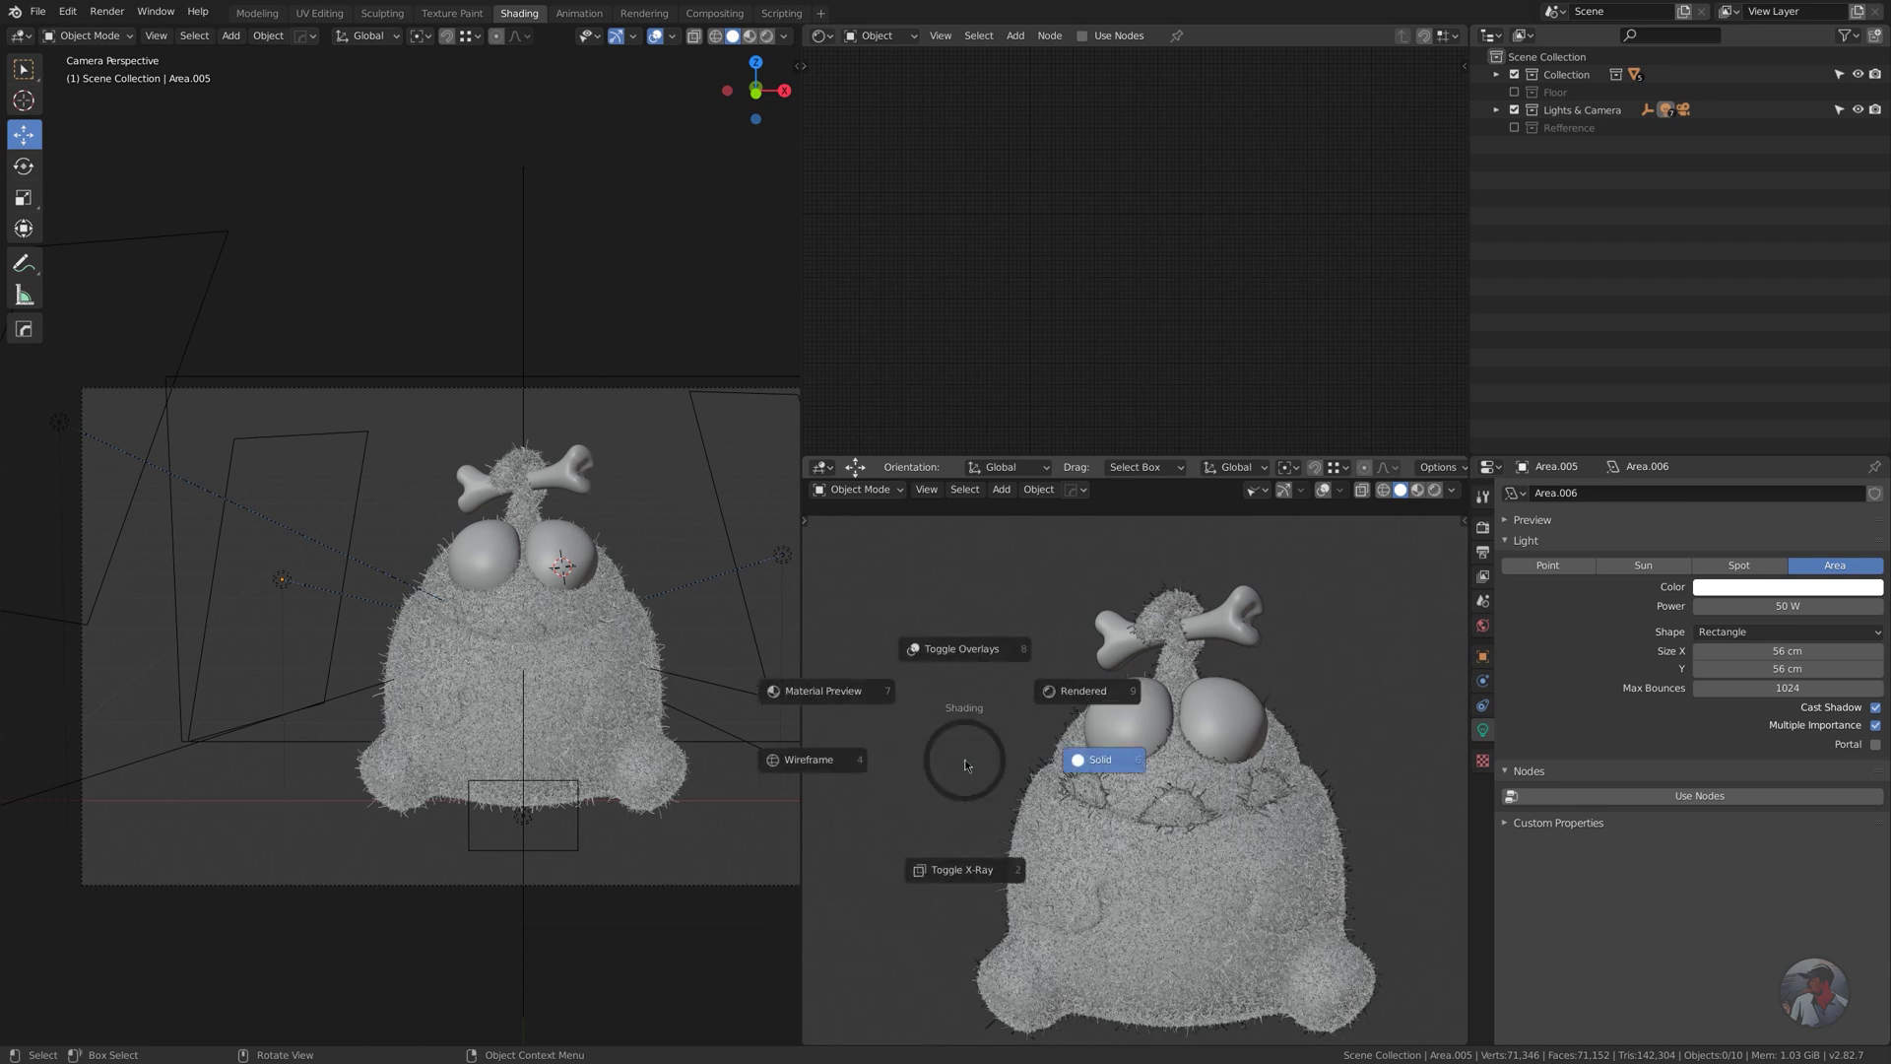
{"action": "left_click", "coordinate": [1081, 694]}
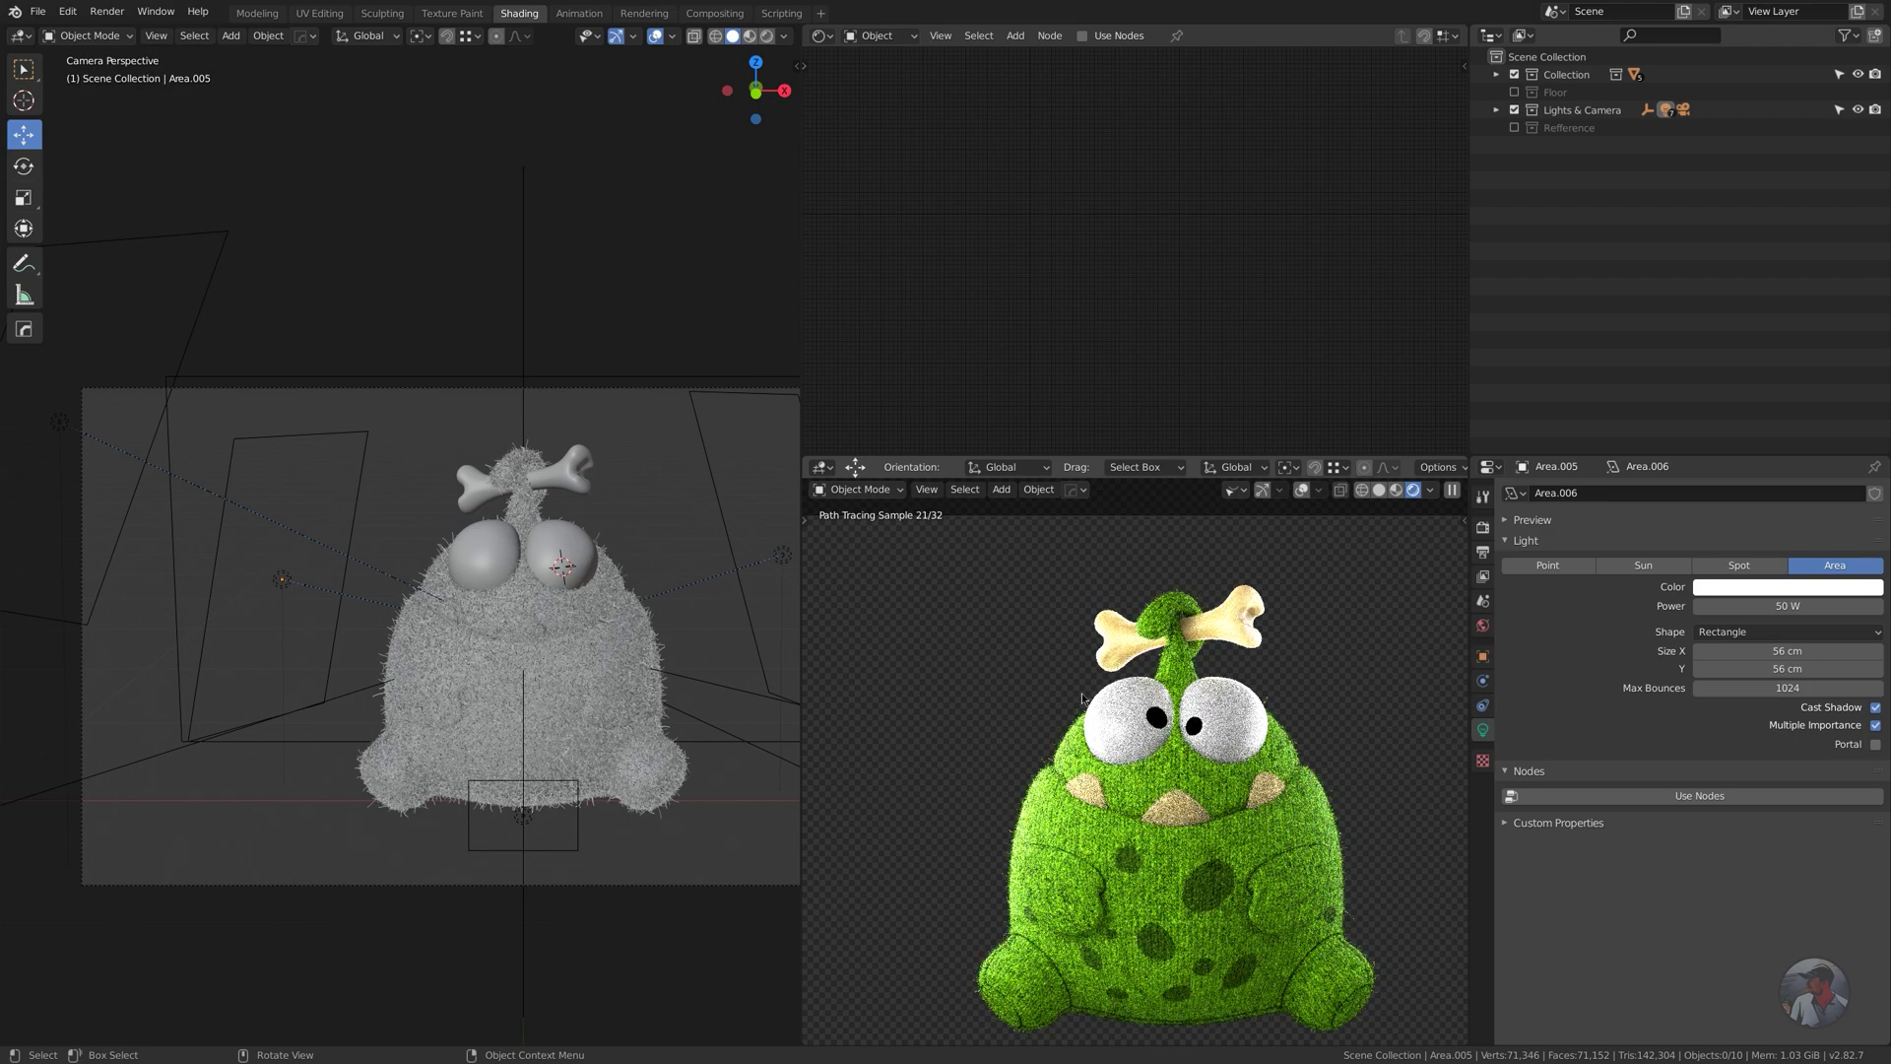
{"action": "scroll", "coordinate": [1081, 693], "scroll_direction": "up", "scroll_amount": 4}
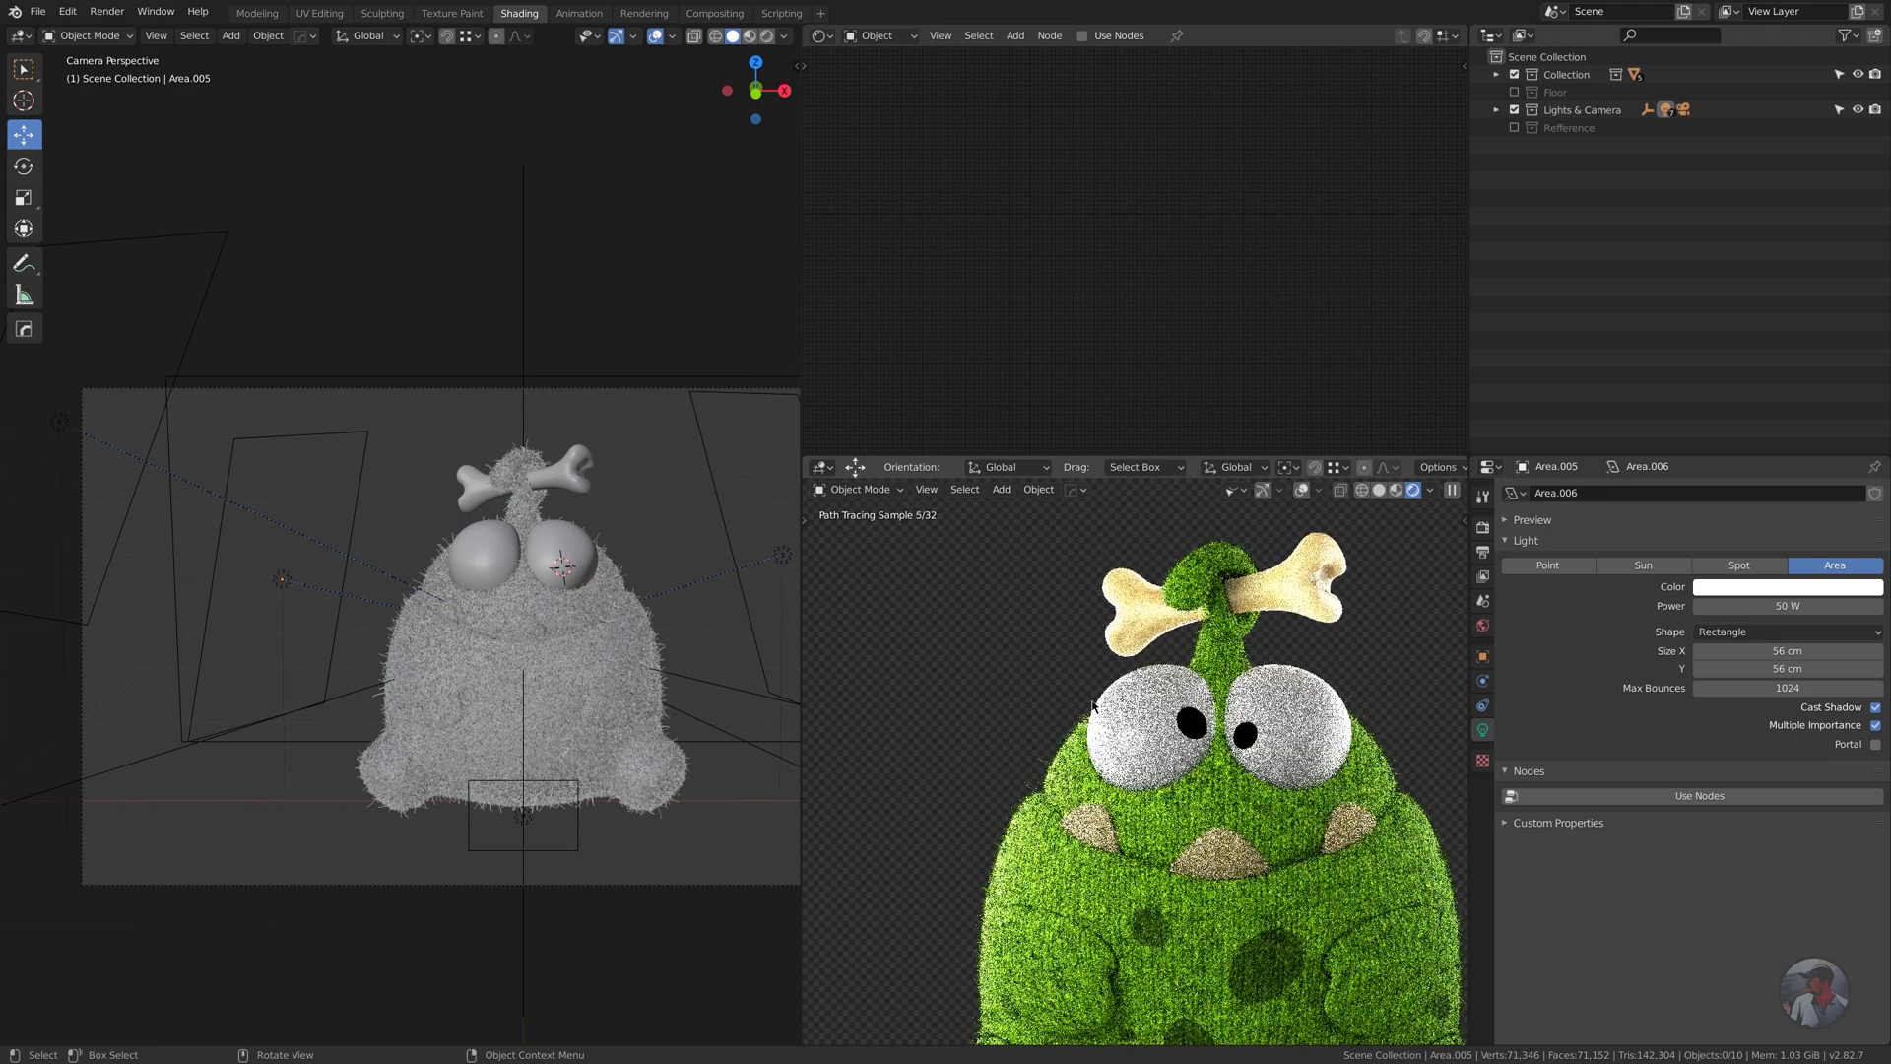
{"action": "scroll", "coordinate": [1093, 703], "scroll_direction": "up", "scroll_amount": 2}
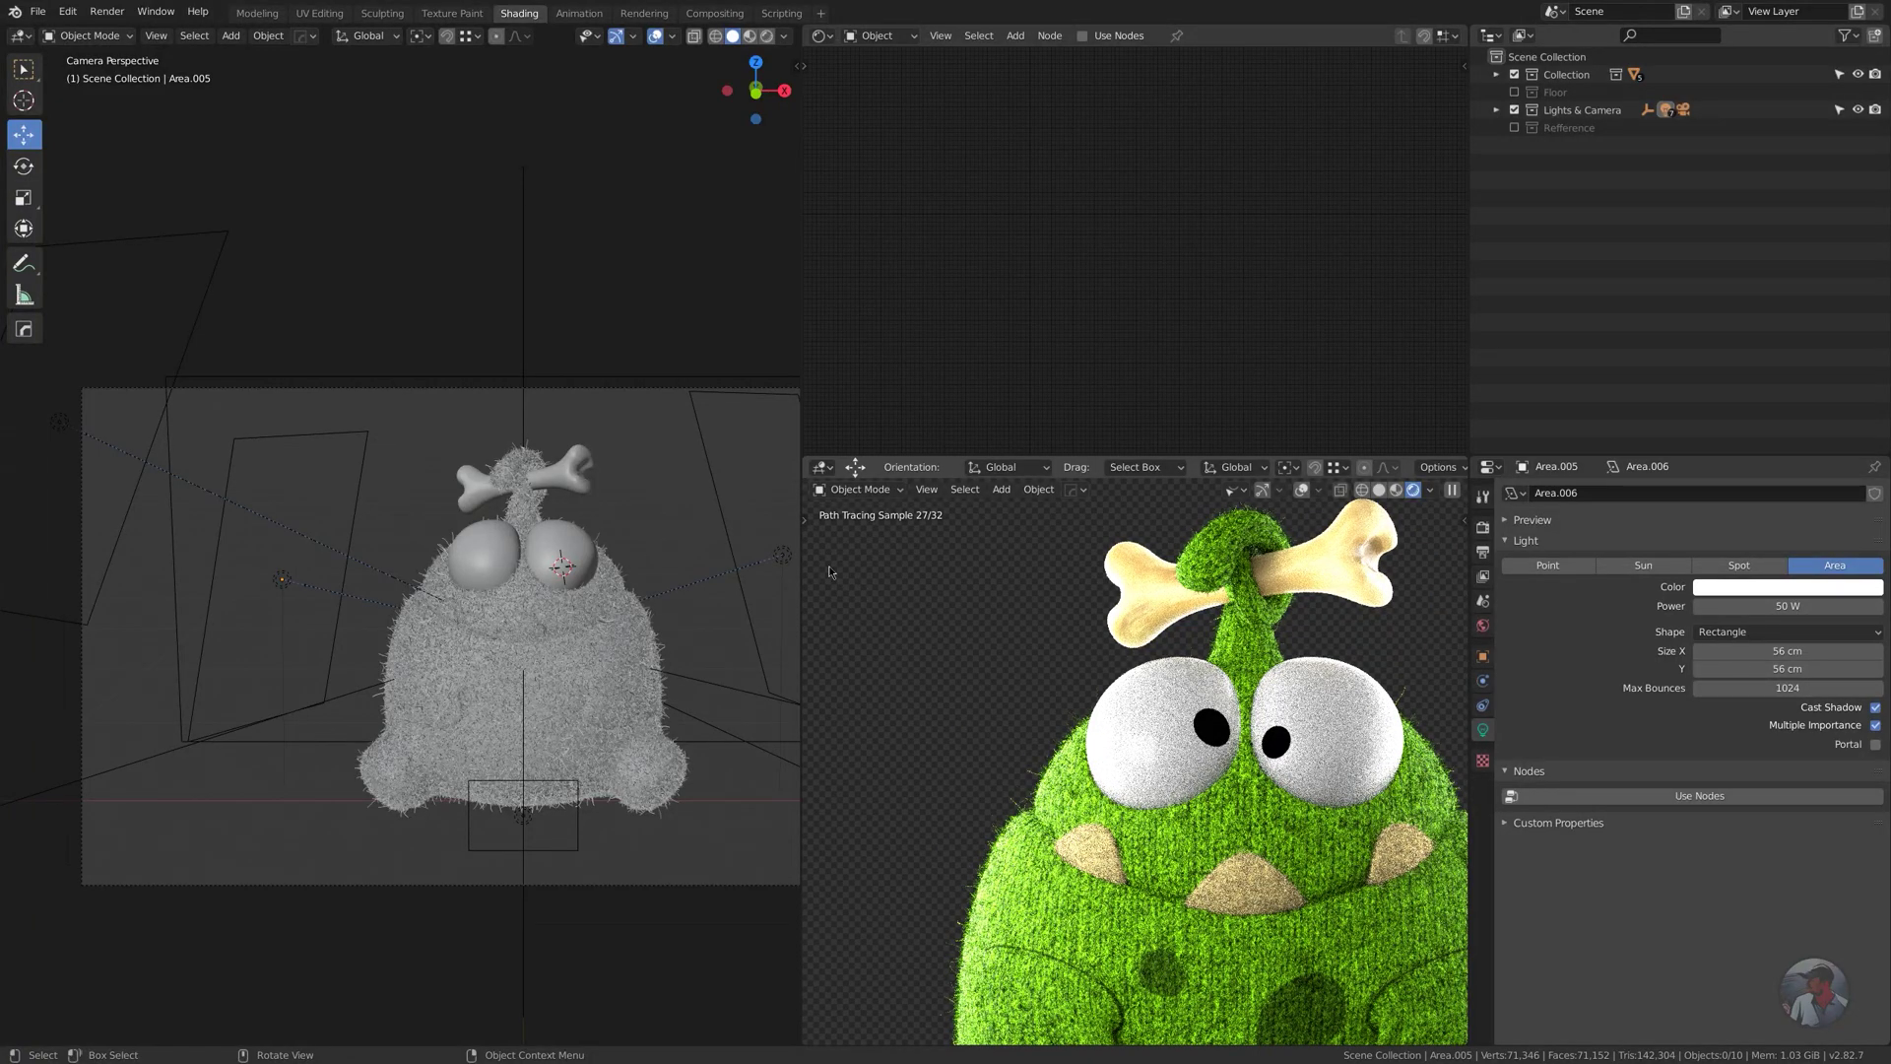
- Select the area light beside the character and set its power to 500 W
{"action": "left_click", "coordinate": [355, 516]}
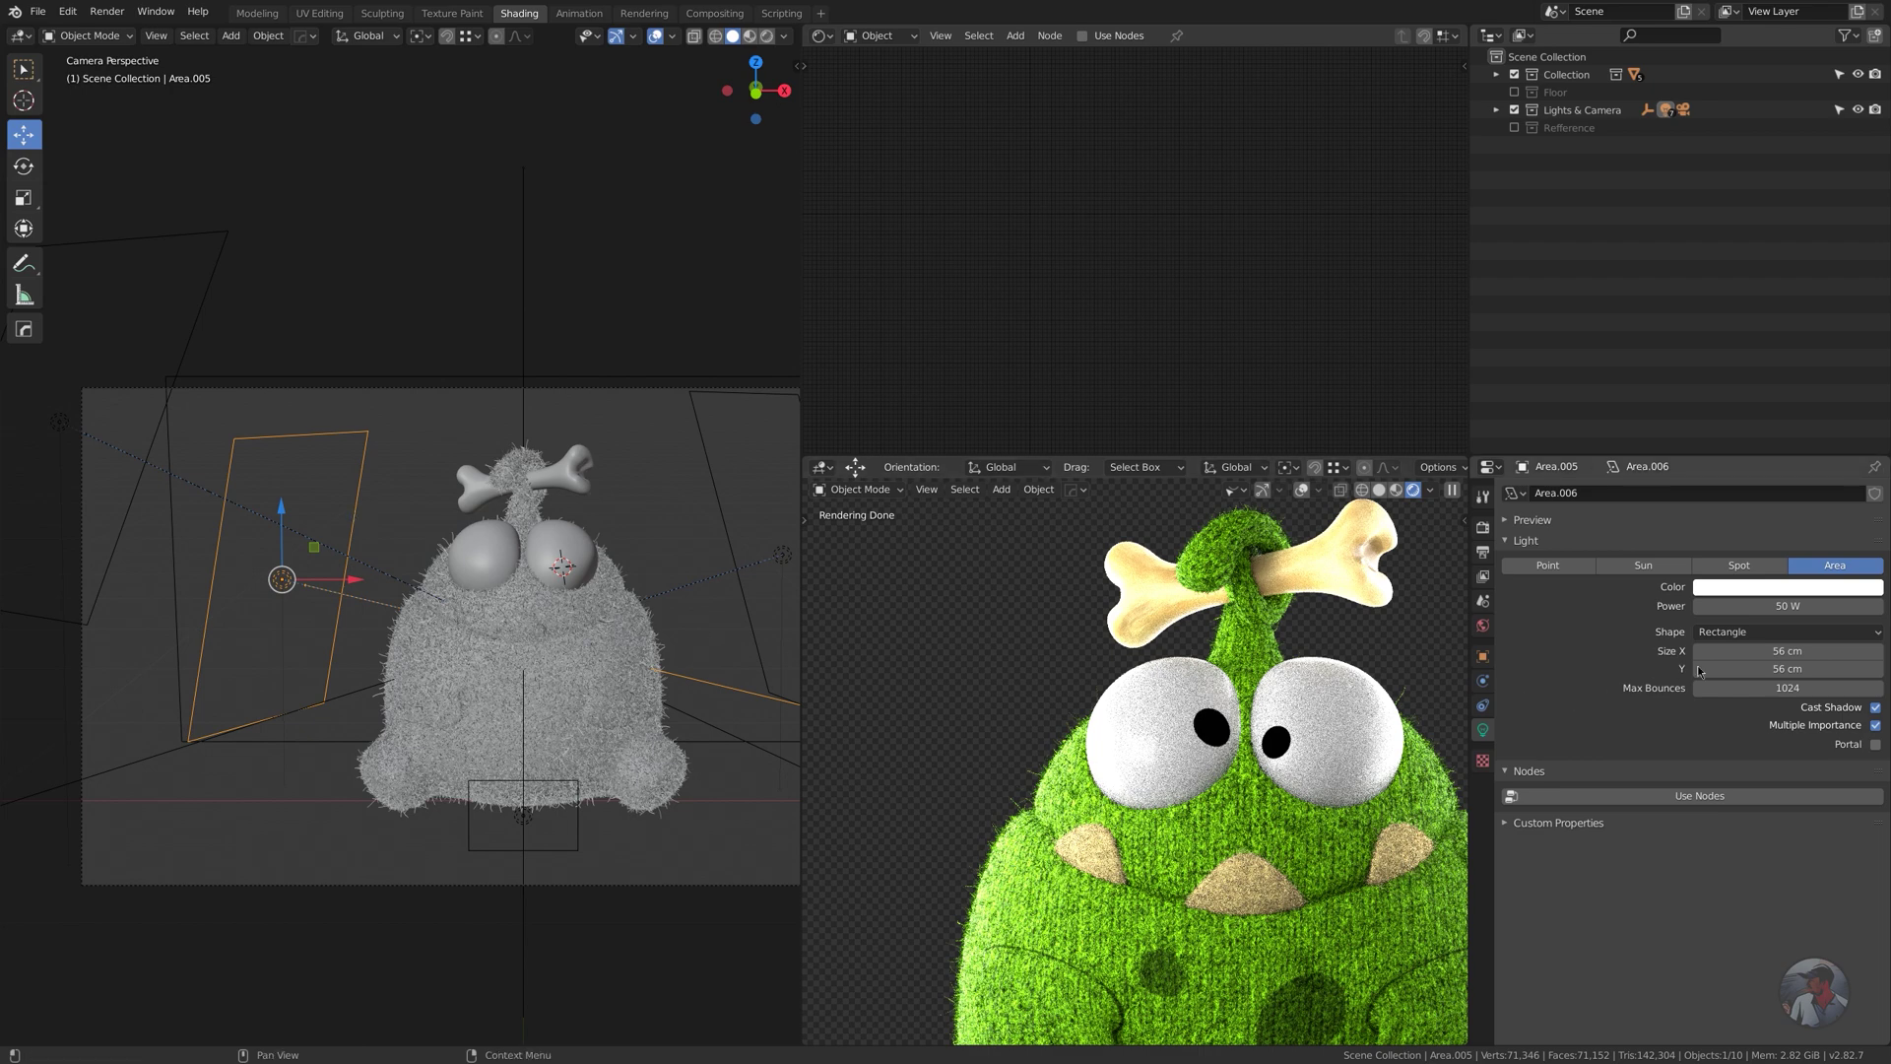
{"action": "left_click", "coordinate": [1763, 606]}
{"action": "type", "text": "500"}
{"action": "key", "text": "Return"}
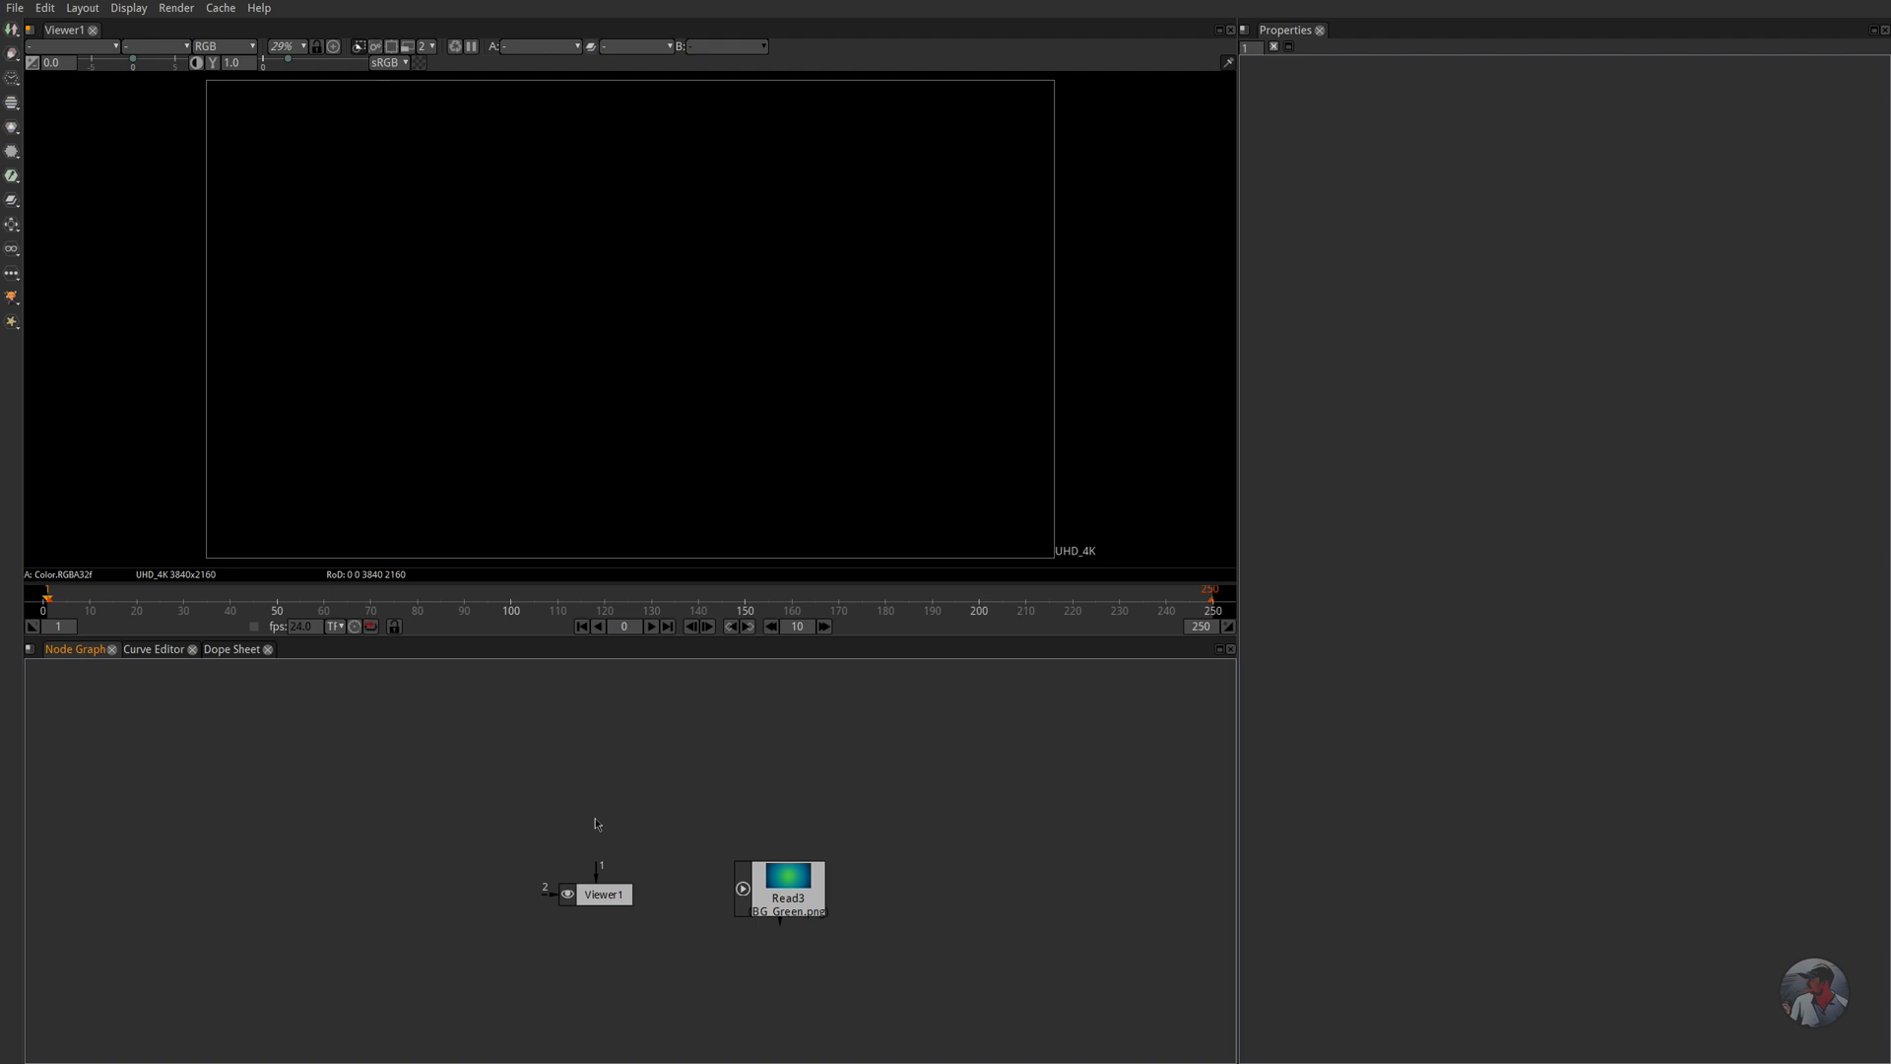
- In Natron, hide the player controls and the timeline of the viewer
{"action": "right_click", "coordinate": [635, 506]}
{"action": "mouse_move", "coordinate": [734, 592]}
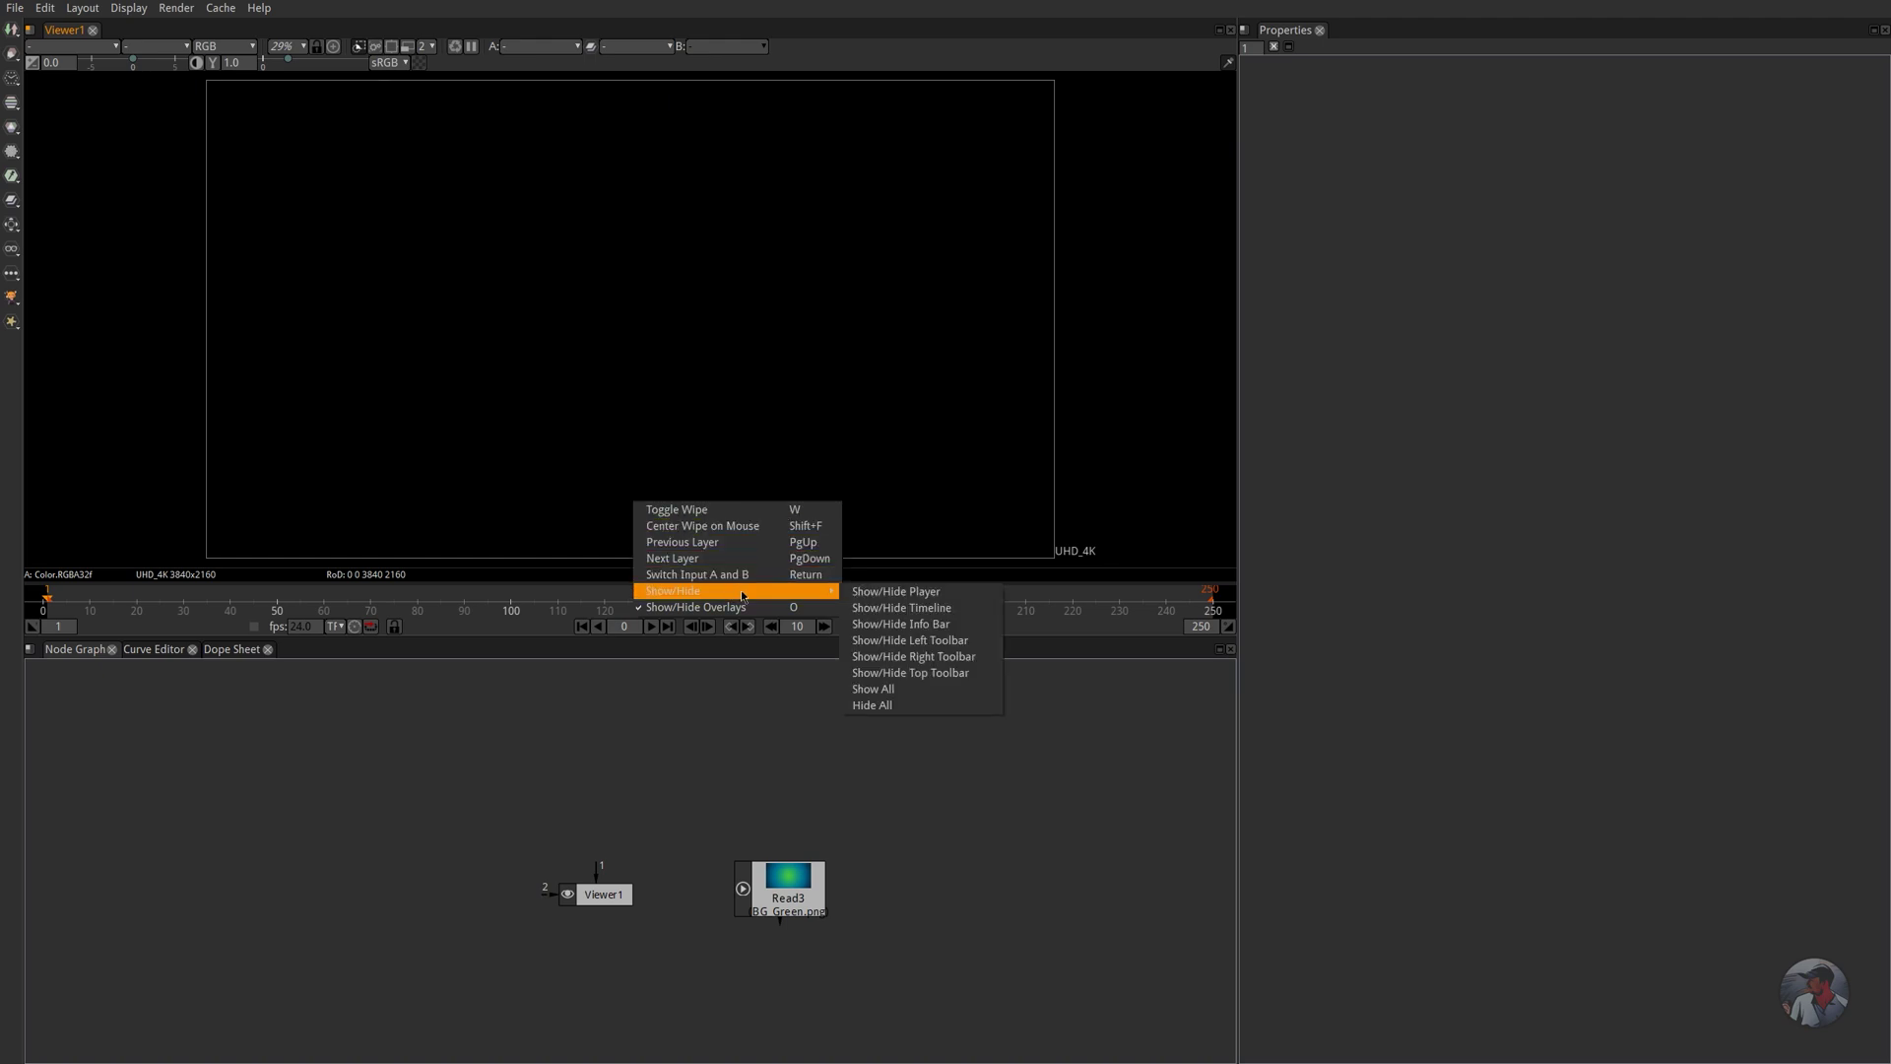
{"action": "left_click", "coordinate": [878, 594]}
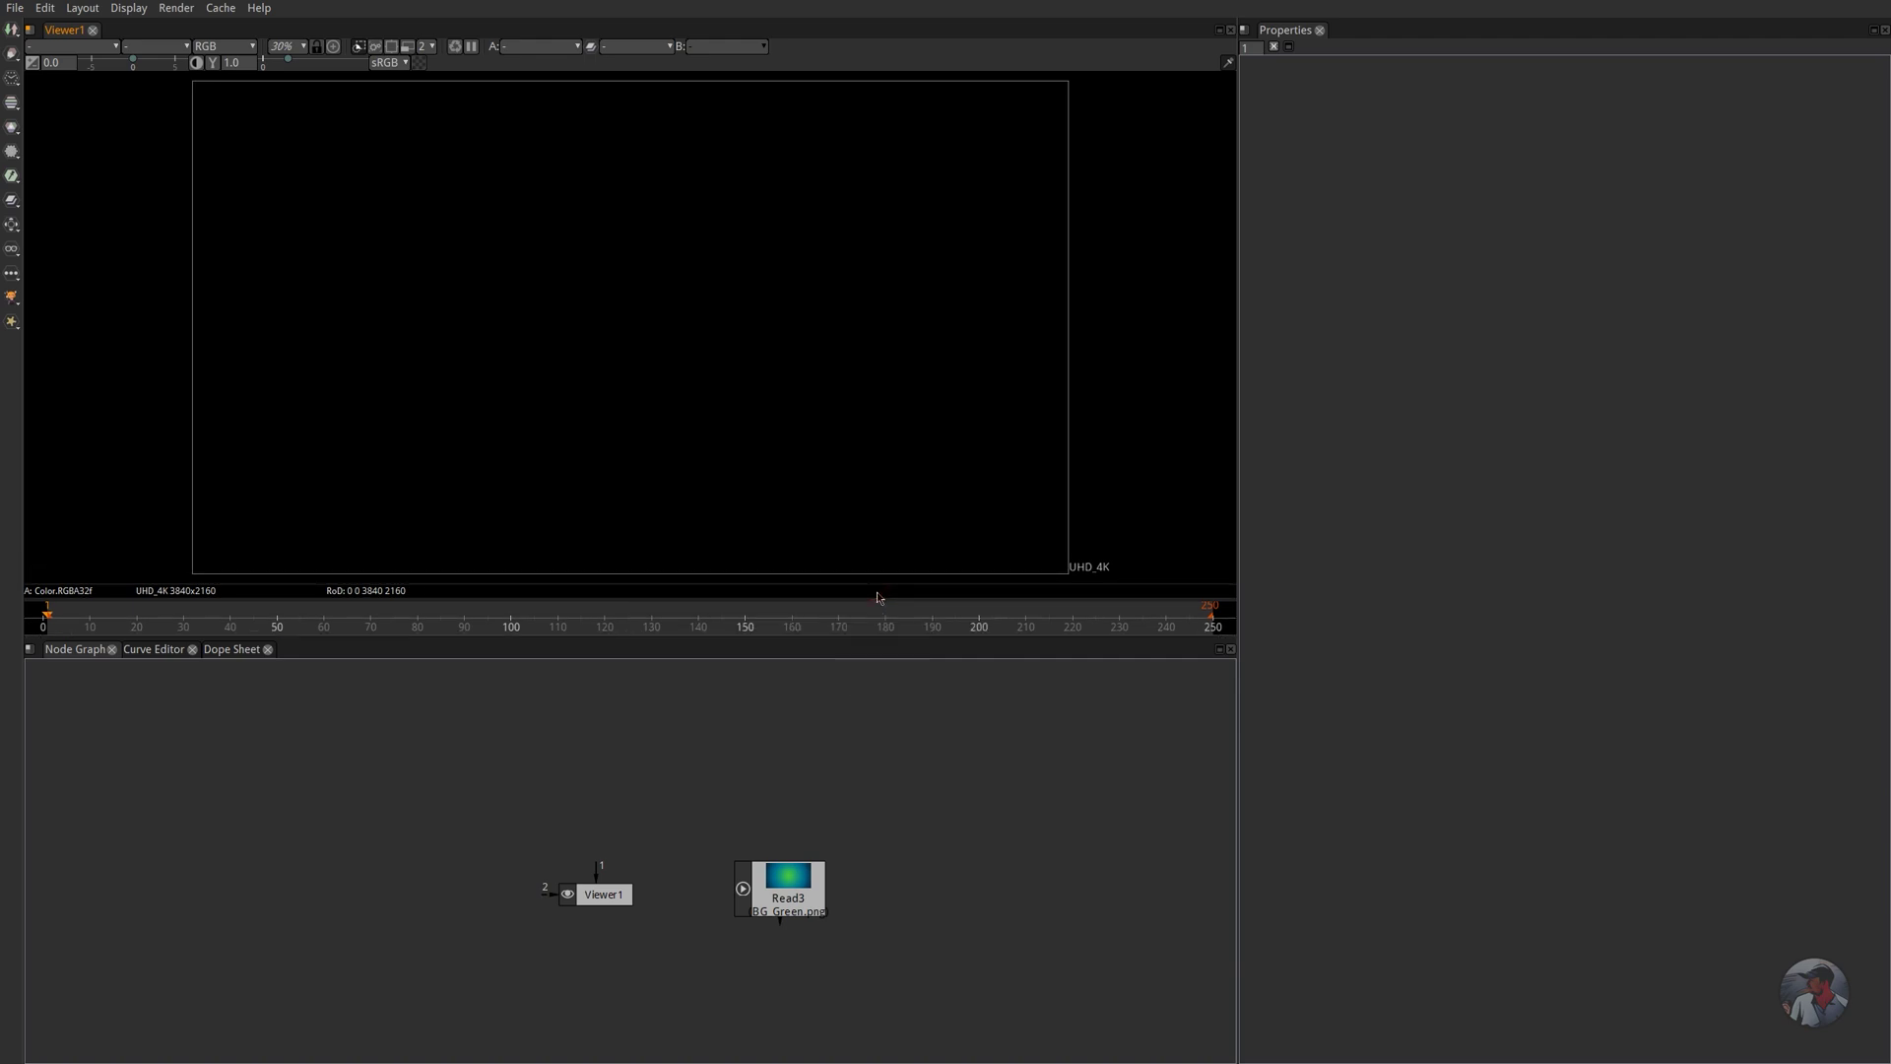
{"action": "right_click", "coordinate": [778, 557]}
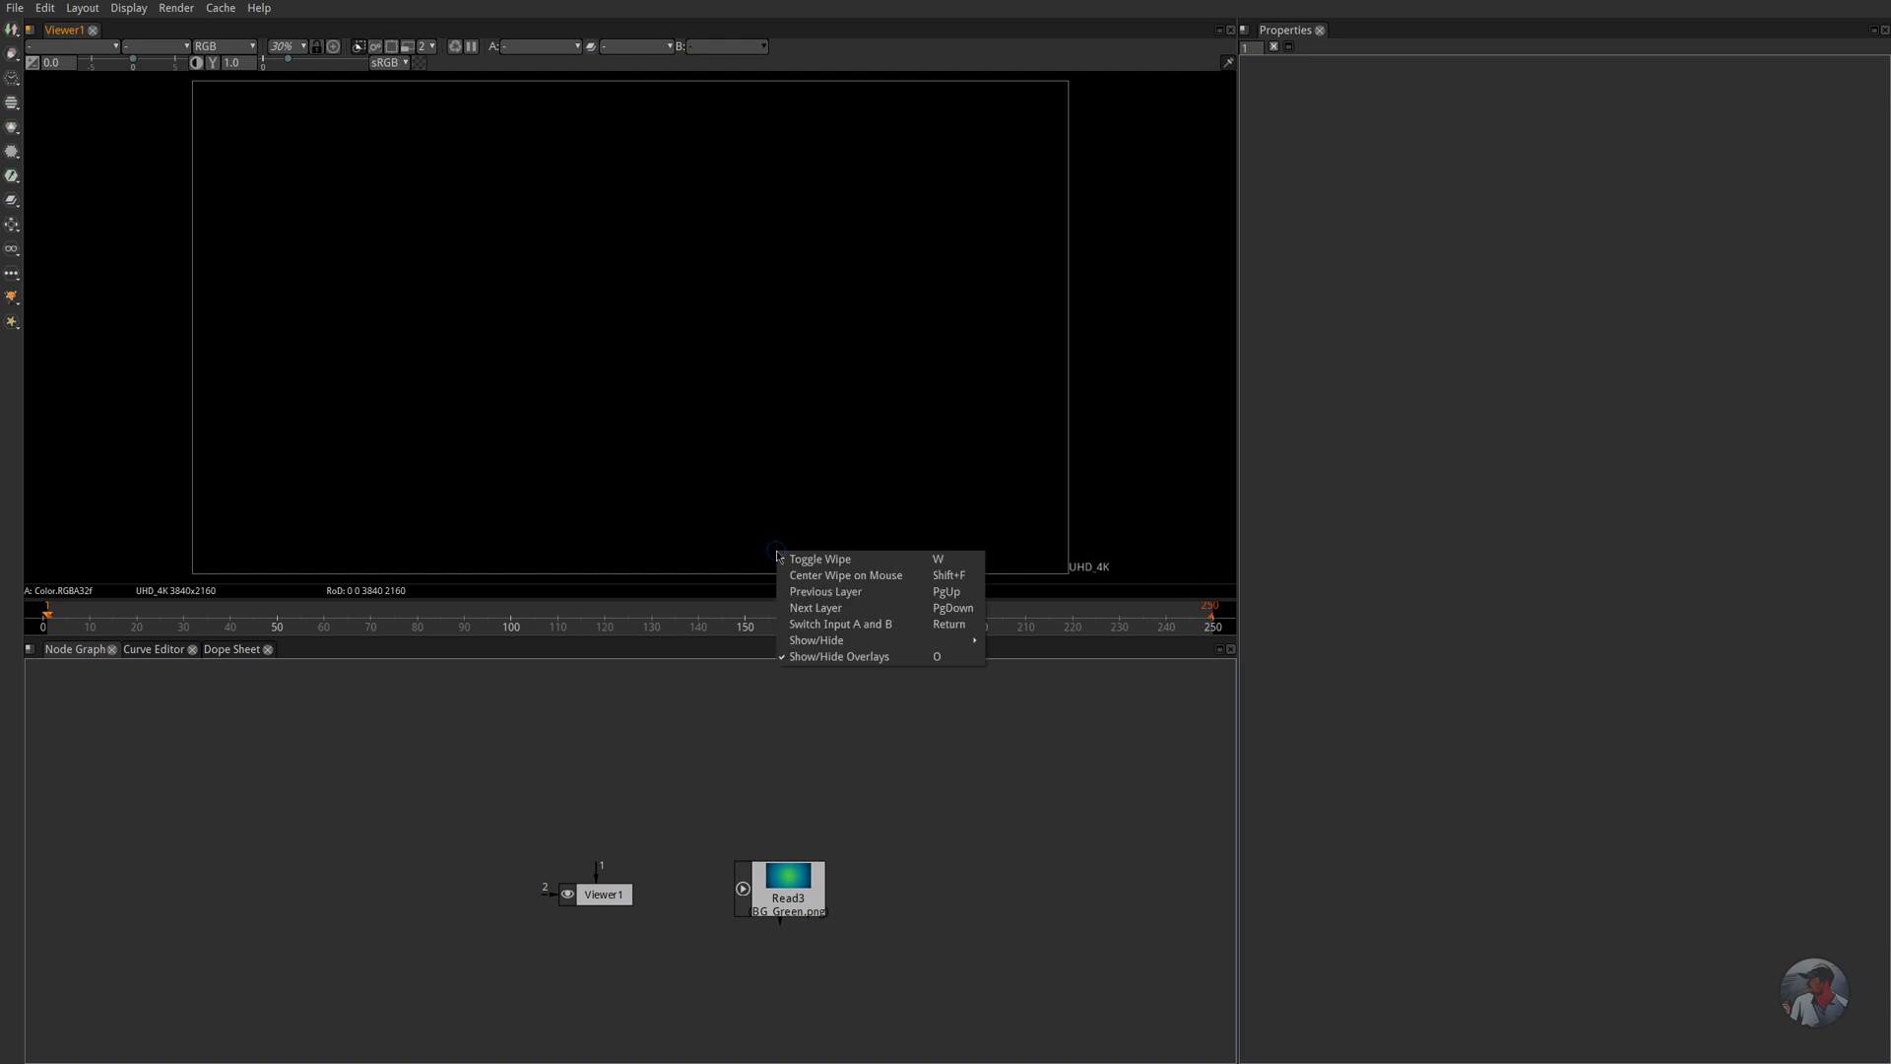
{"action": "mouse_move", "coordinate": [907, 644]}
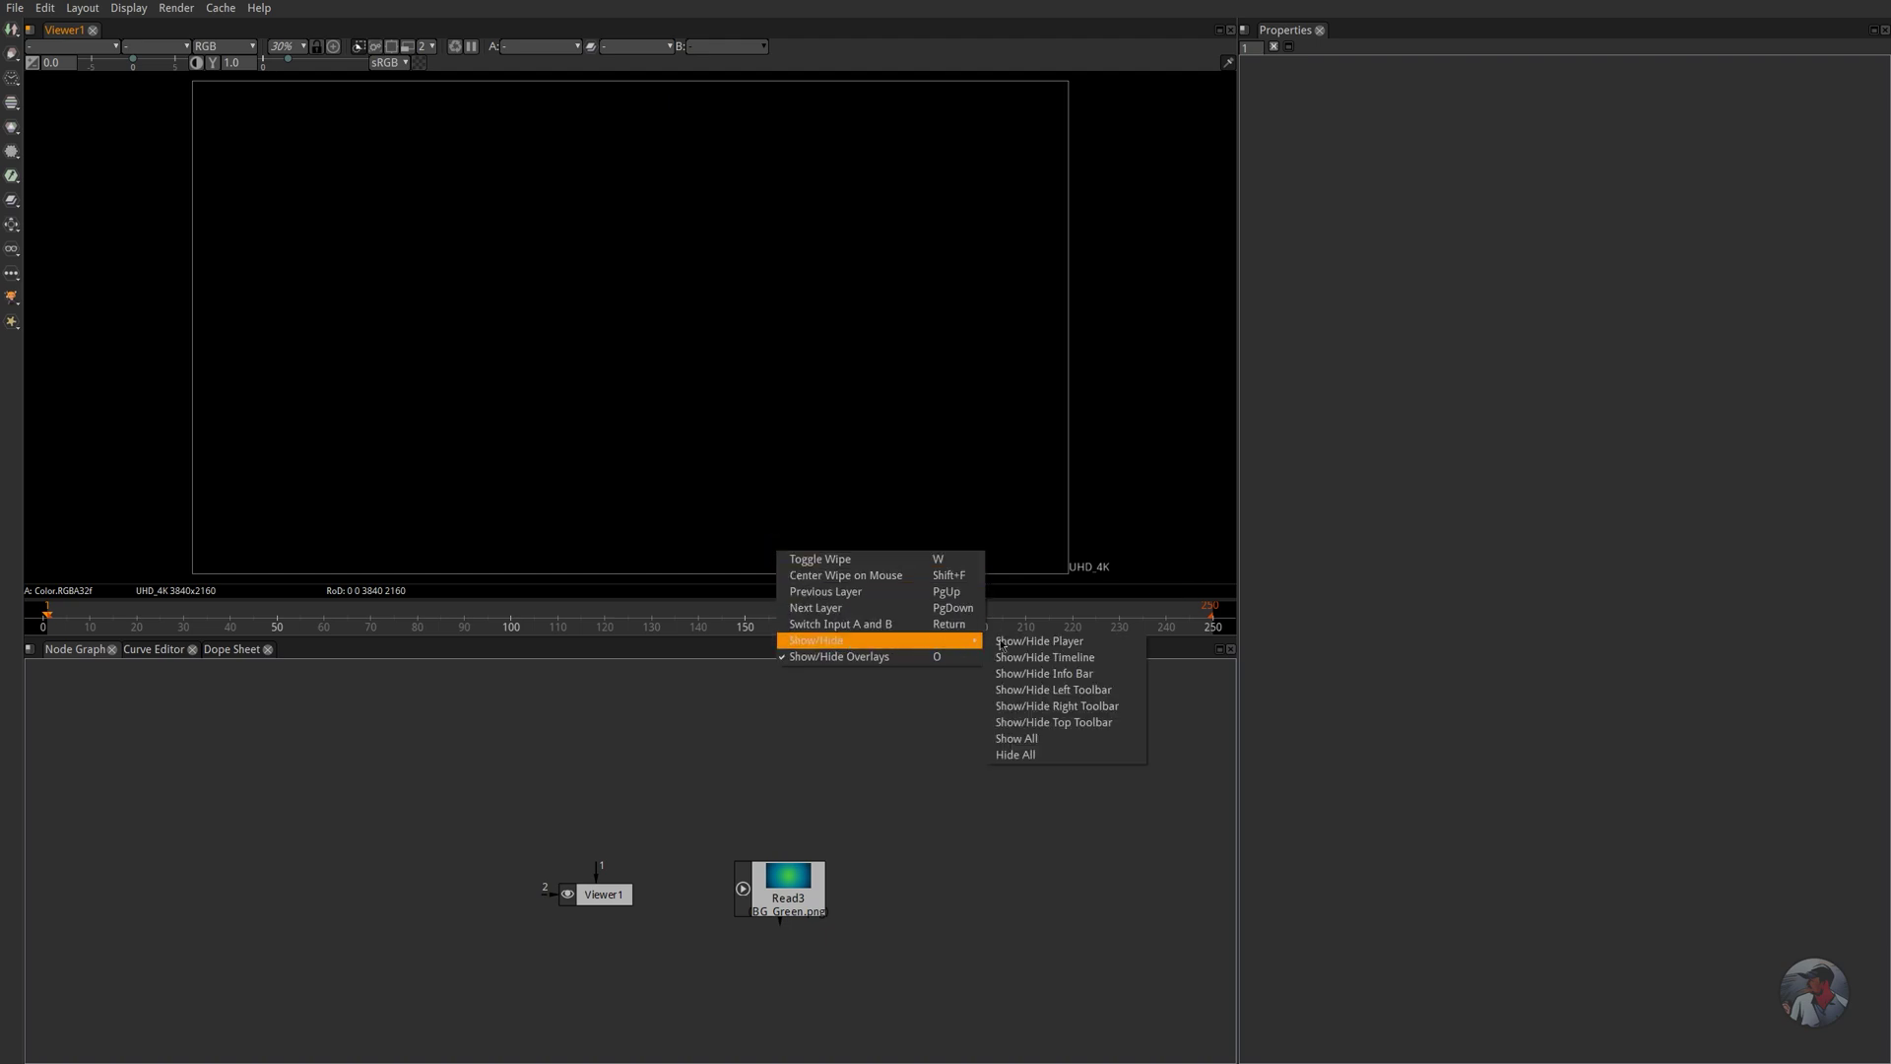
{"action": "left_click", "coordinate": [1028, 657]}
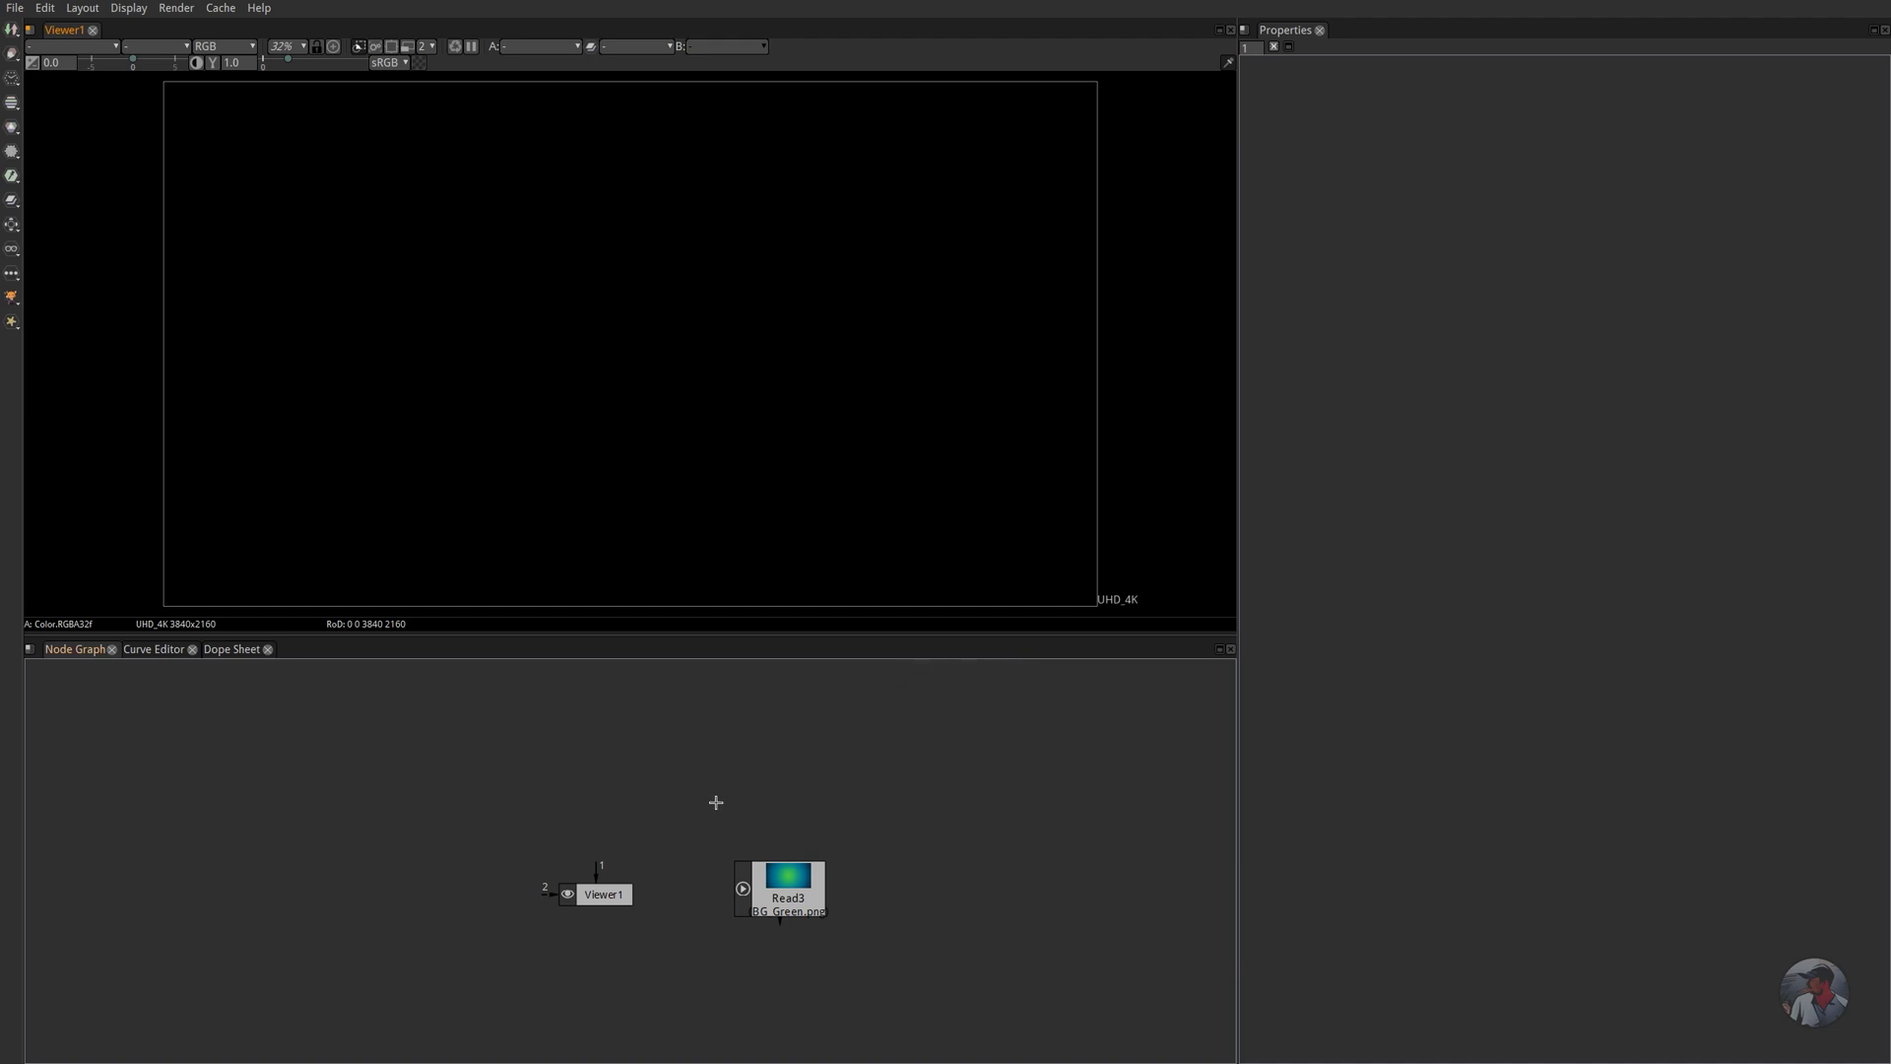
{"action": "left_click_drag", "start_coordinate": [713, 799], "coordinate": [660, 745]}
{"action": "scroll", "coordinate": [662, 808], "scroll_direction": "up", "scroll_amount": 5}
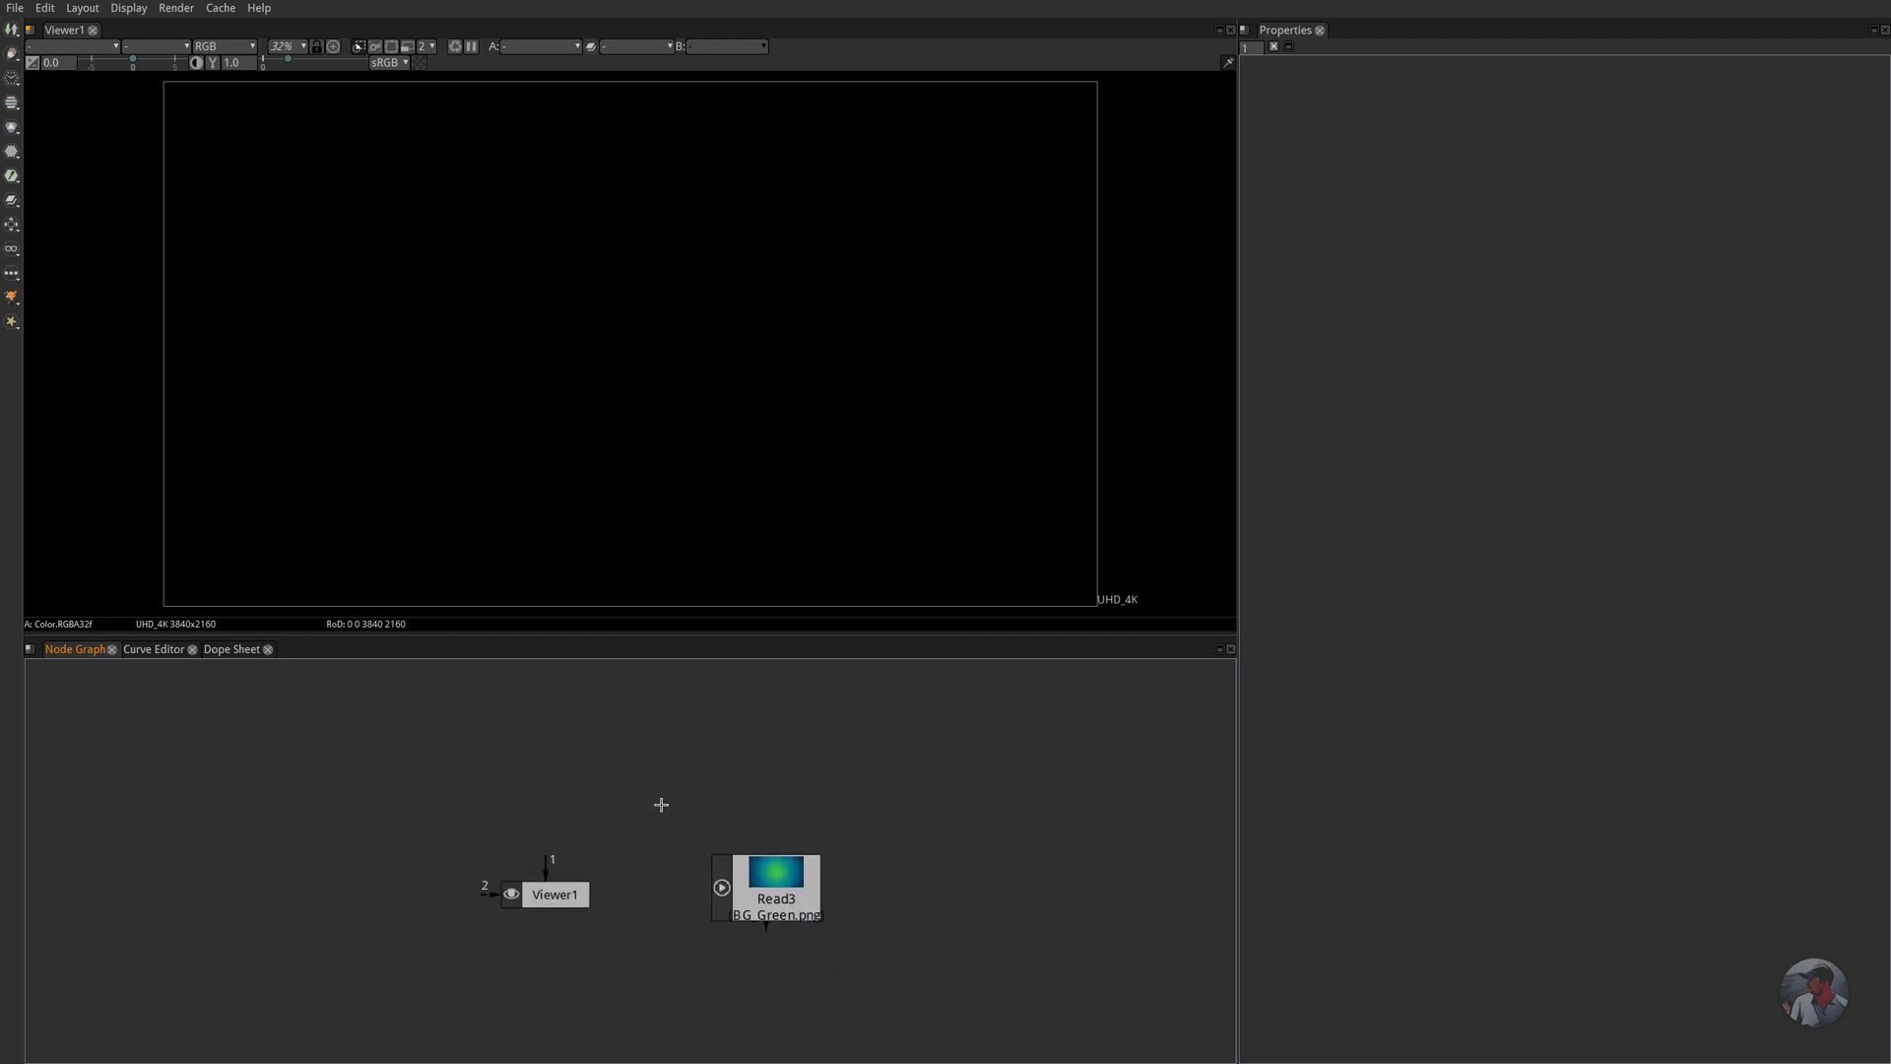
{"action": "scroll", "coordinate": [661, 805], "scroll_direction": "down", "scroll_amount": 5}
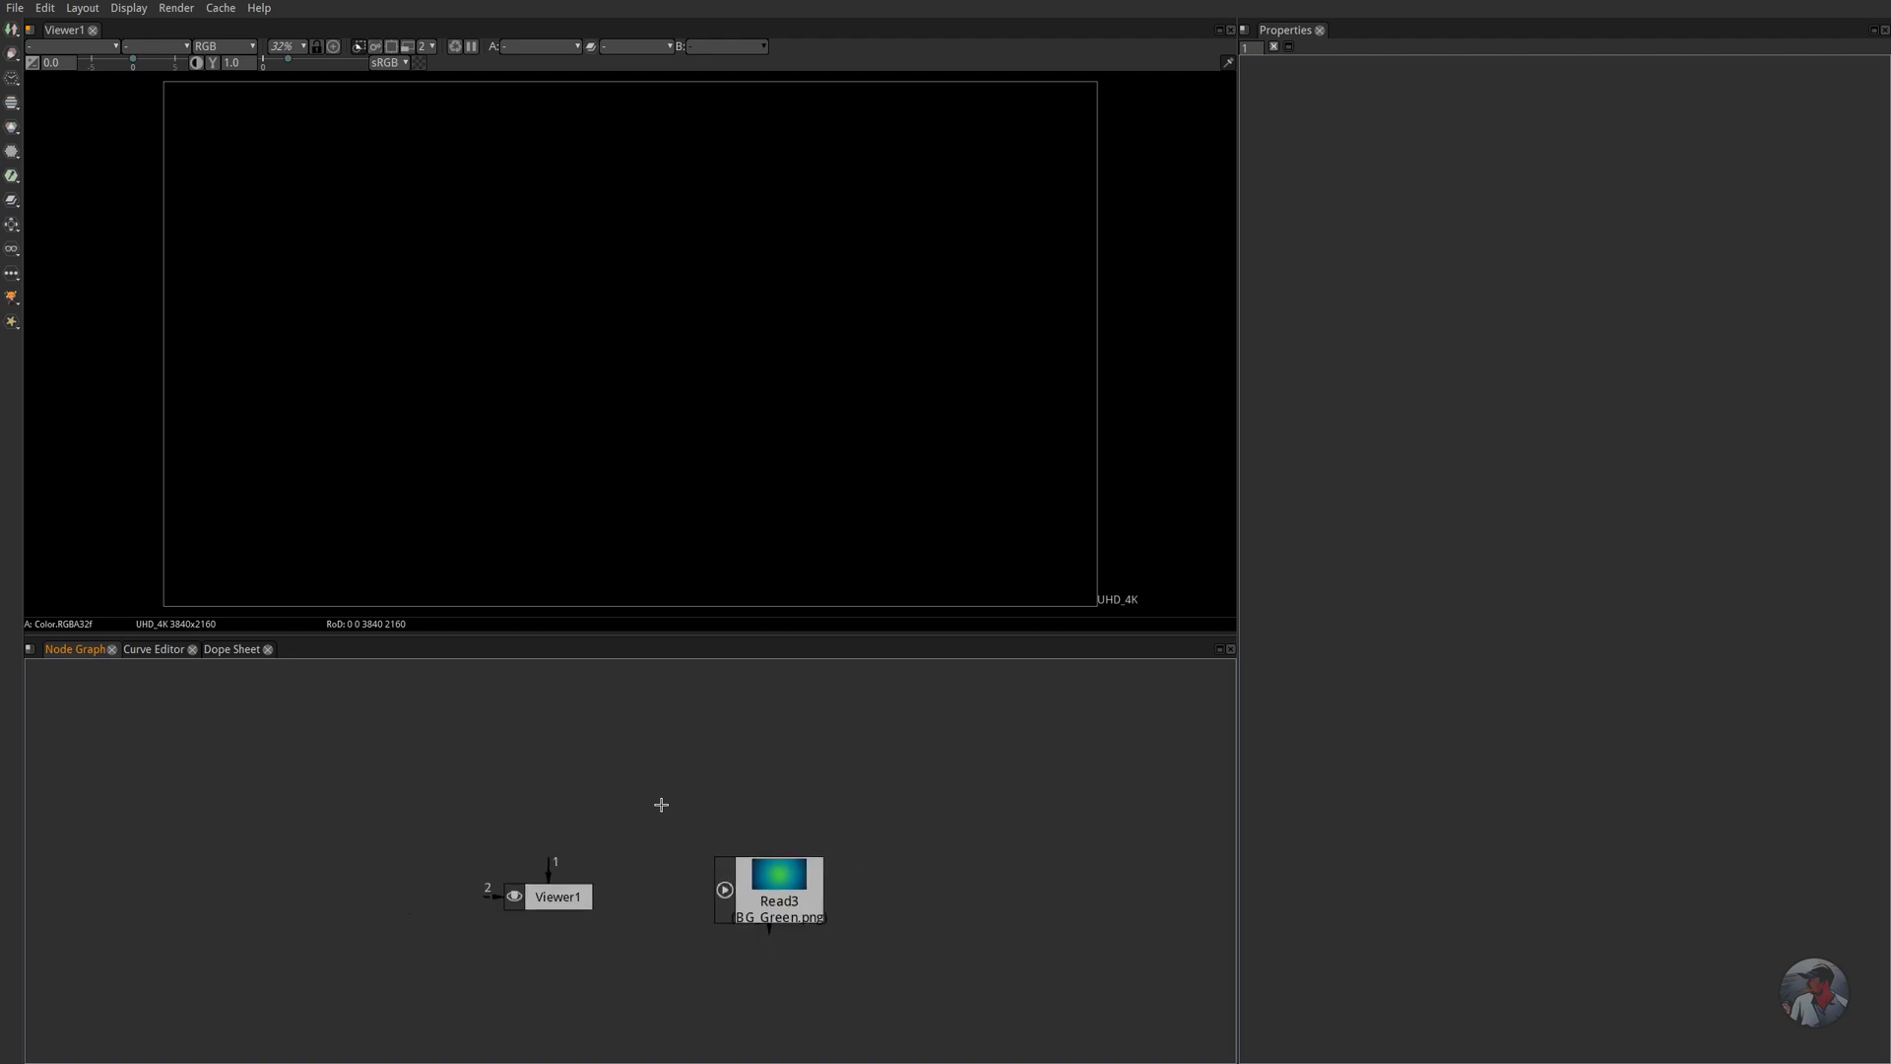
{"action": "left_click_drag", "start_coordinate": [645, 827], "coordinate": [637, 840]}
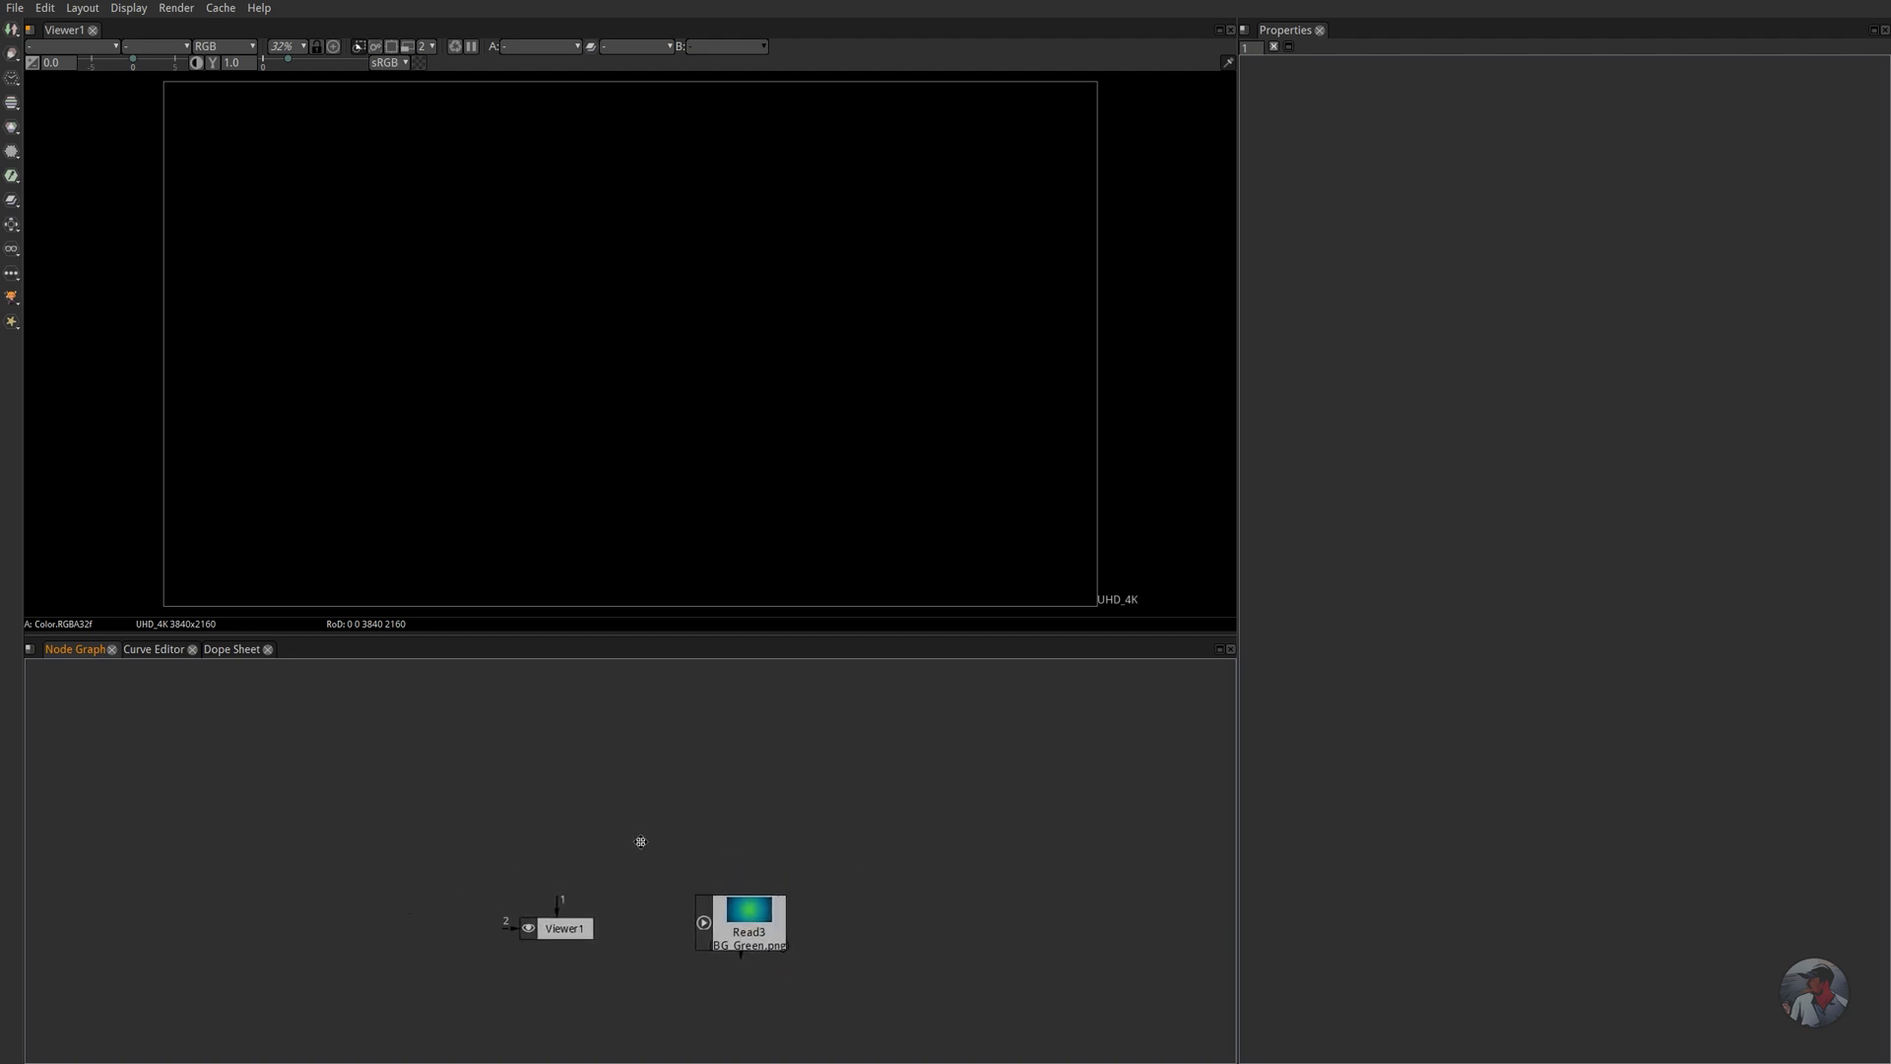
{"action": "scroll", "coordinate": [666, 401], "scroll_direction": "down", "scroll_amount": 1}
{"action": "scroll", "coordinate": [665, 403], "scroll_direction": "down", "scroll_amount": 2}
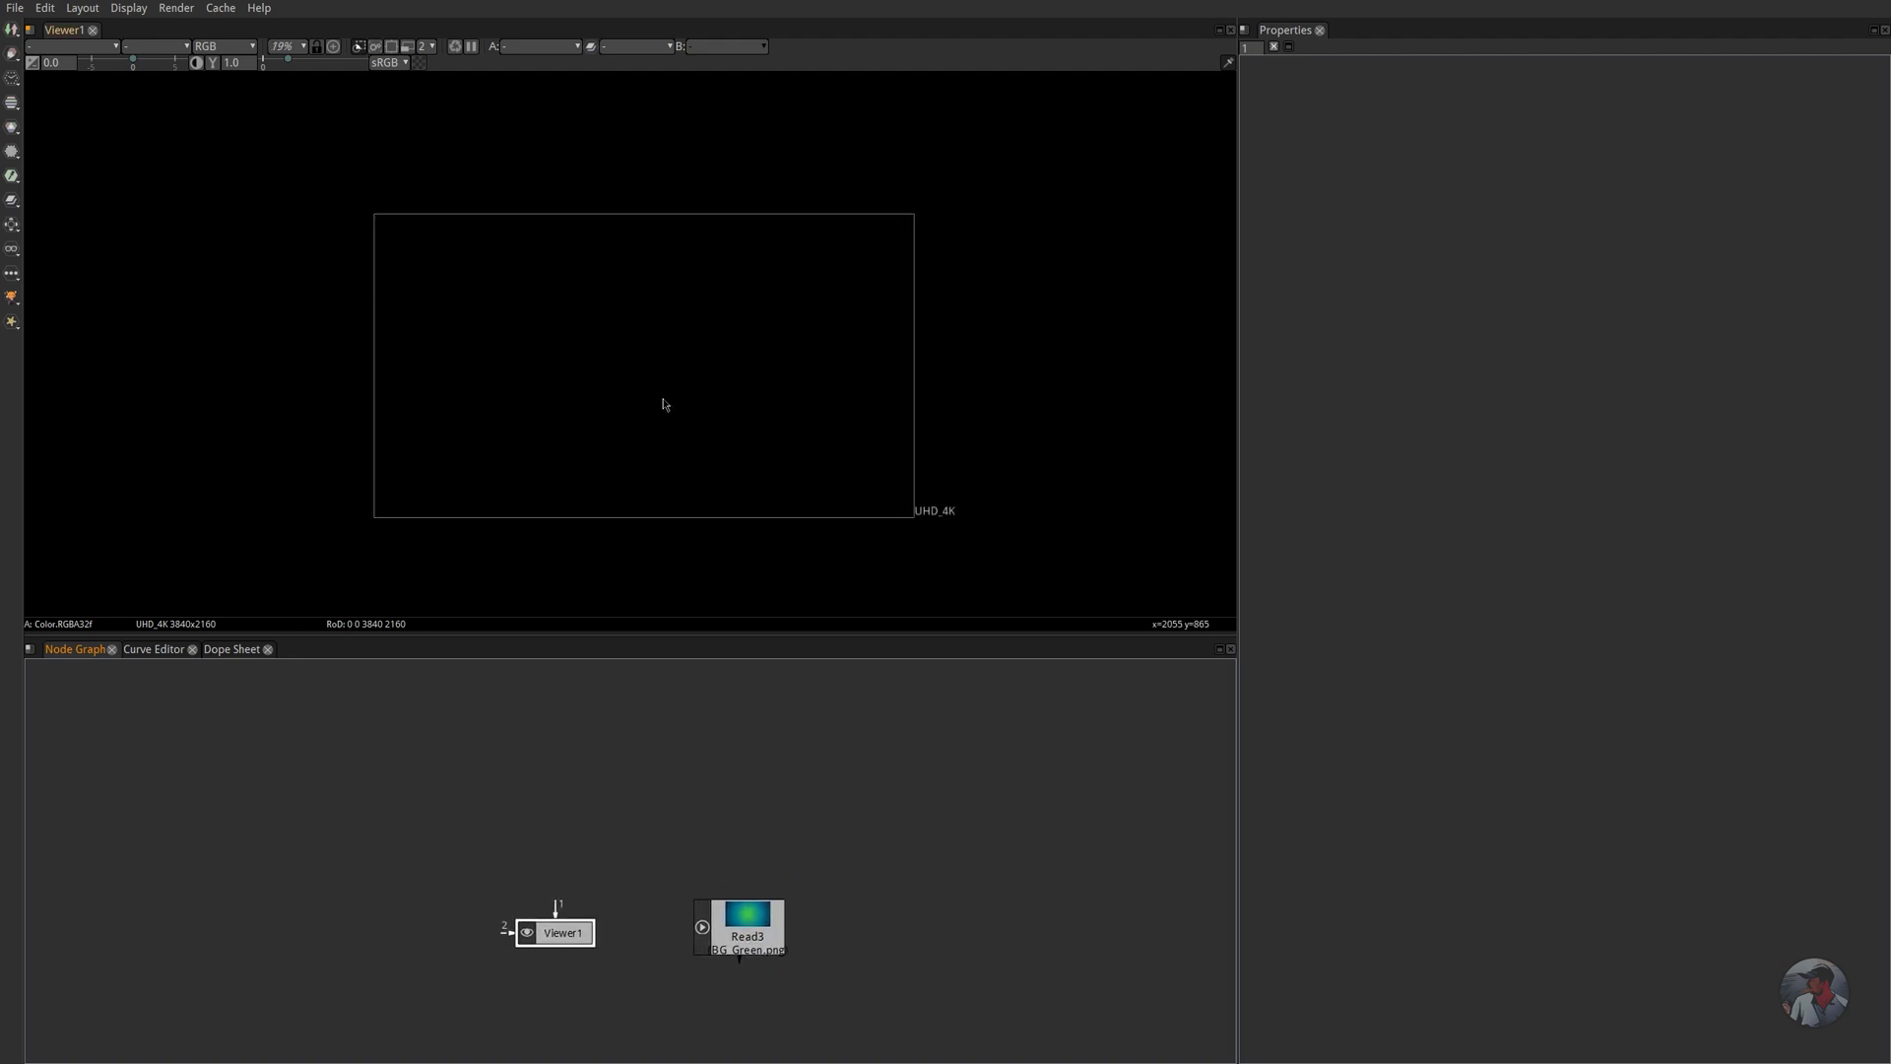
{"action": "scroll", "coordinate": [665, 404], "scroll_direction": "up", "scroll_amount": 3}
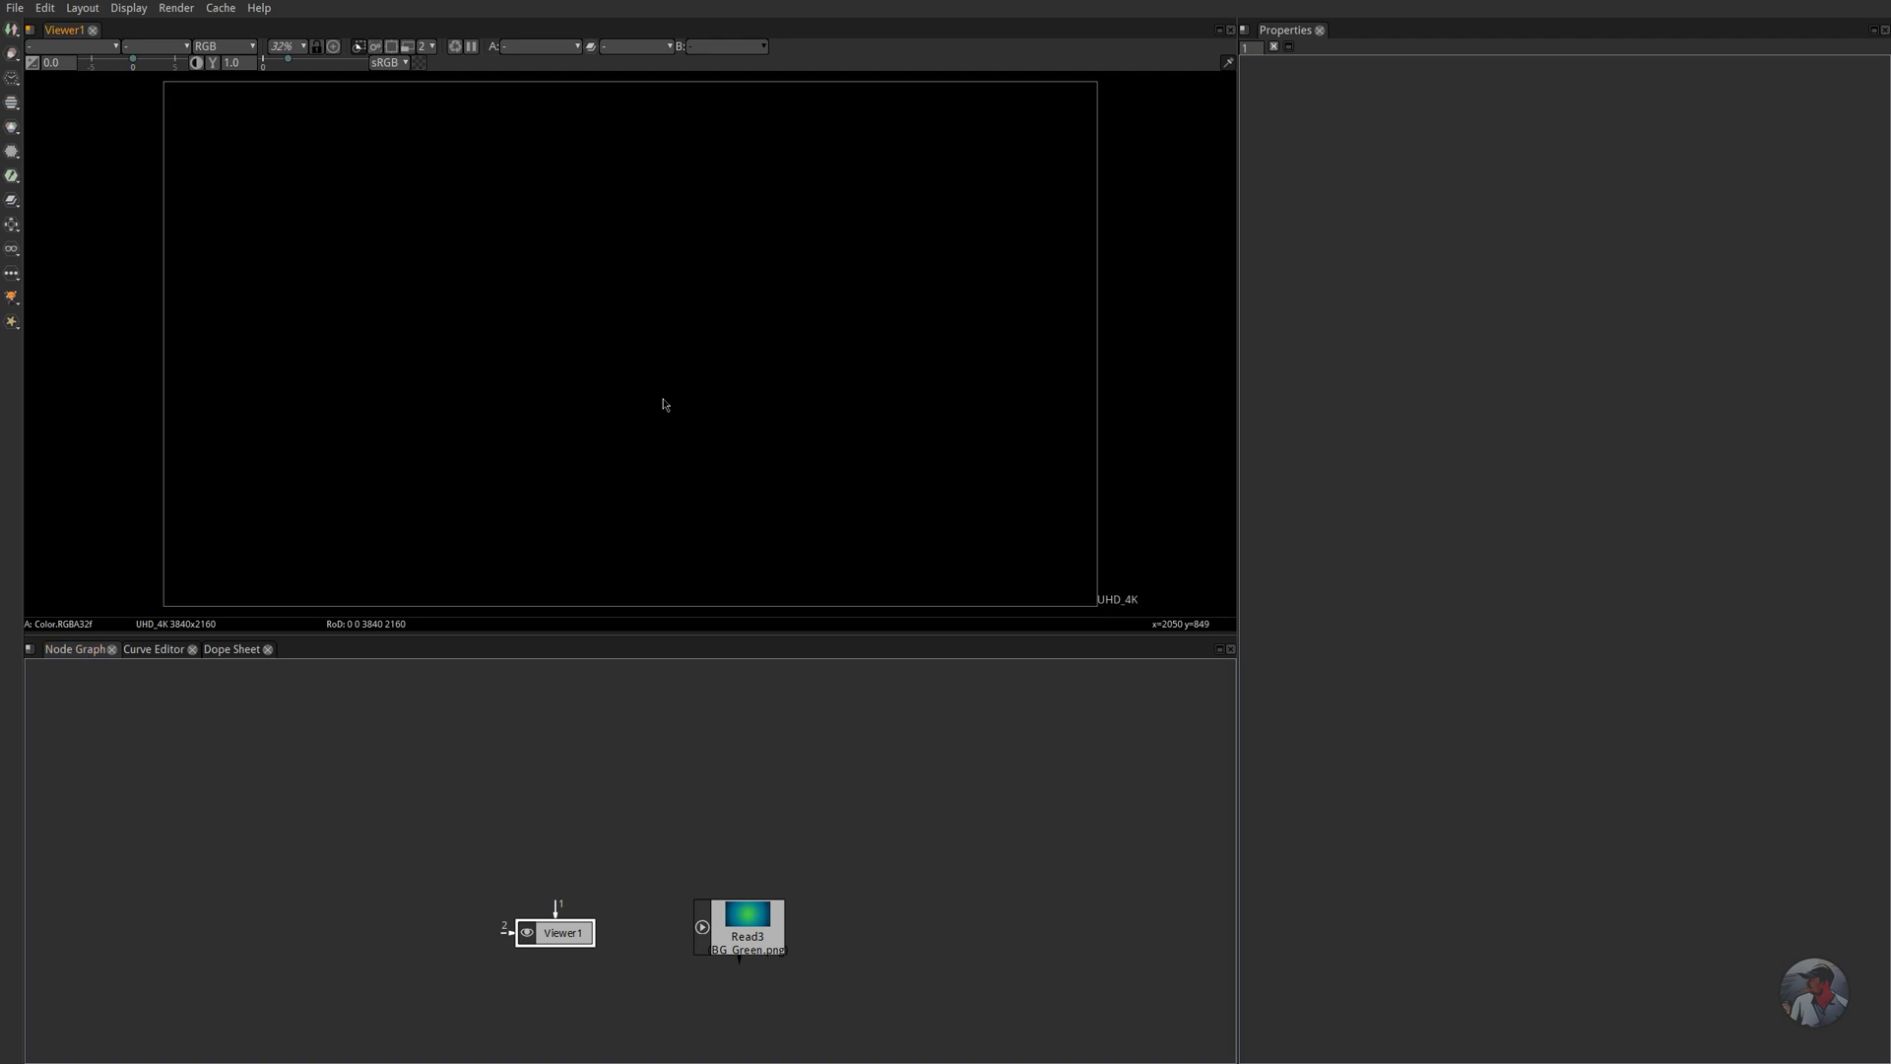
{"action": "scroll", "coordinate": [665, 404], "scroll_direction": "down", "scroll_amount": 3}
{"action": "scroll", "coordinate": [665, 405], "scroll_direction": "up", "scroll_amount": 3}
- Open the properties of the BG_Green.png read node and clear the node selection
{"action": "double_click", "coordinate": [748, 913]}
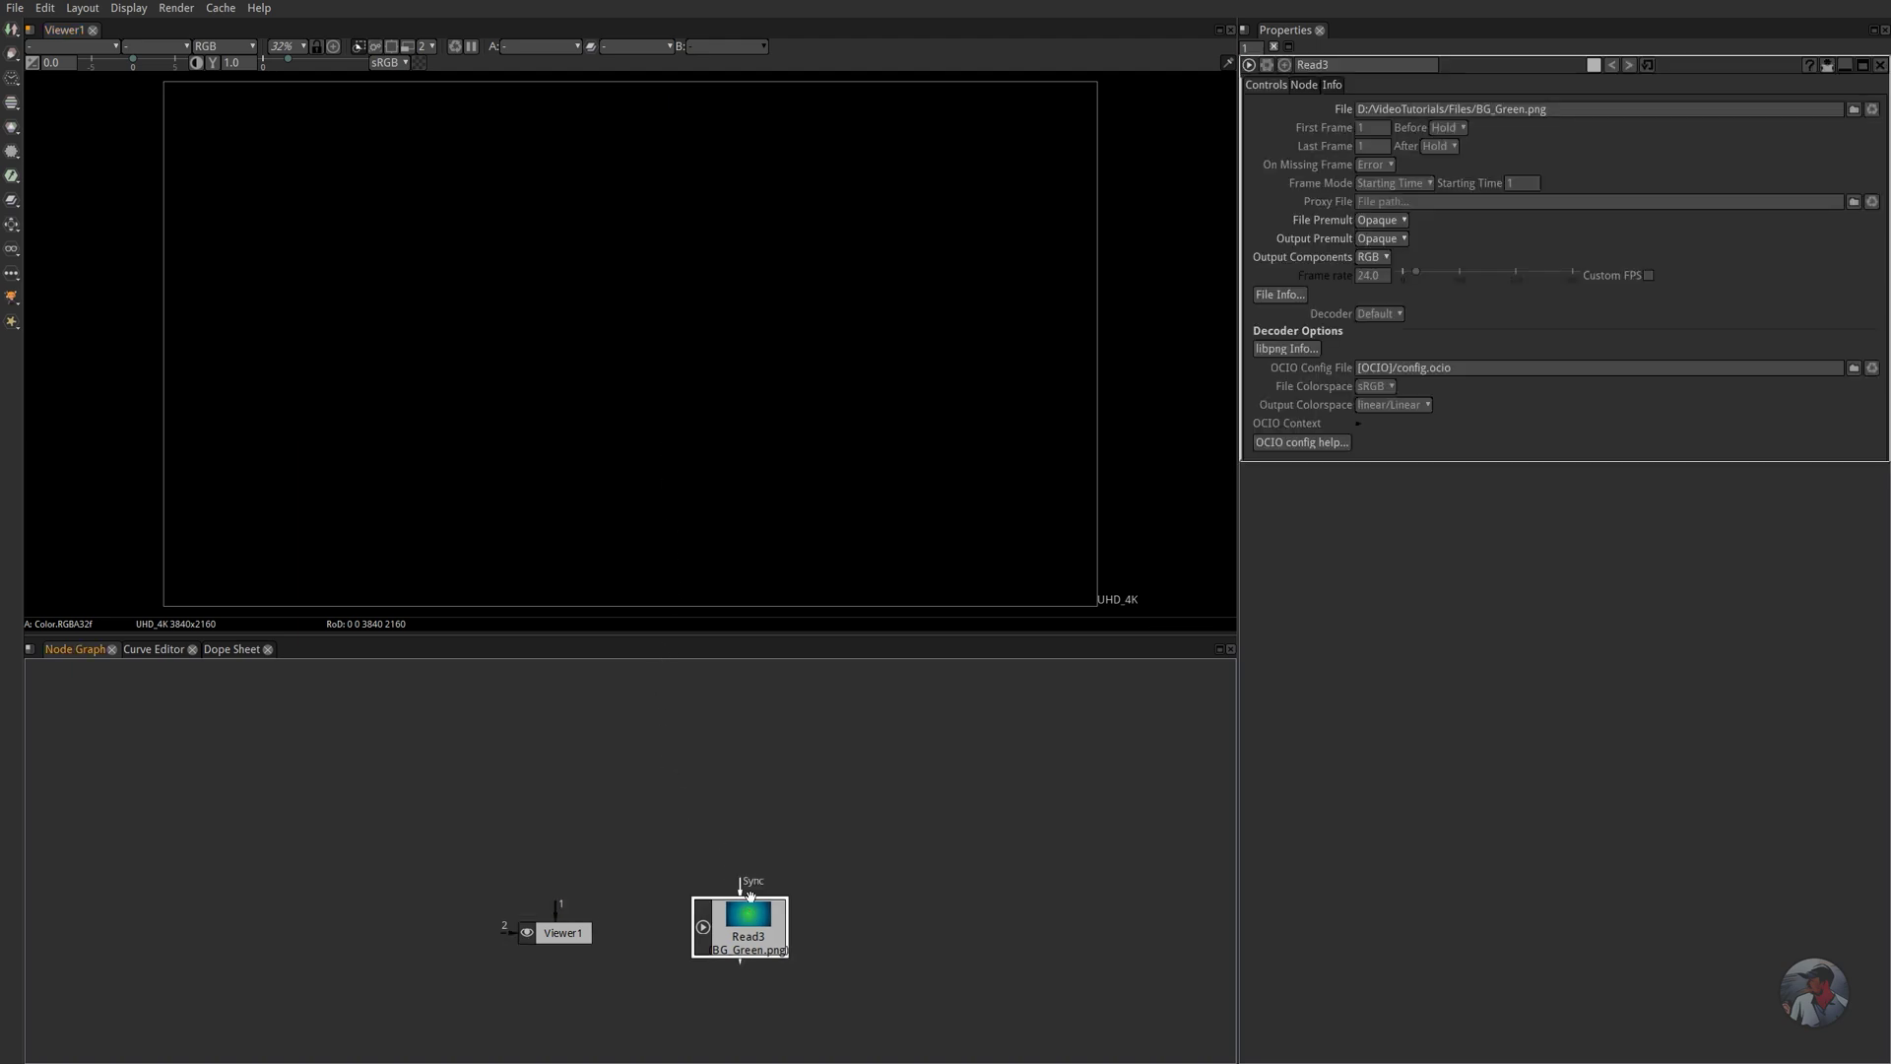
{"action": "left_click", "coordinate": [562, 797]}
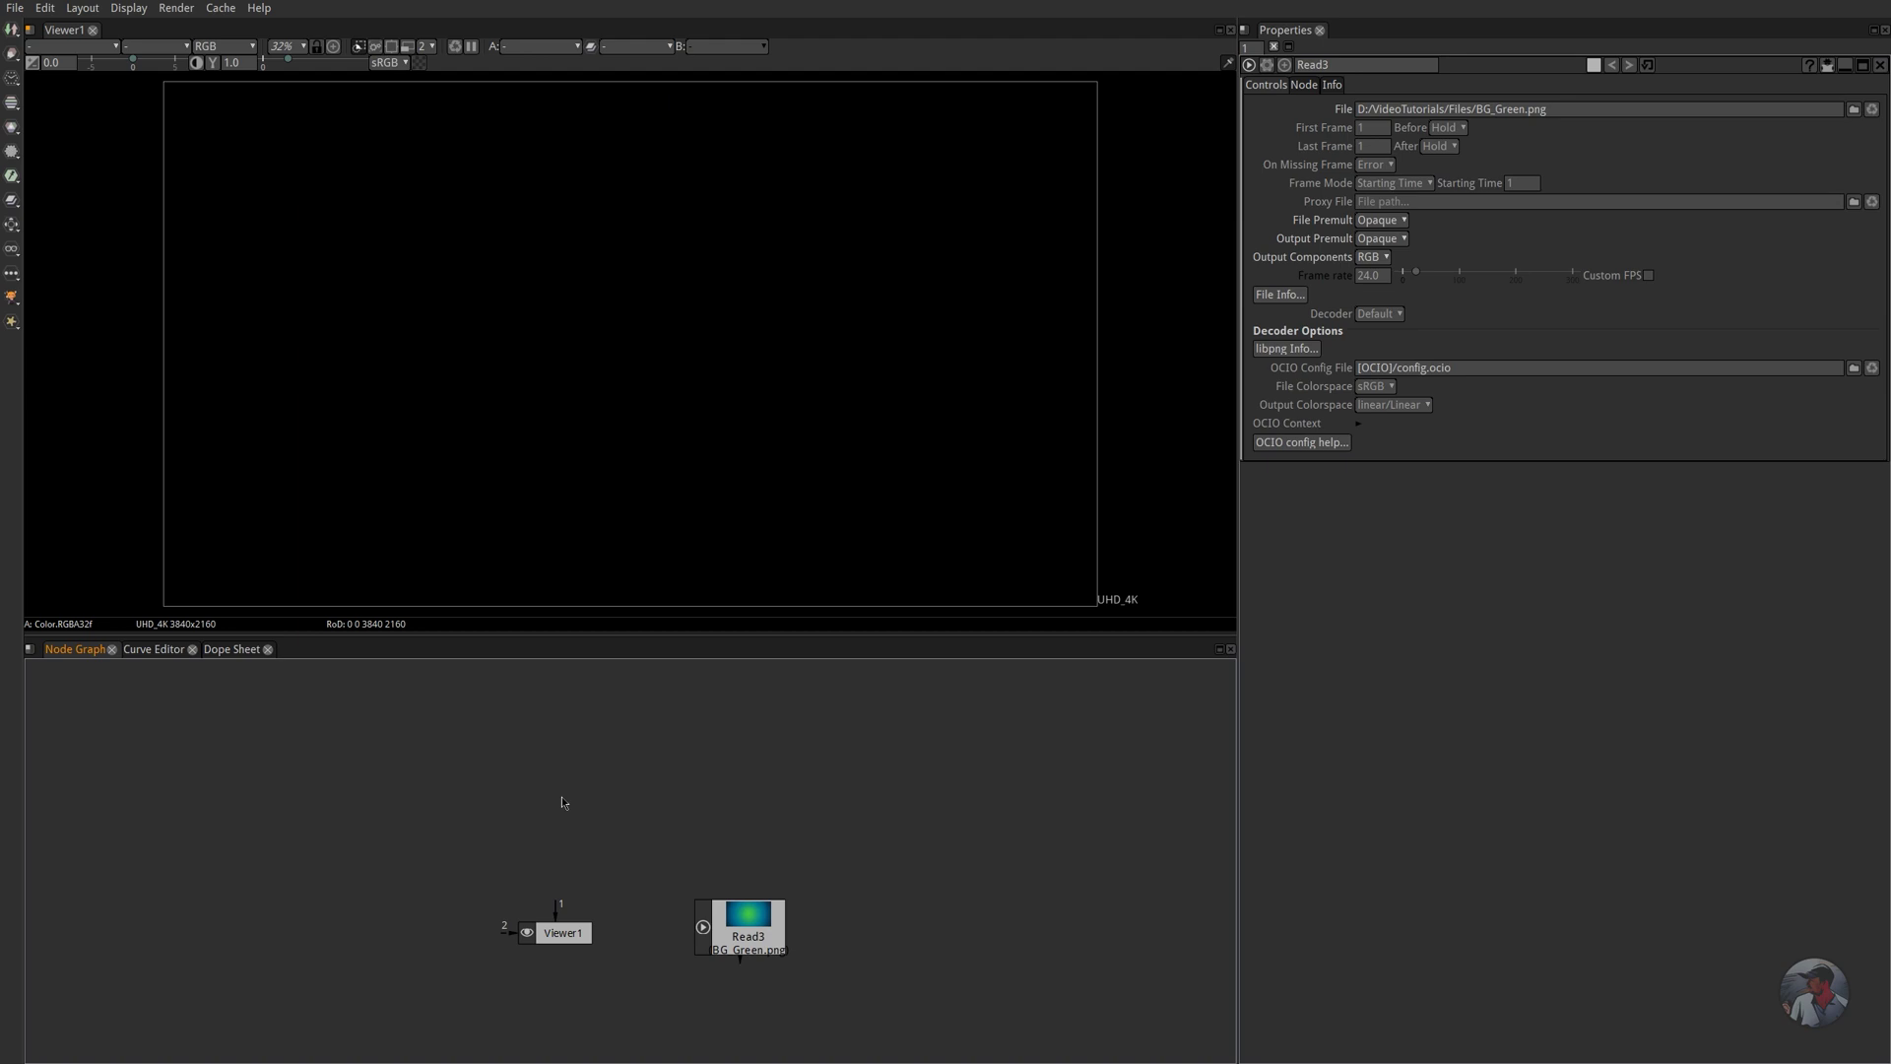
- Add a Read node that loads CutTheRope_32bit.exr and place it above the Viewer1 node
{"action": "right_click", "coordinate": [562, 800]}
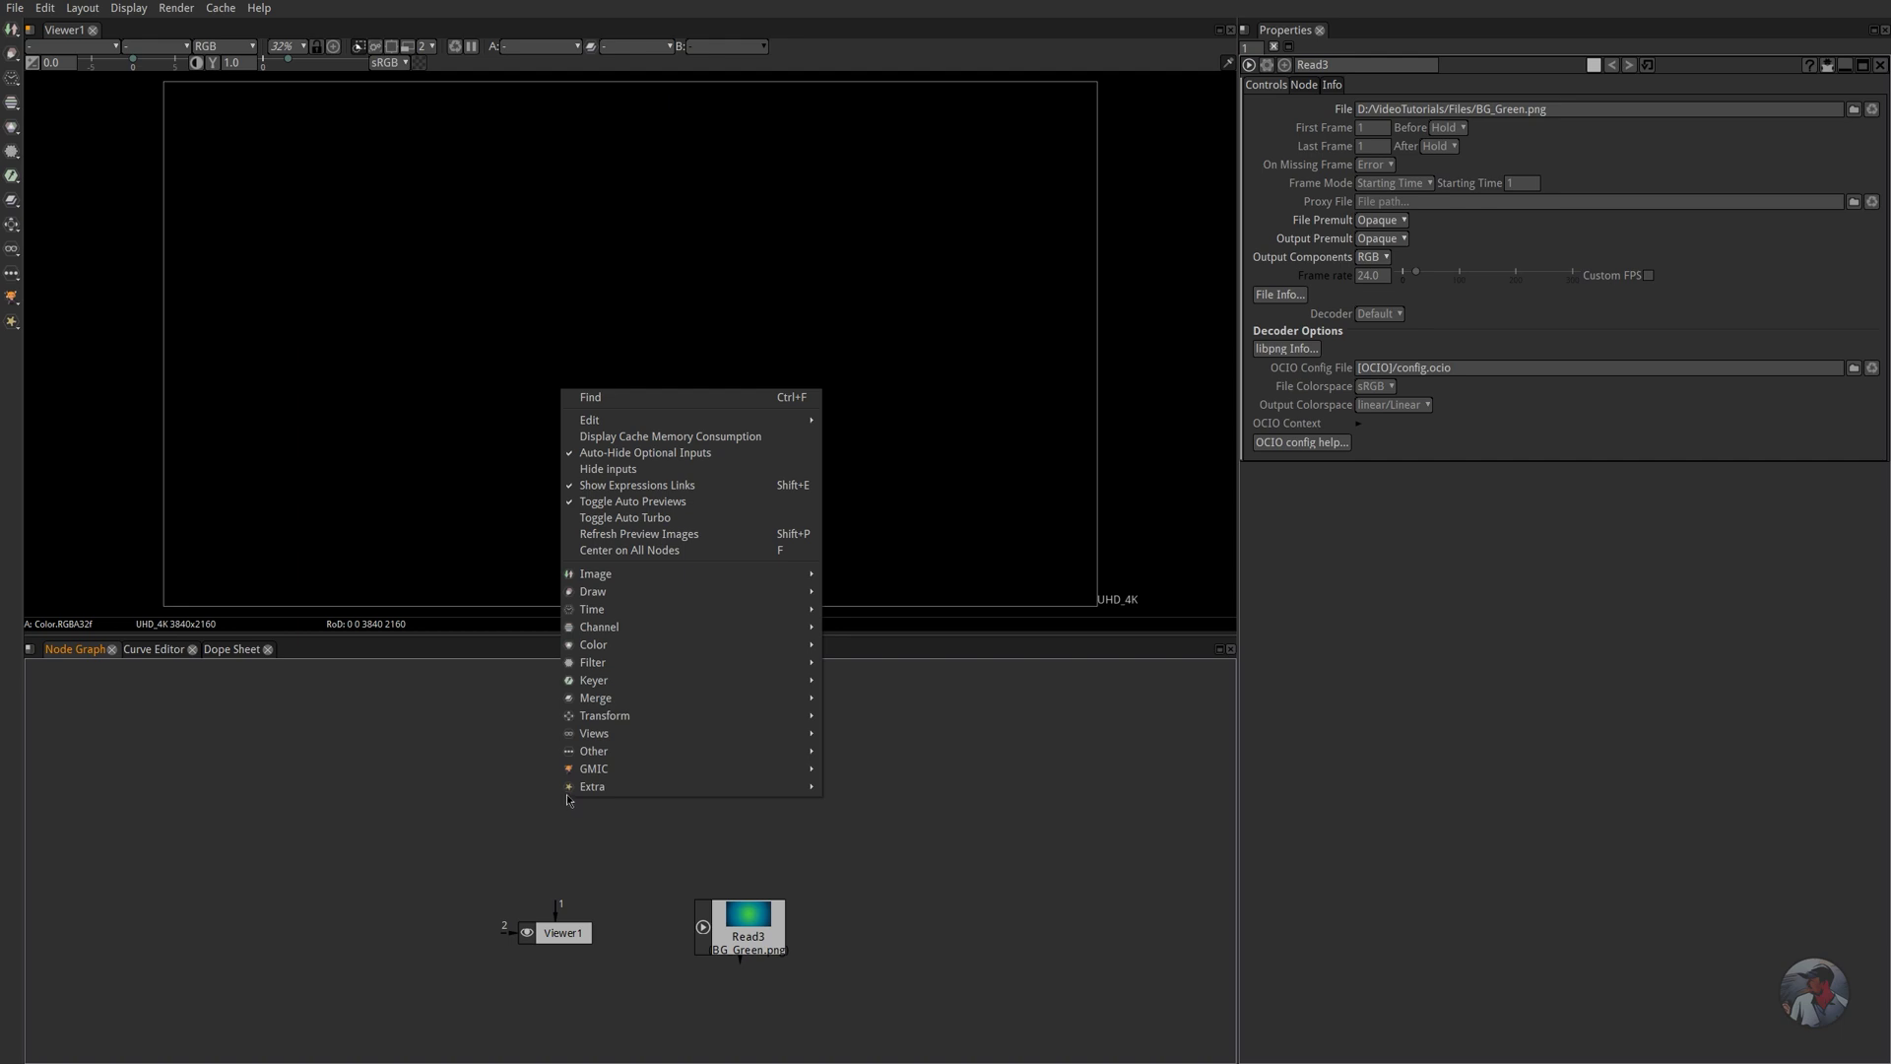
{"action": "mouse_move", "coordinate": [721, 576]}
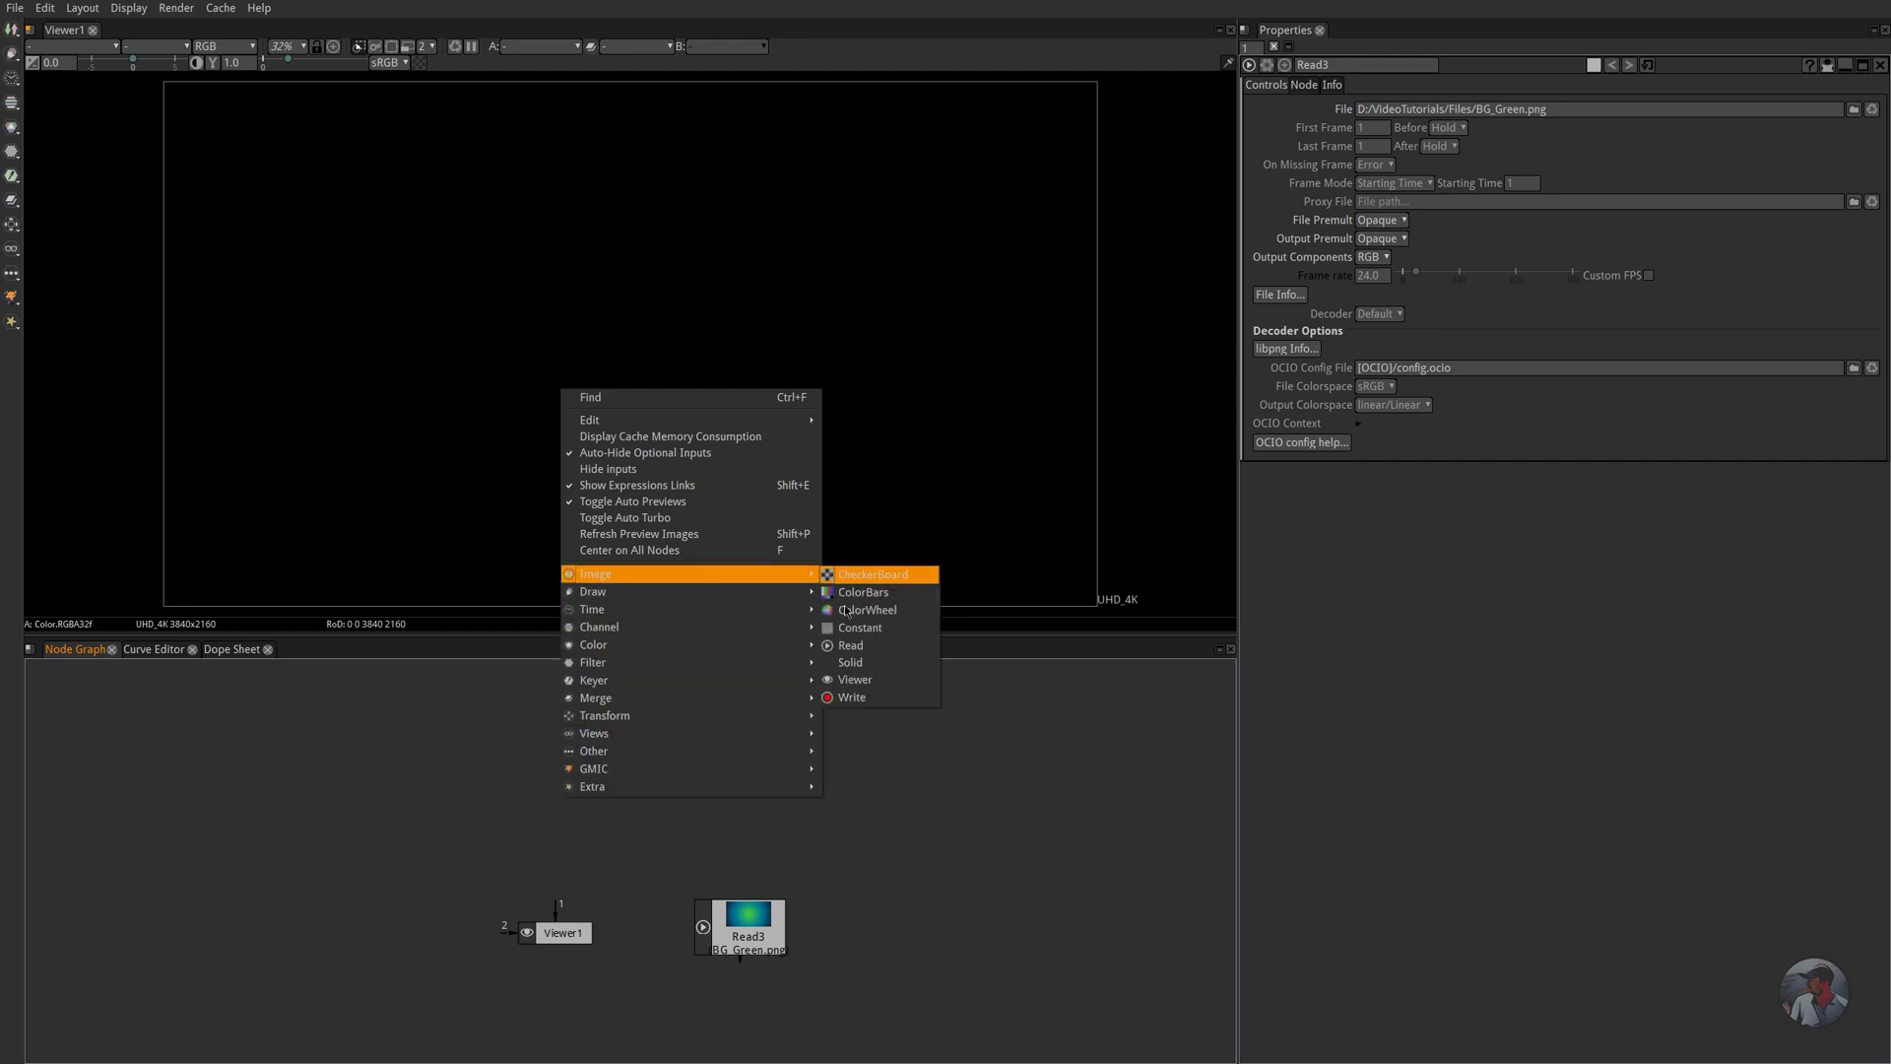
{"action": "left_click", "coordinate": [849, 646]}
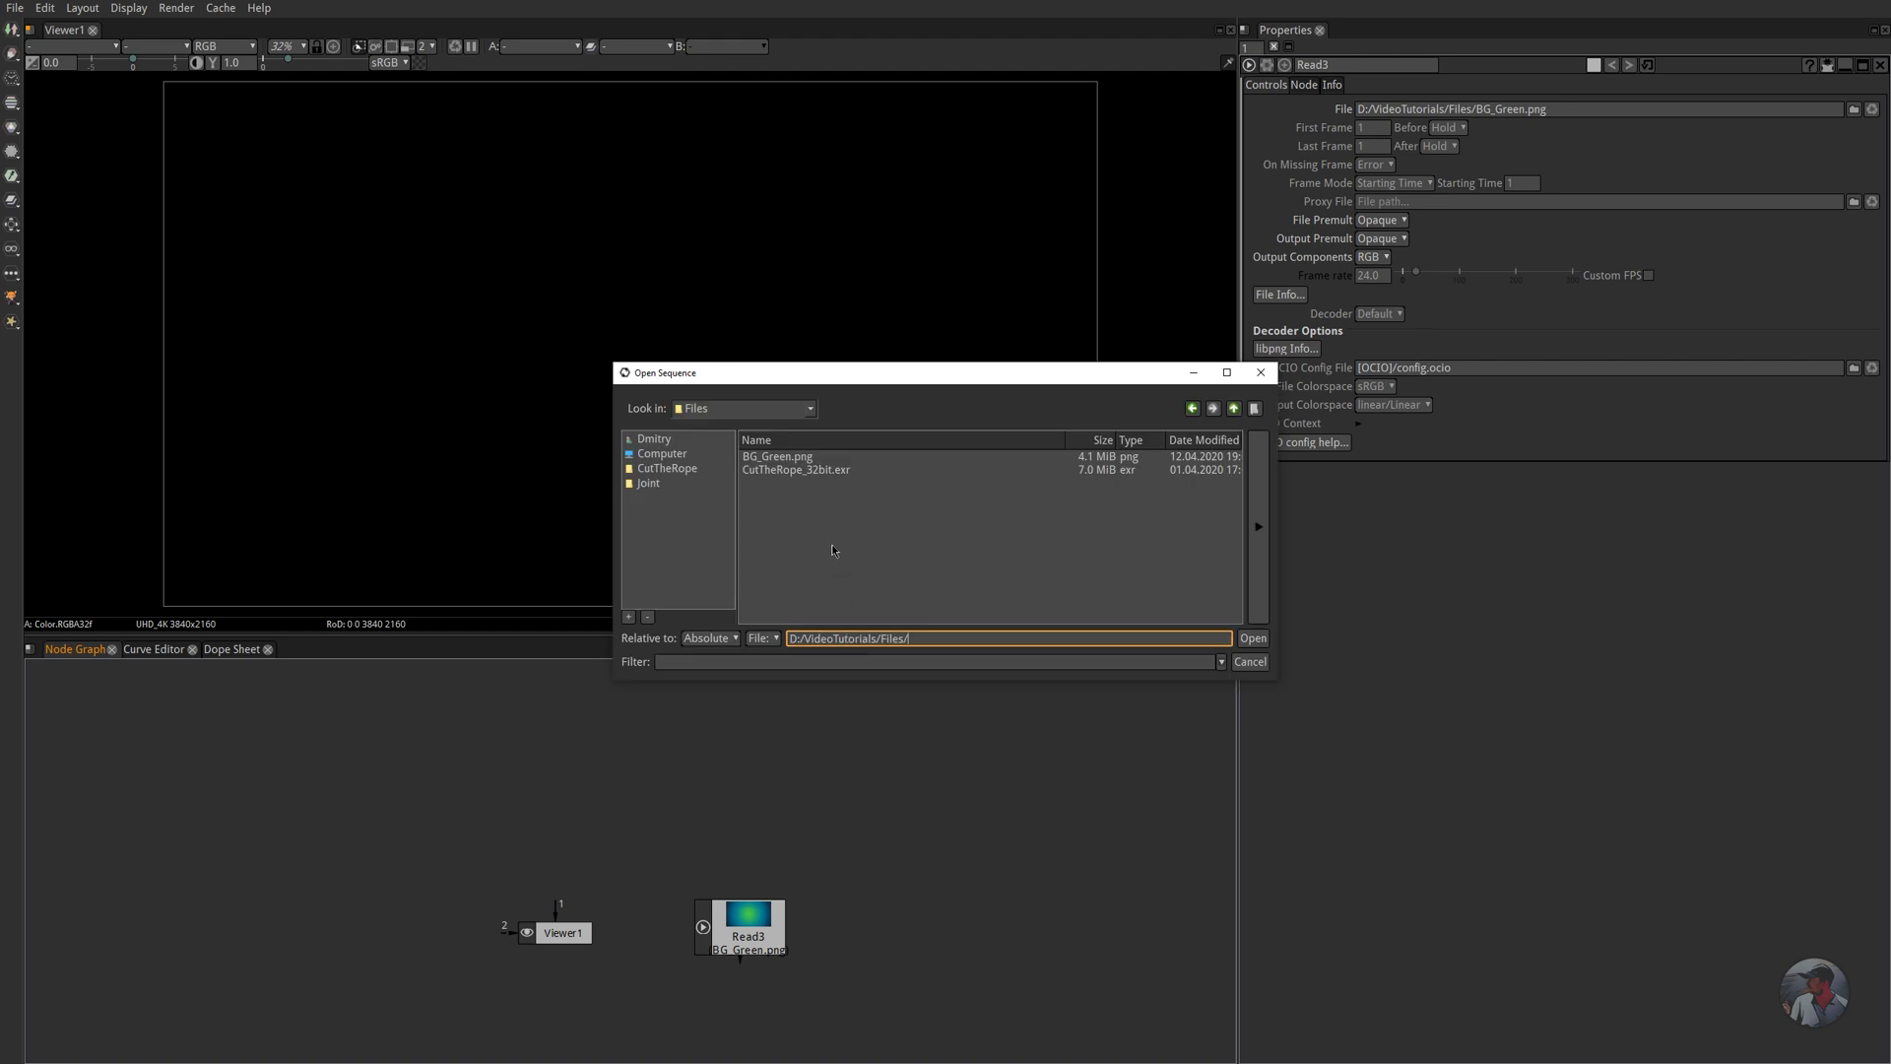
{"action": "left_click", "coordinate": [828, 471]}
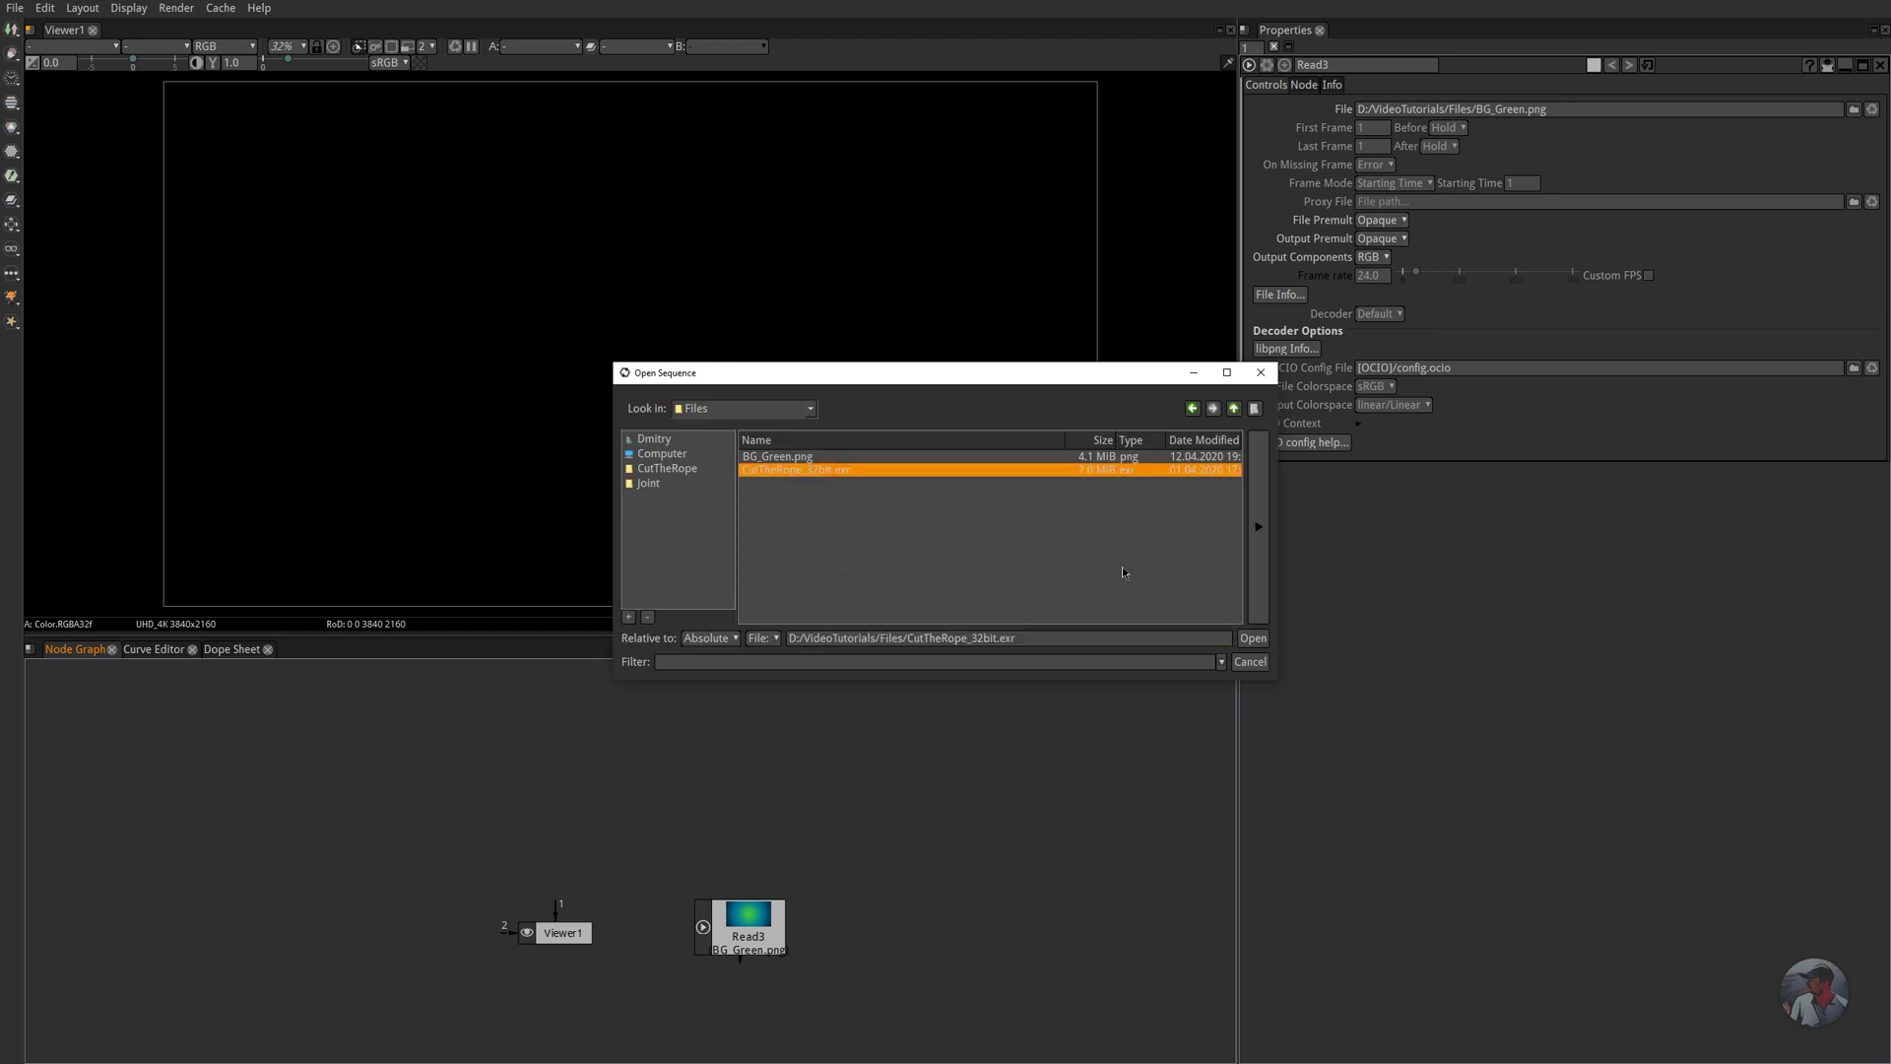
{"action": "left_click", "coordinate": [1250, 638]}
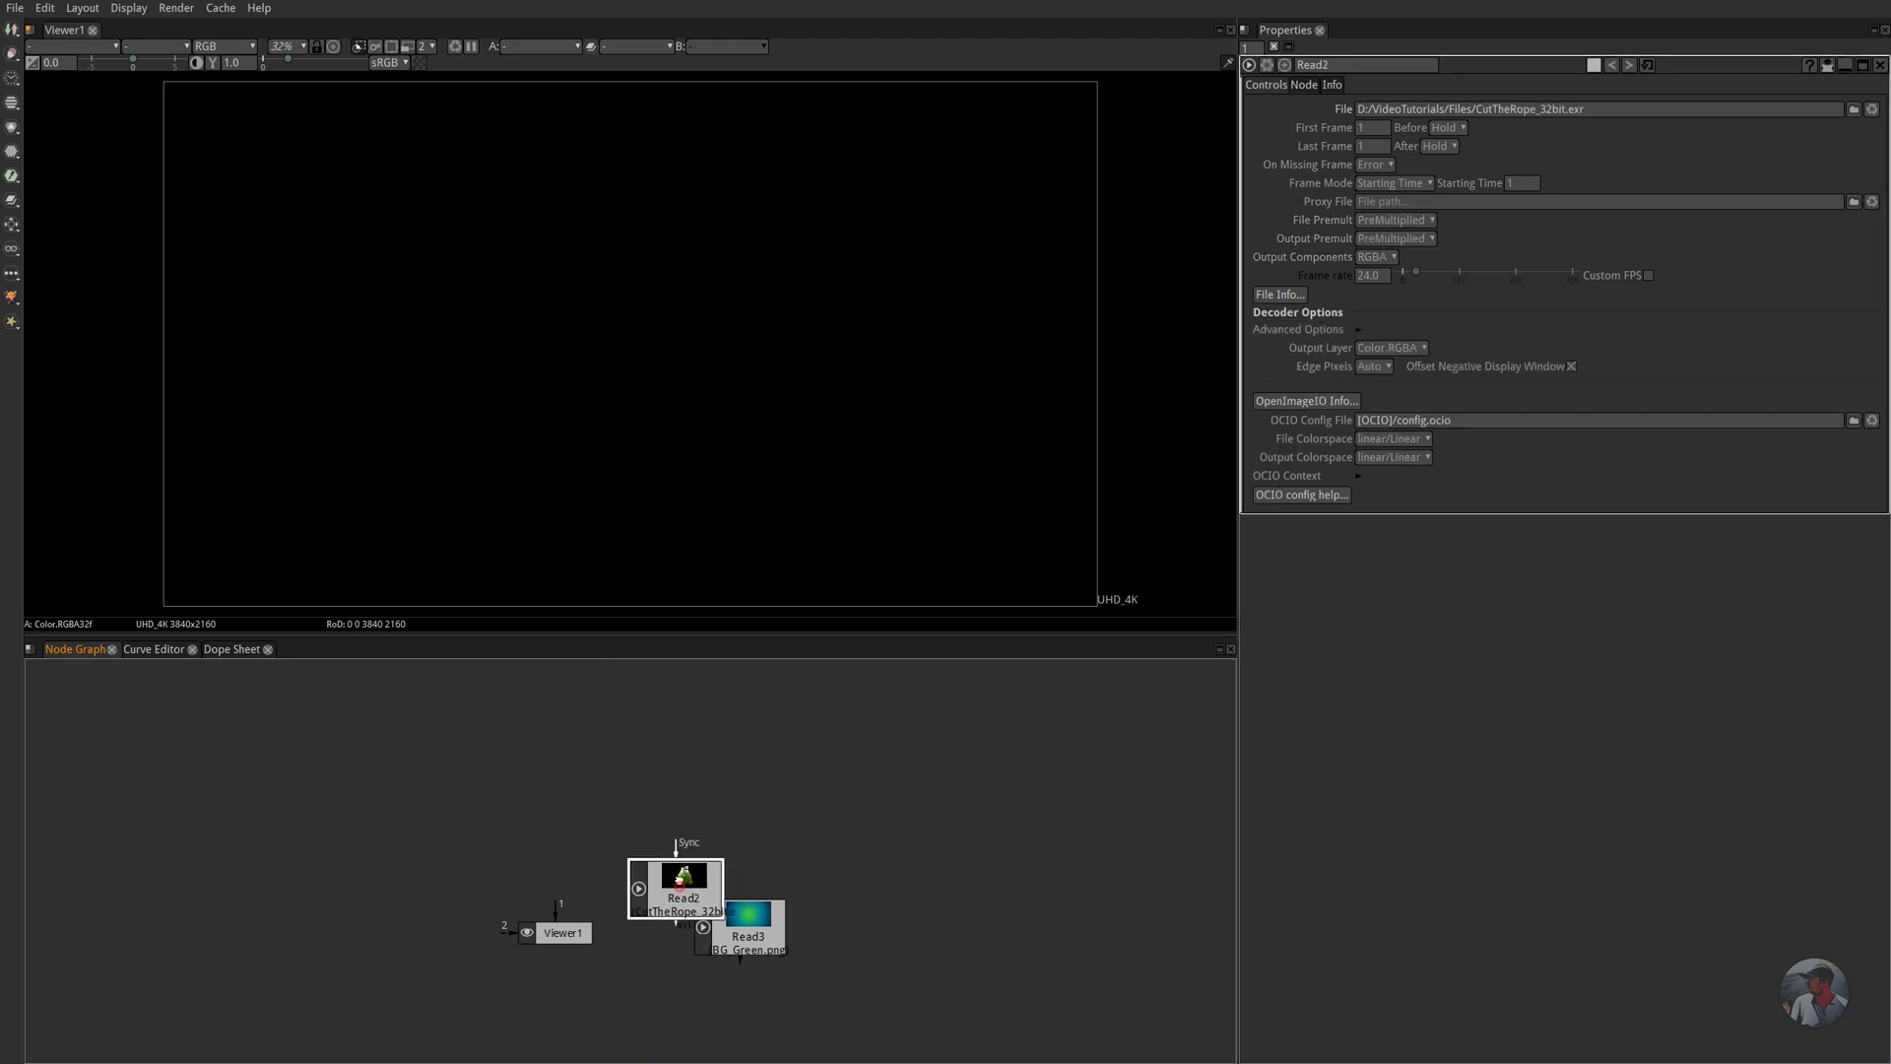
{"action": "left_click_drag", "start_coordinate": [679, 886], "coordinate": [562, 744]}
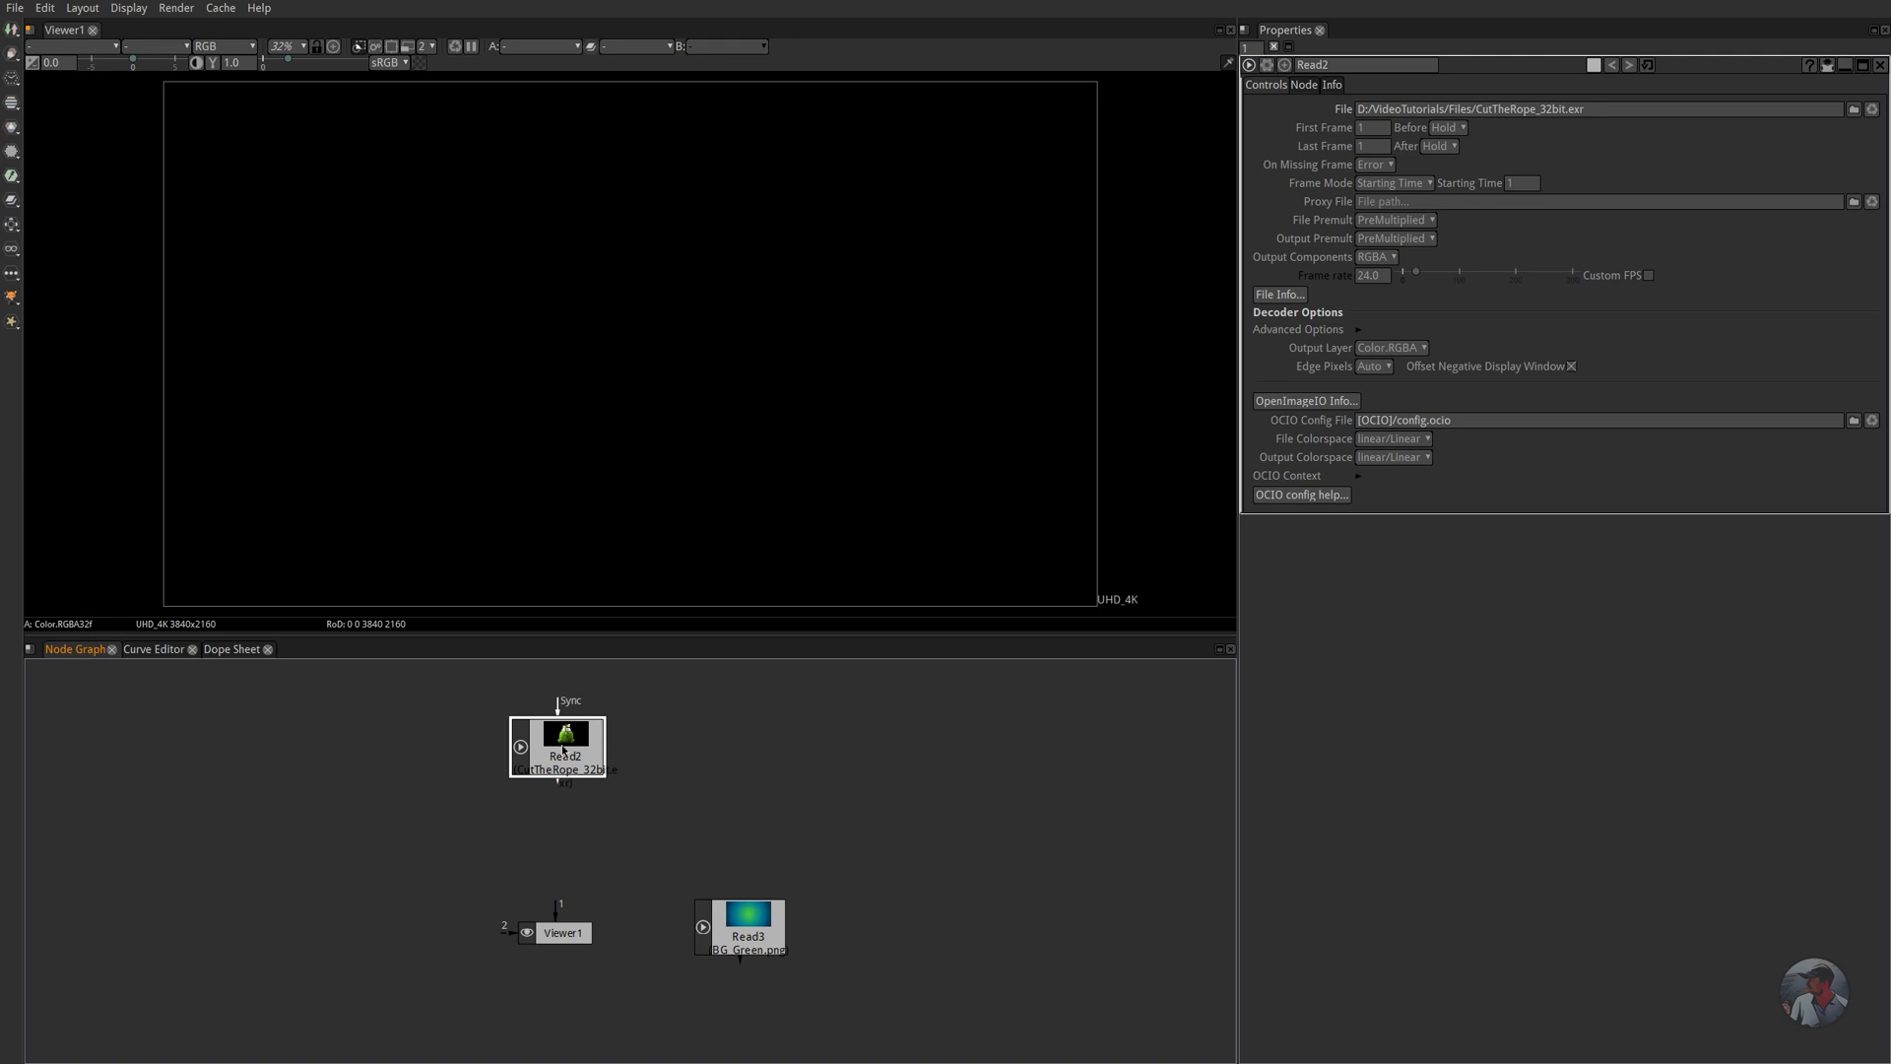
- Connect the CutTheRope_32bit.exr read node to Viewer1's first input and rename the read node Source
{"action": "key", "text": "1"}
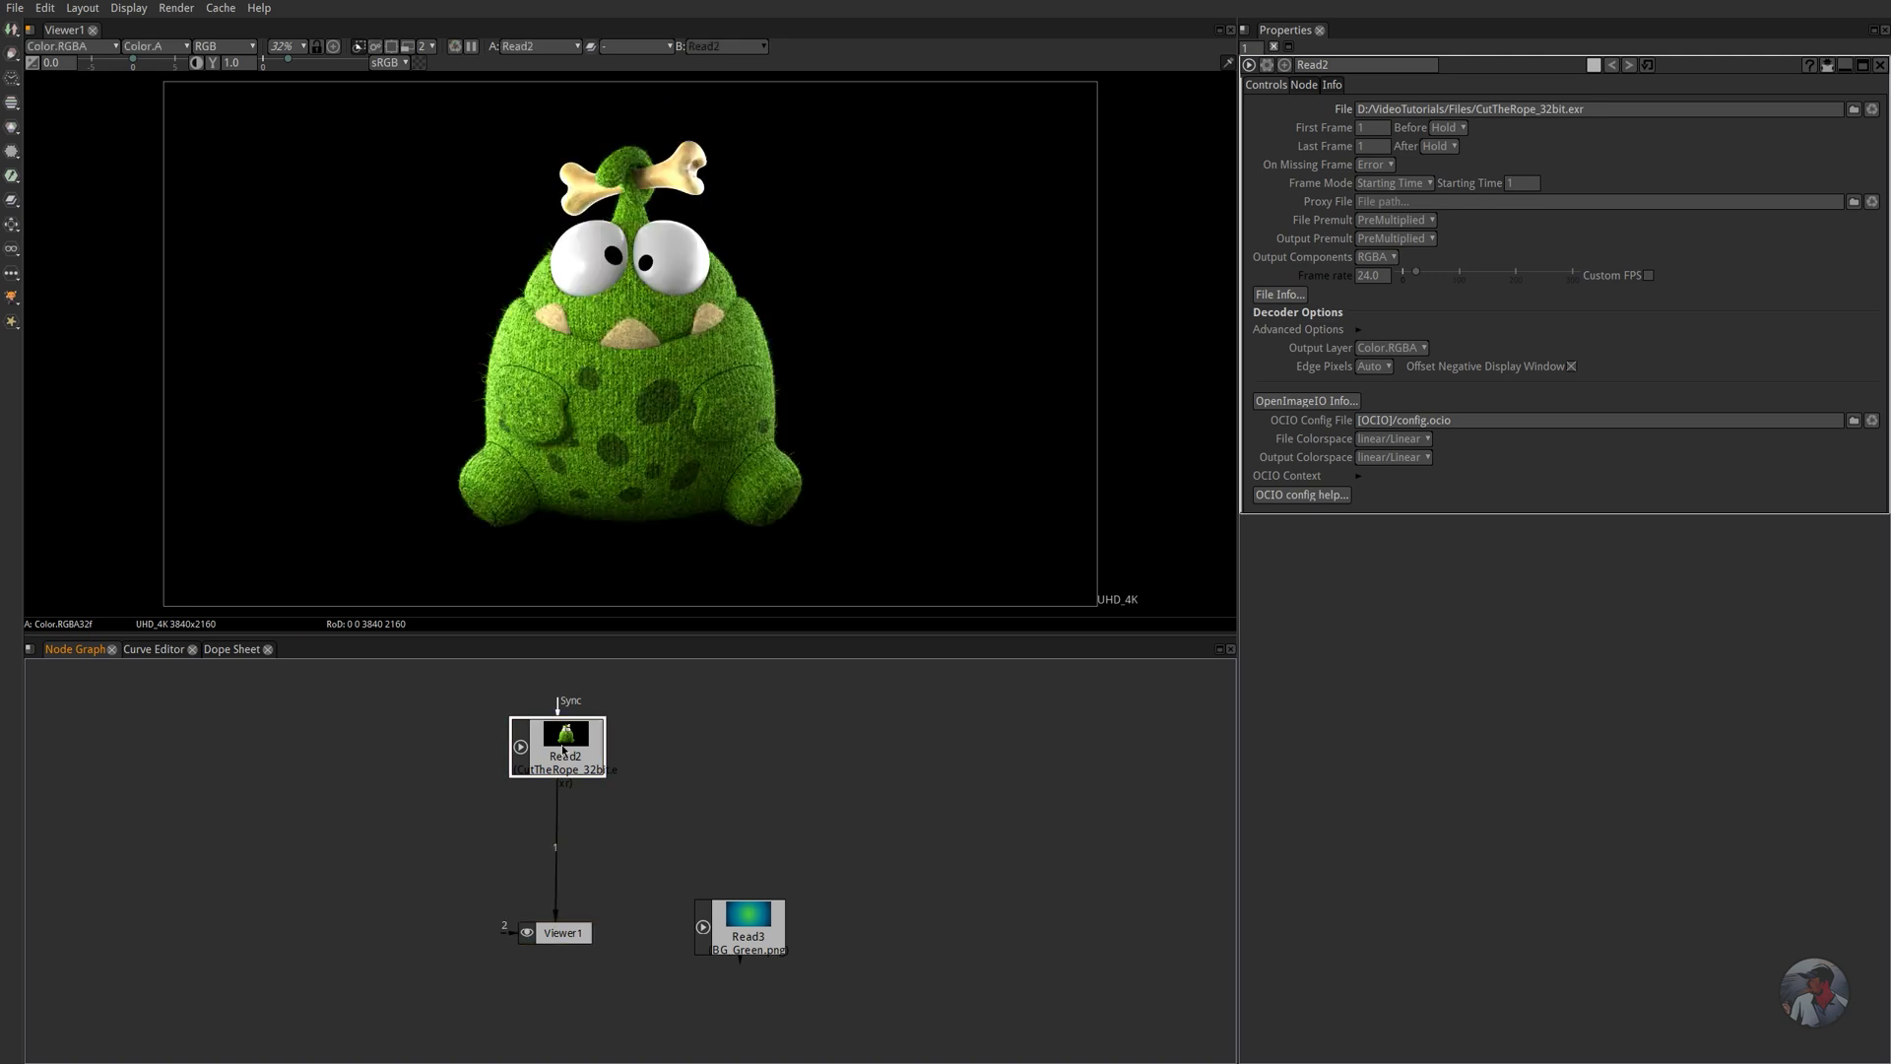
{"action": "left_click_drag", "start_coordinate": [557, 911], "coordinate": [574, 759]}
{"action": "double_click", "coordinate": [1345, 59]}
{"action": "type", "text": "Source"}
{"action": "key", "text": "Return"}
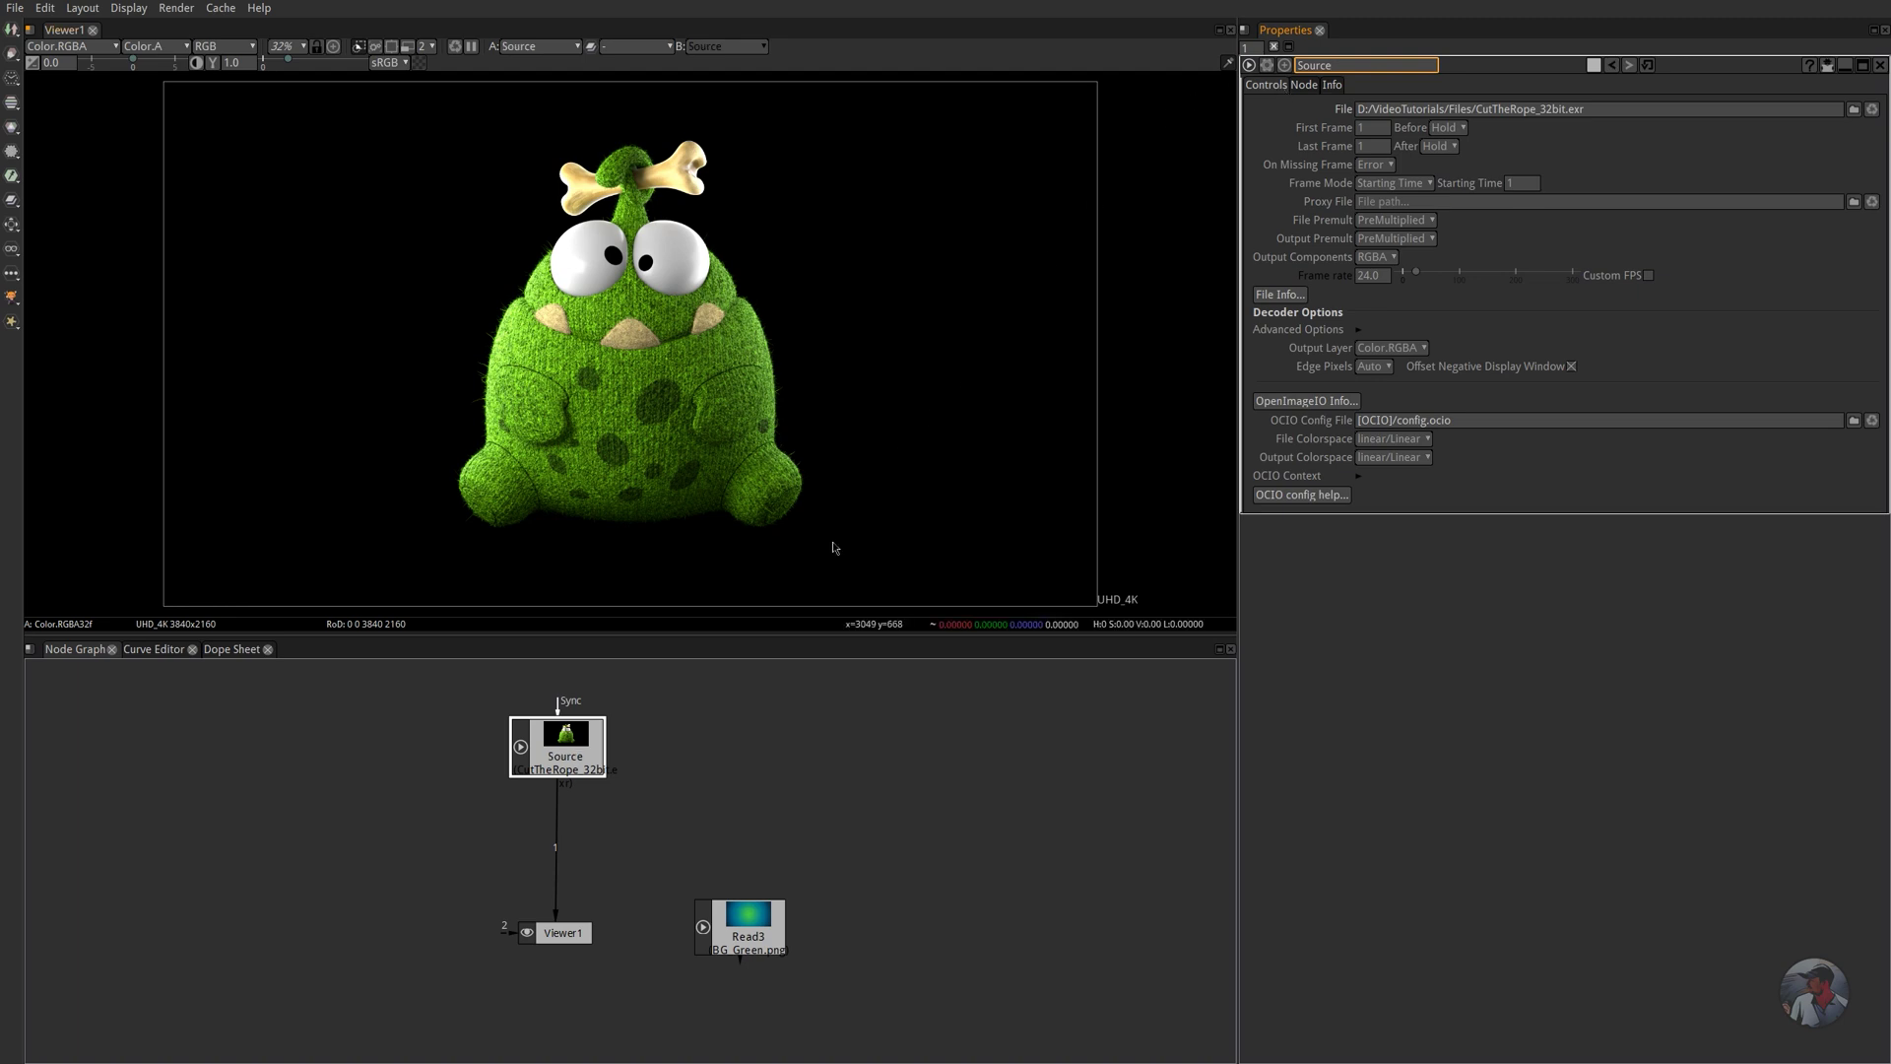
- Add an Add math node after Source, place it beside Source, and rearrange Viewer1 beneath it with the BG_Green.png node further aside
{"action": "right_click", "coordinate": [661, 746]}
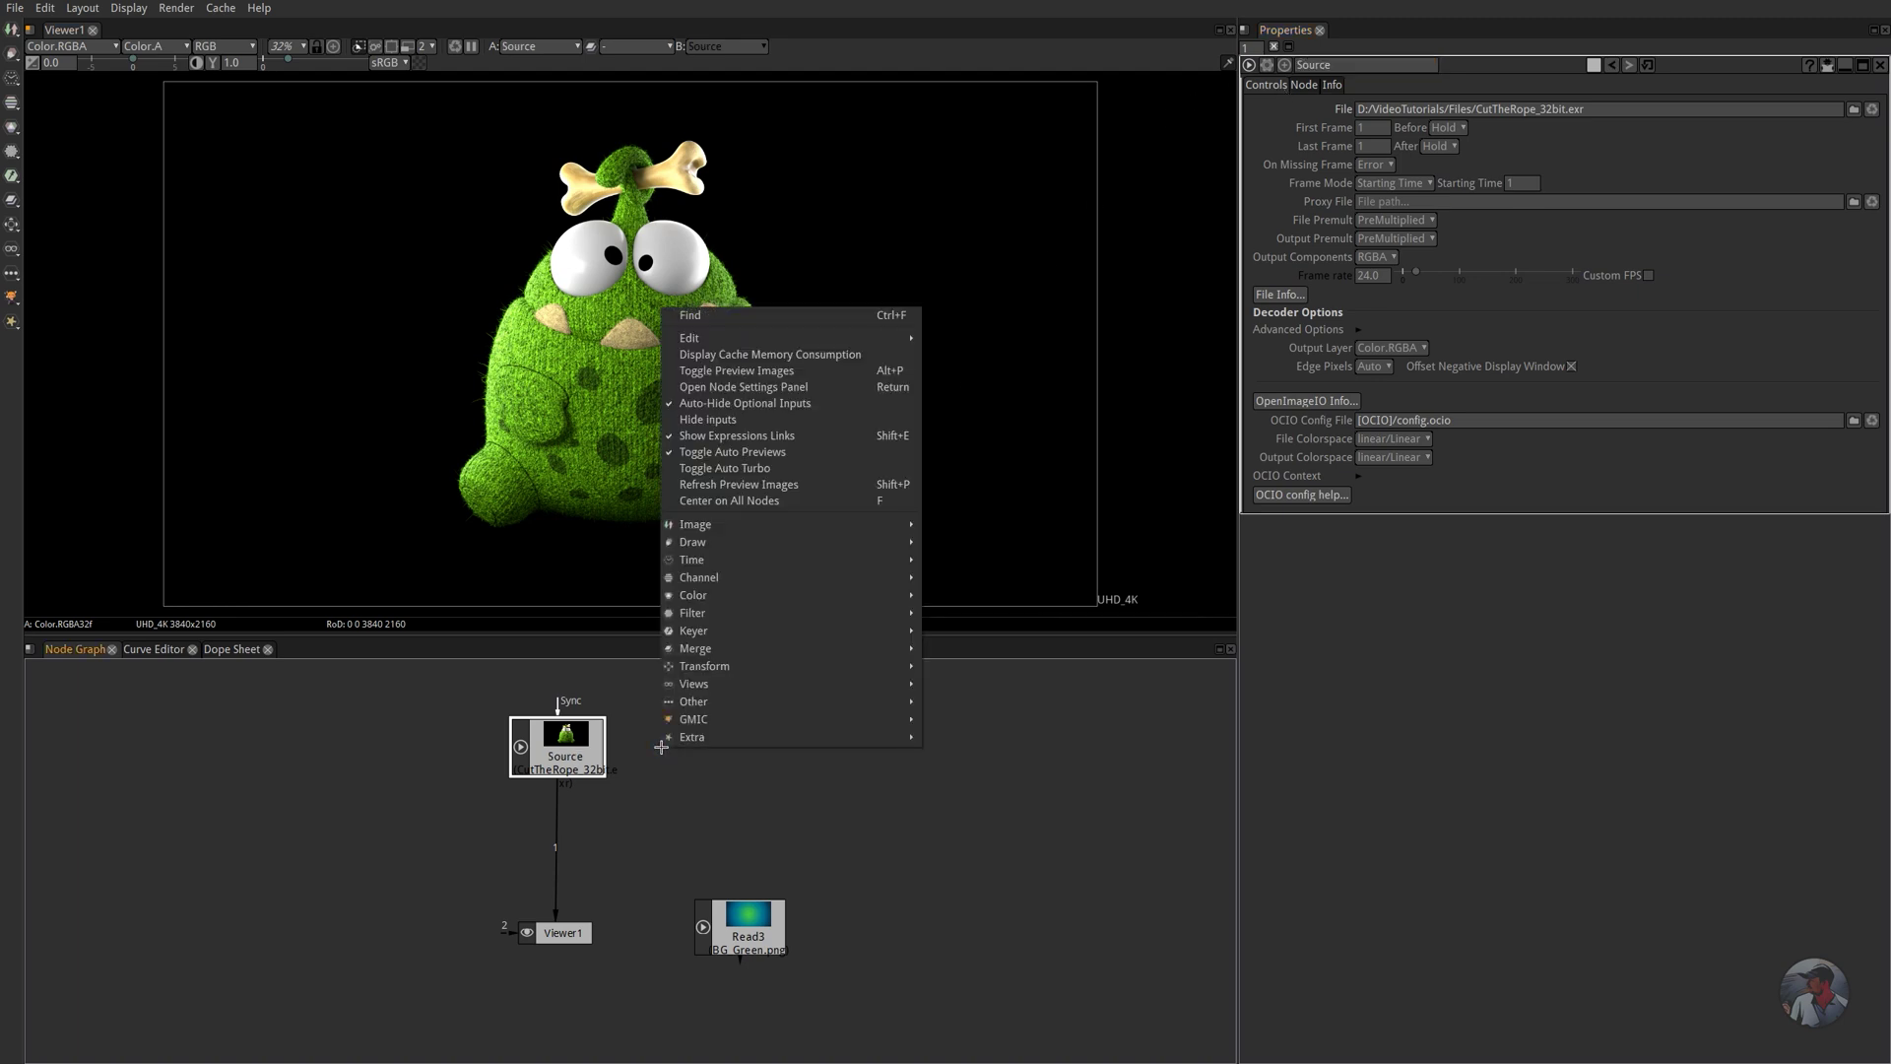
{"action": "mouse_move", "coordinate": [867, 577]}
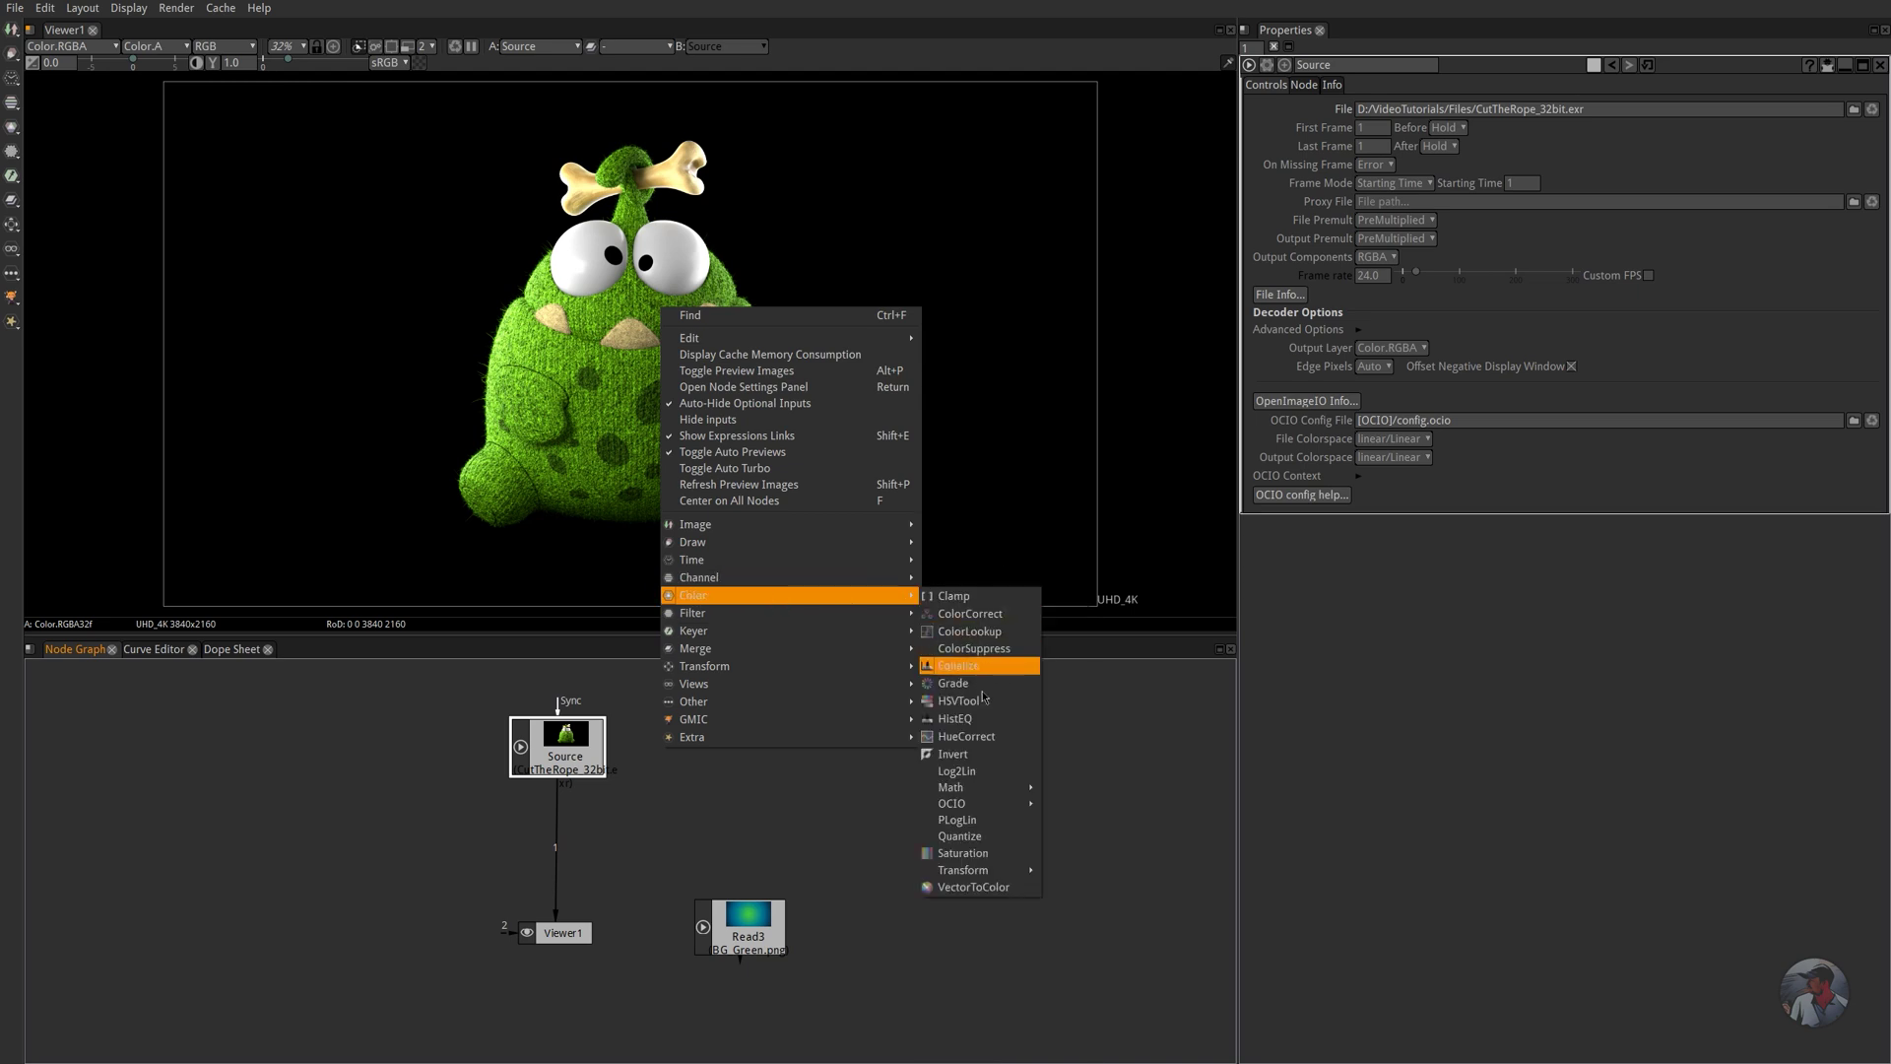
{"action": "mouse_move", "coordinate": [981, 787]}
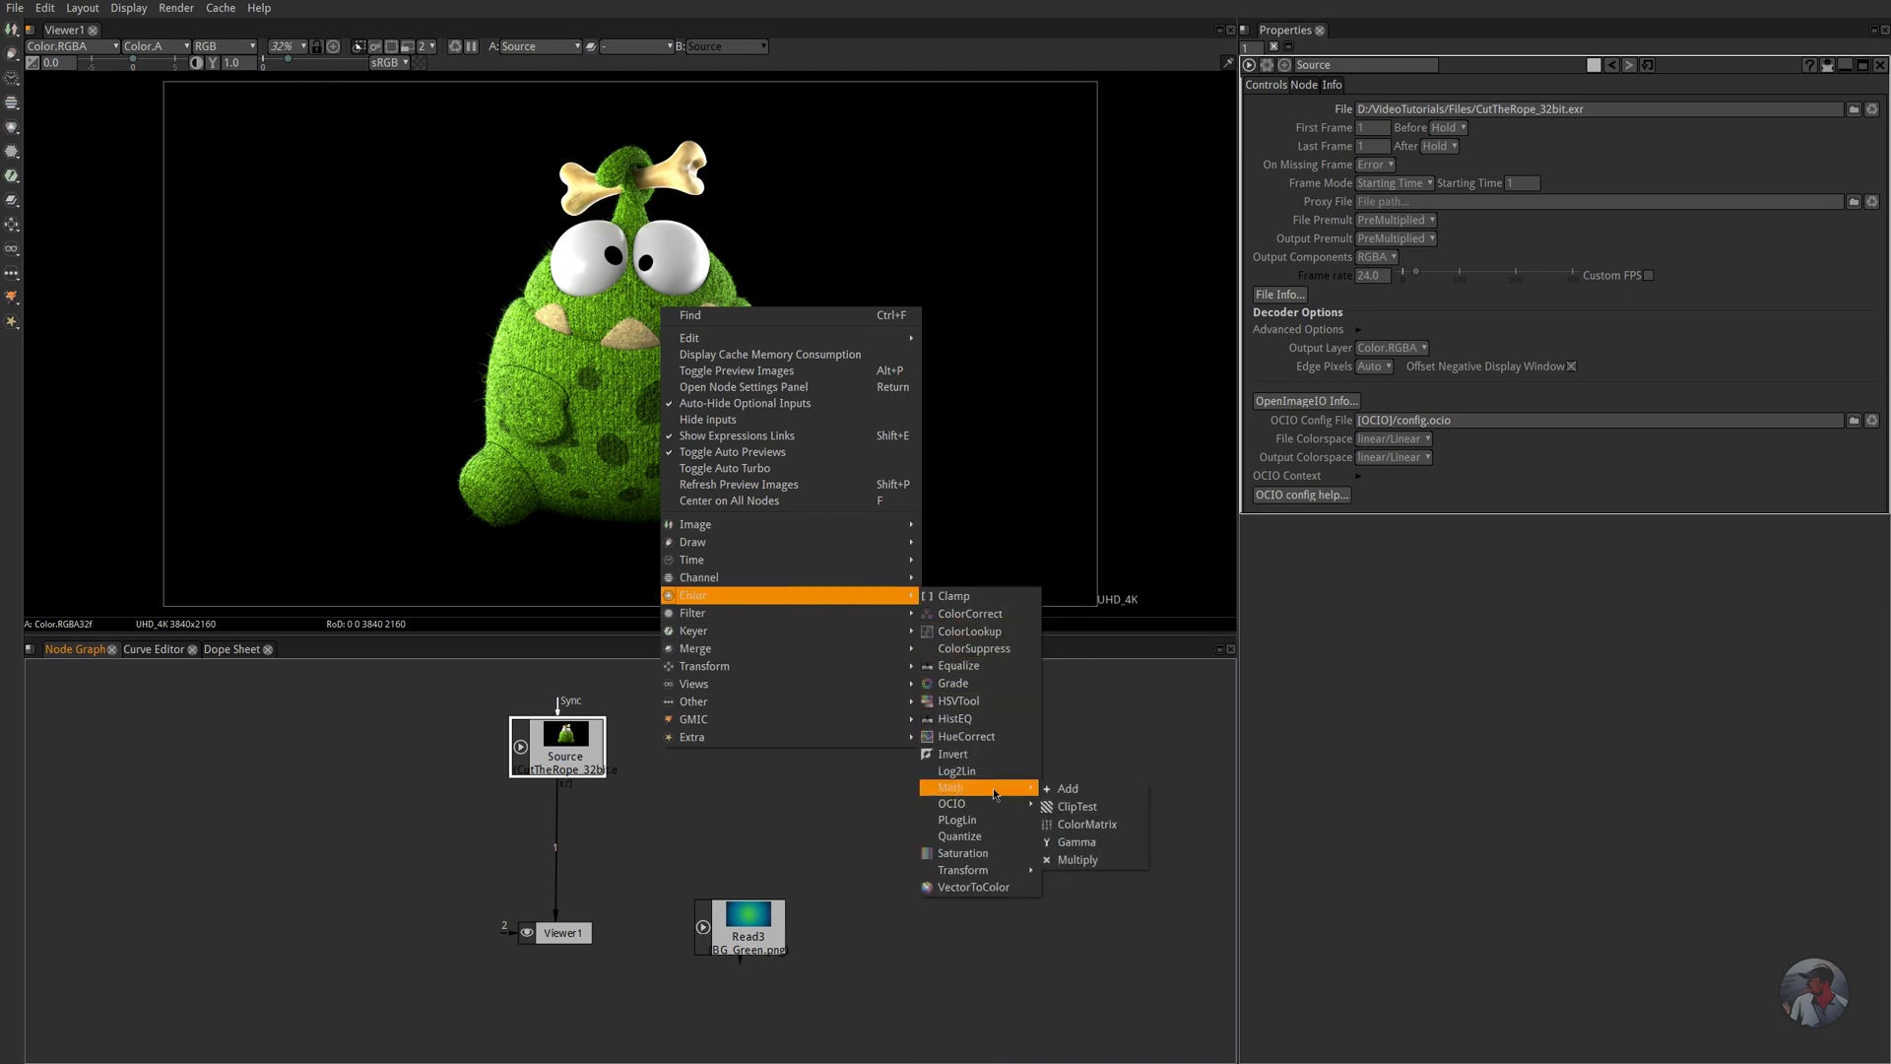
{"action": "left_click", "coordinate": [1074, 790]}
{"action": "left_click_drag", "start_coordinate": [563, 809], "coordinate": [737, 752]}
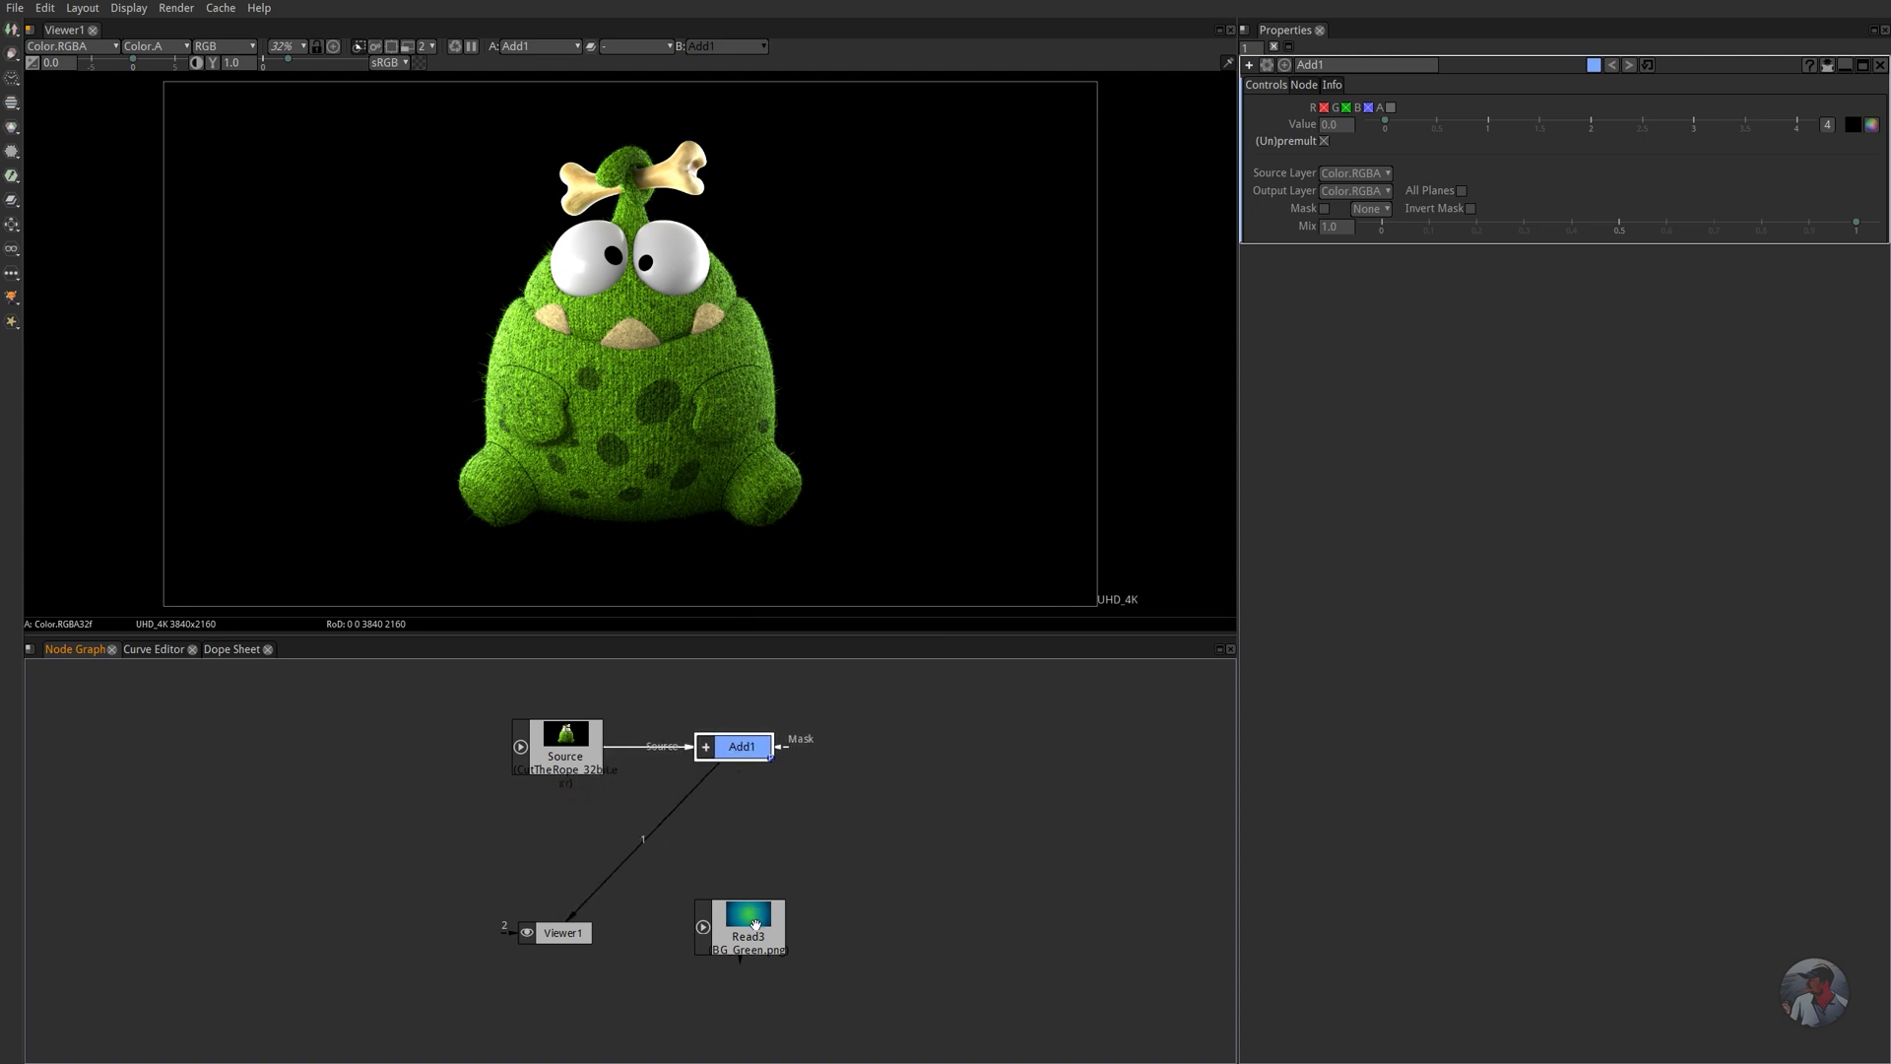
{"action": "left_click_drag", "start_coordinate": [760, 928], "coordinate": [926, 1027]}
{"action": "left_click_drag", "start_coordinate": [569, 932], "coordinate": [740, 995]}
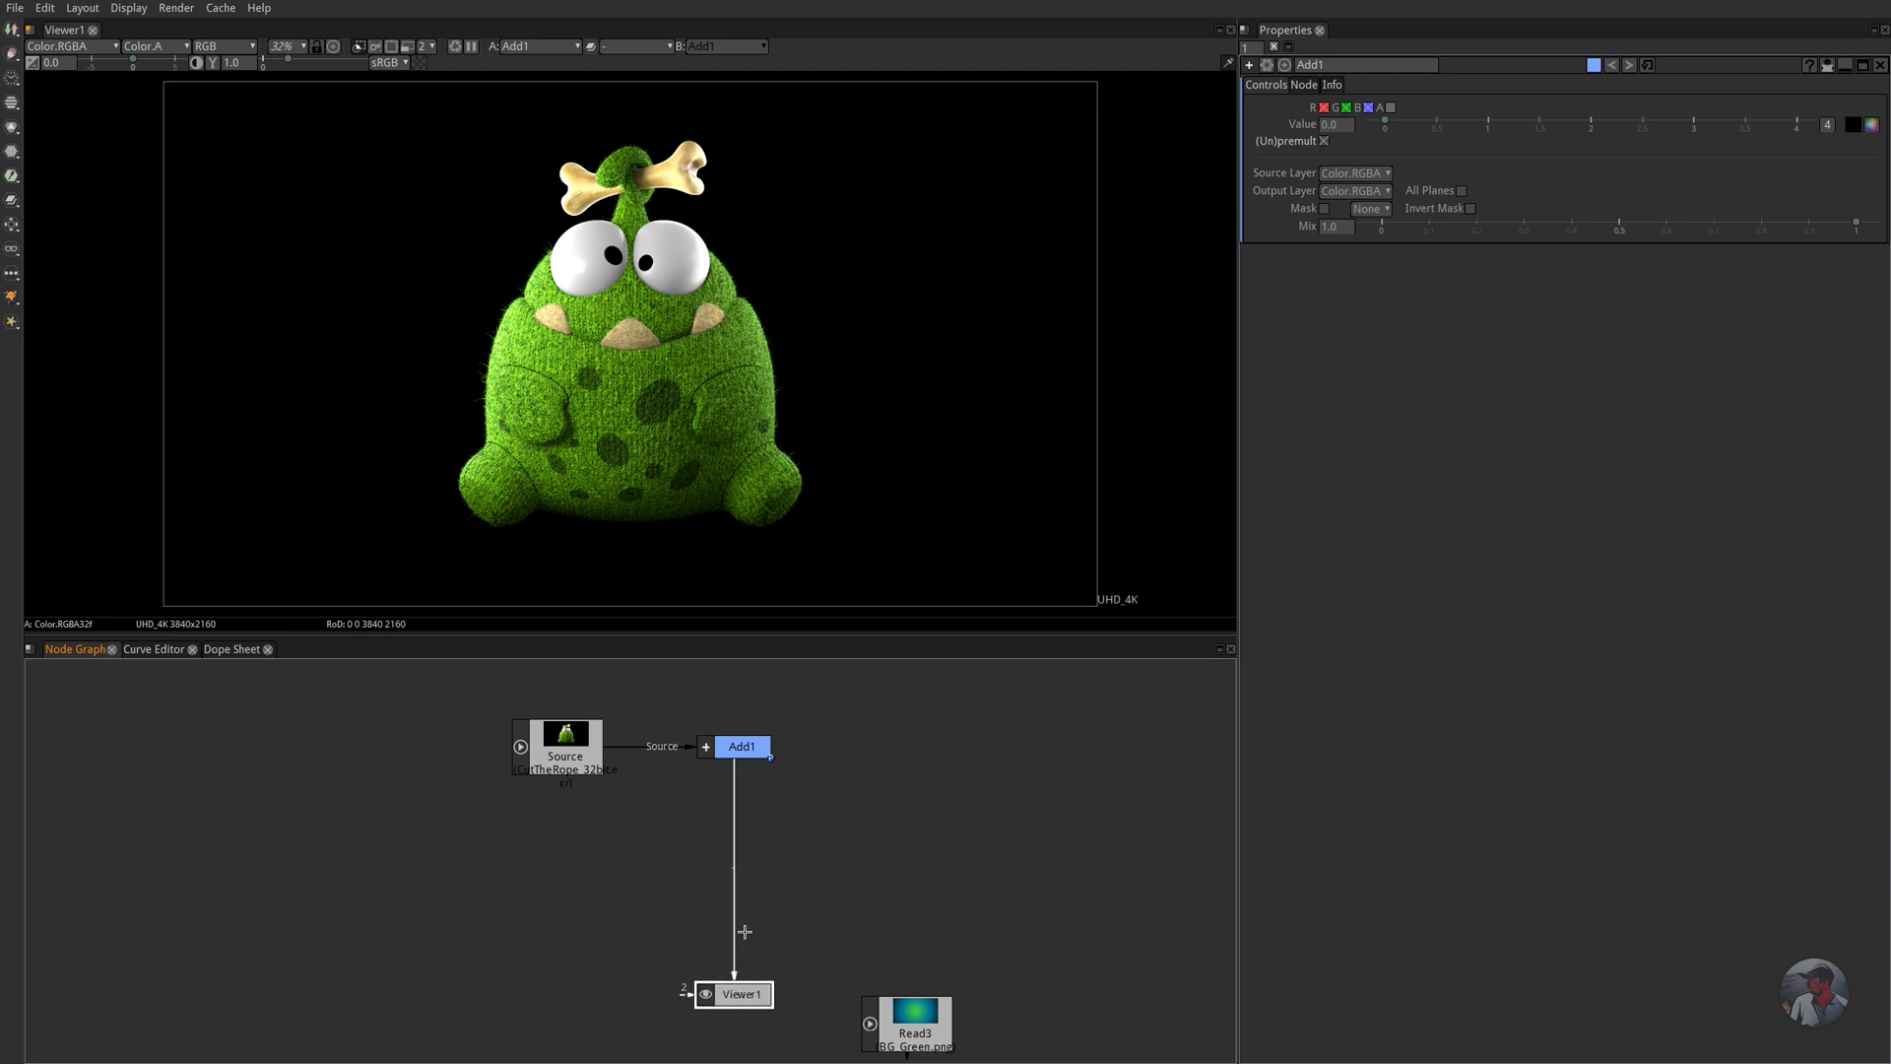
- Rename the Add node Tone and set its value to 1
{"action": "left_click", "coordinate": [750, 750]}
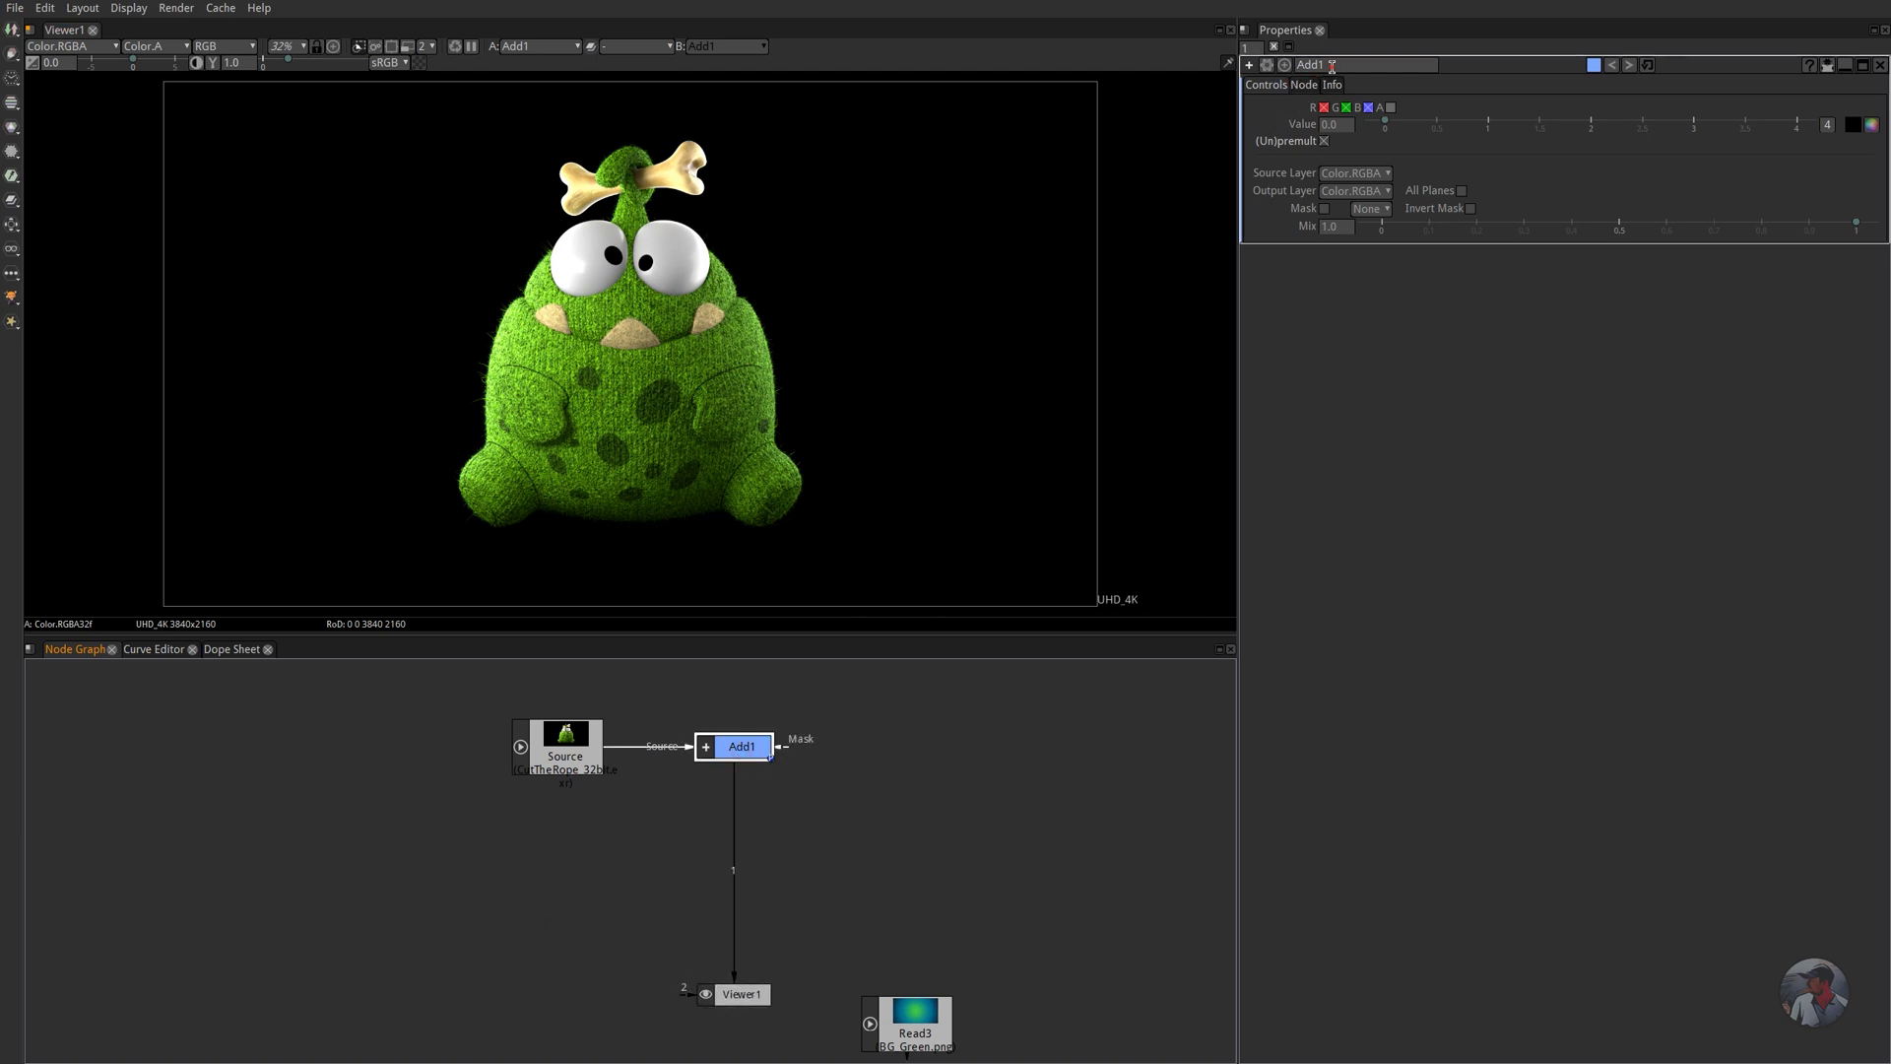
{"action": "type", "text": "Tone"}
{"action": "key", "text": "Return"}
{"action": "left_click", "coordinate": [1336, 124]}
{"action": "type", "text": "1"}
{"action": "key", "text": "Return"}
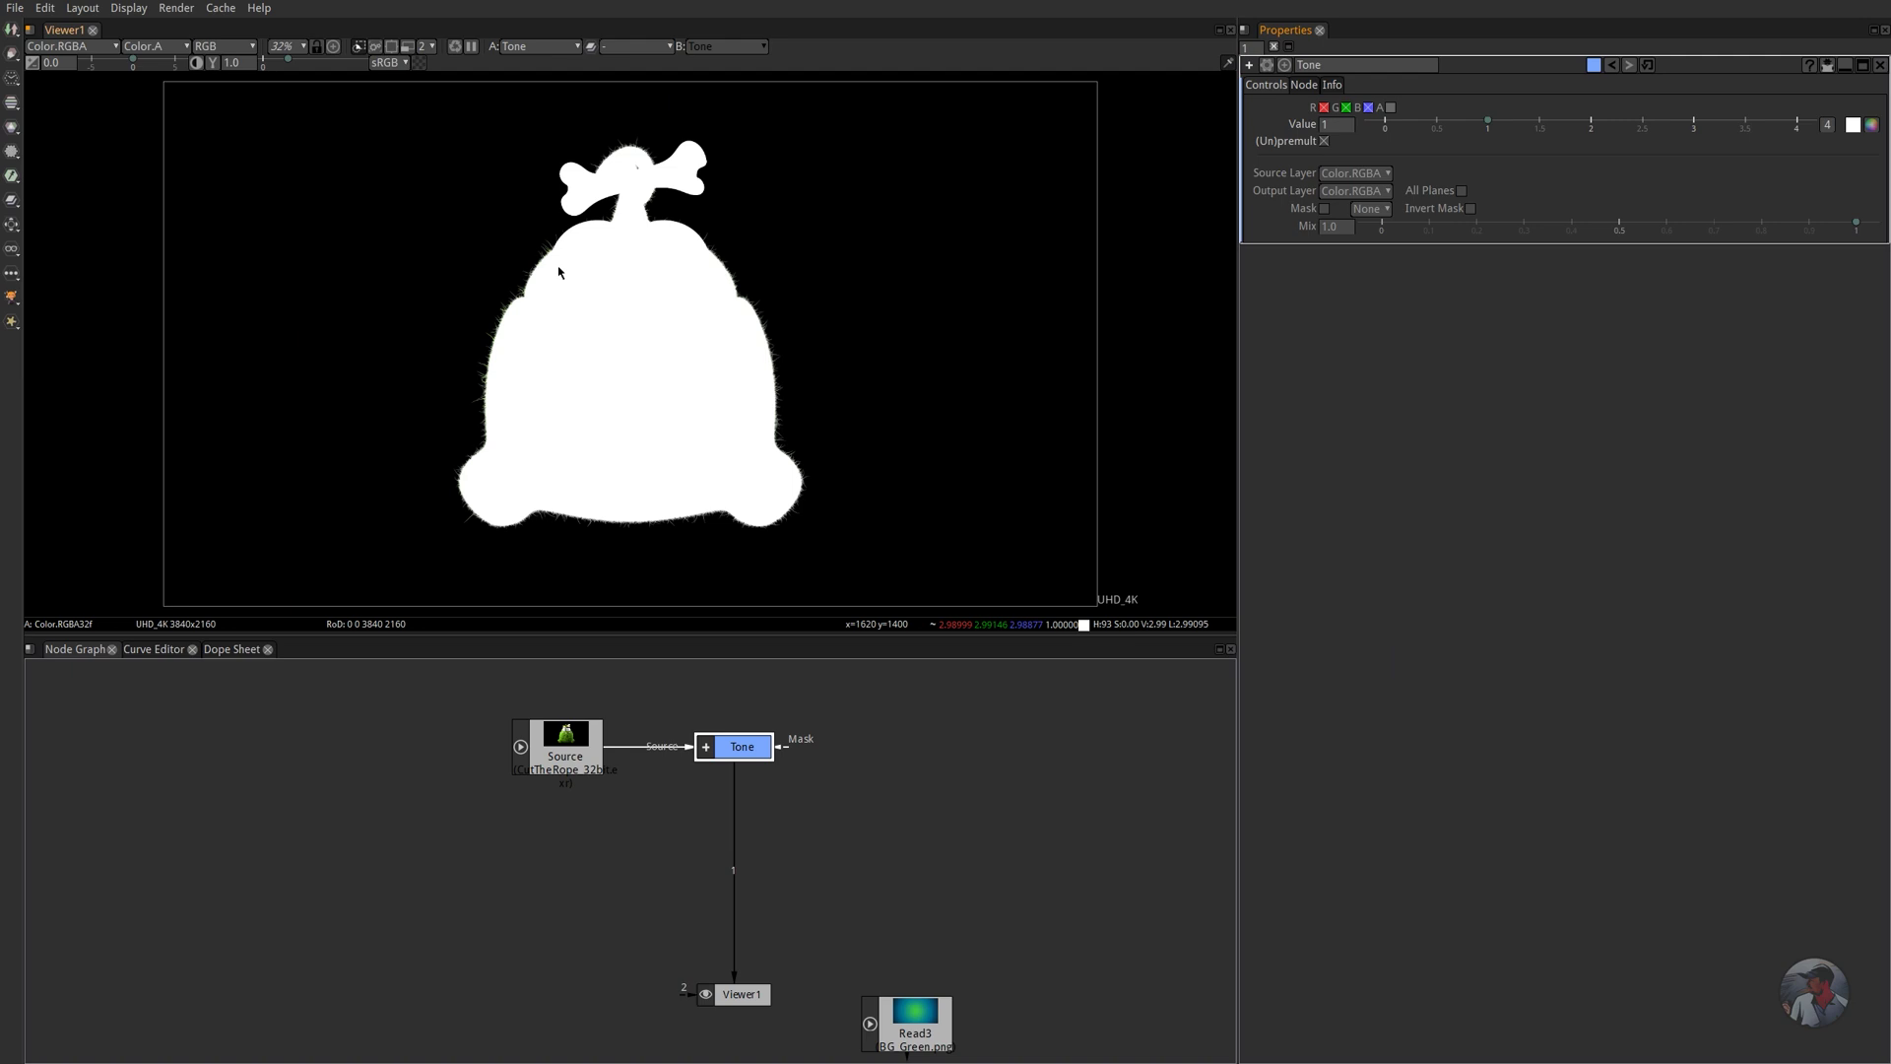
- Add a Merge node and insert it into the connection between Tone and Viewer1
{"action": "left_click", "coordinate": [681, 838]}
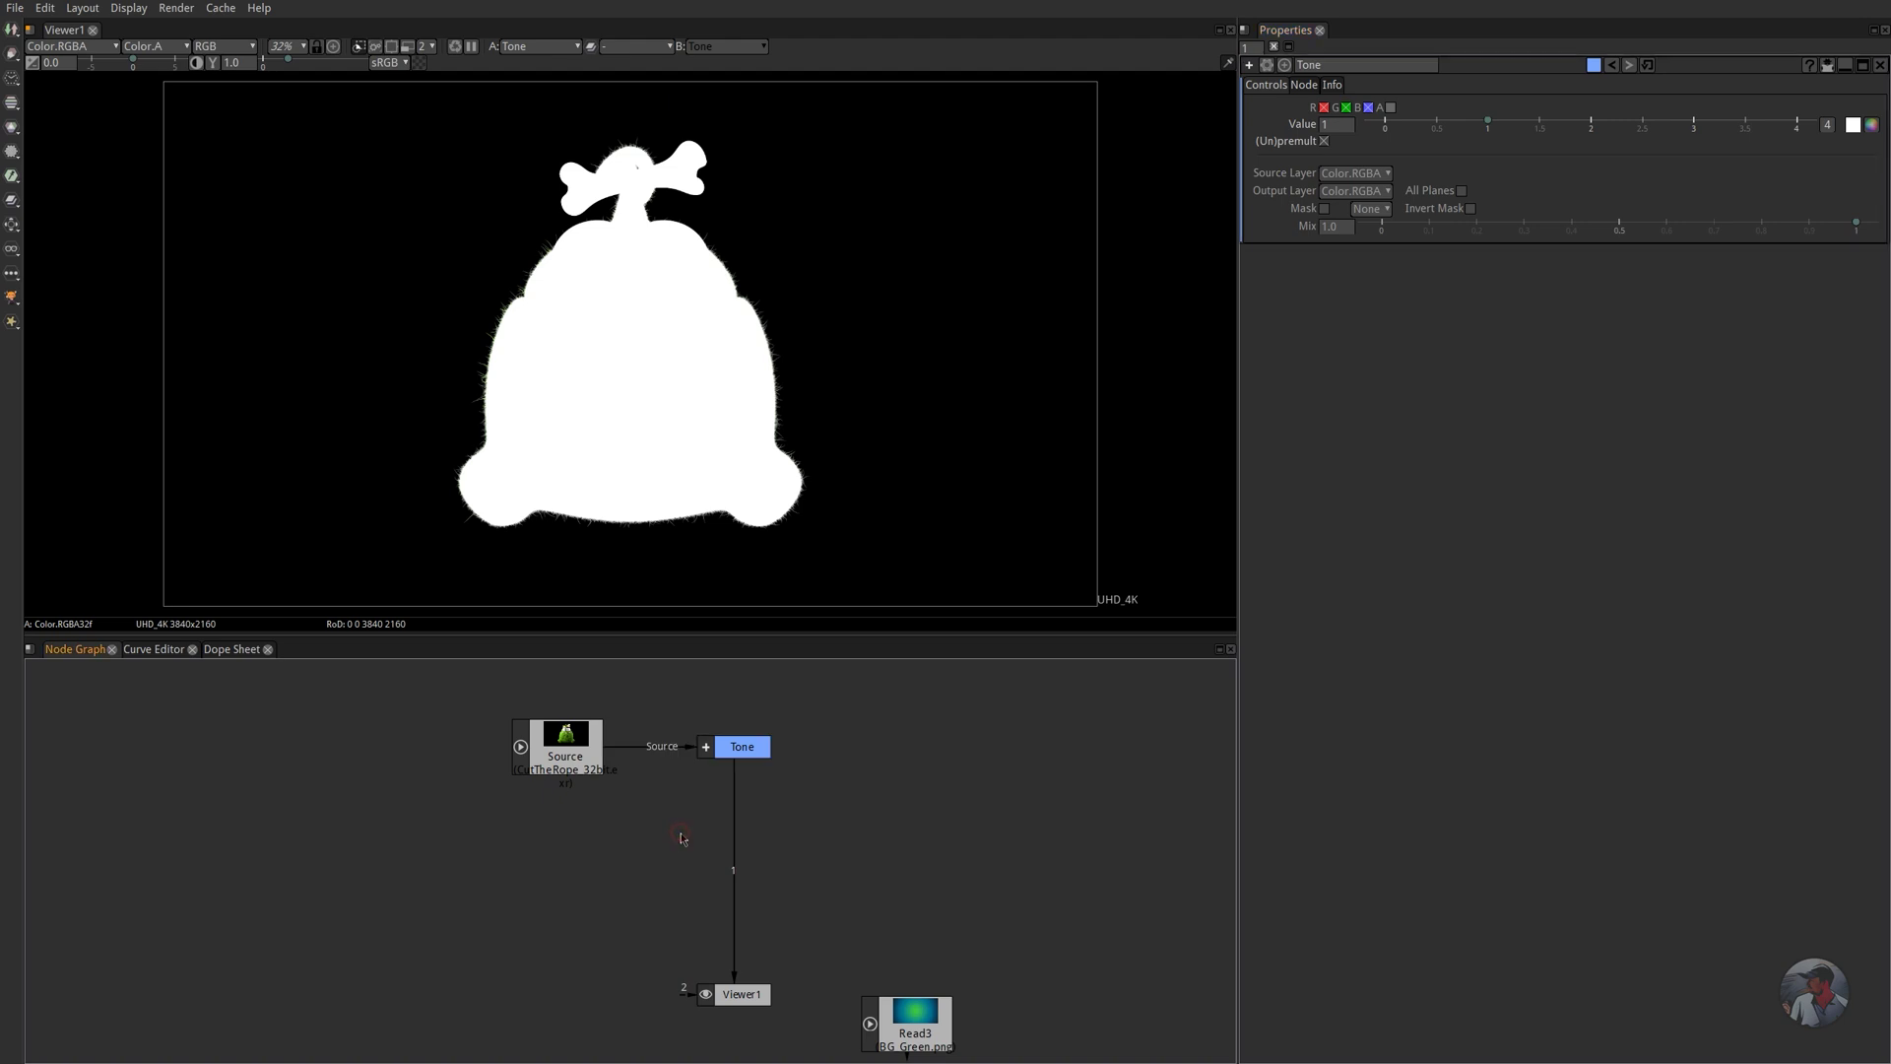
{"action": "right_click", "coordinate": [681, 838]}
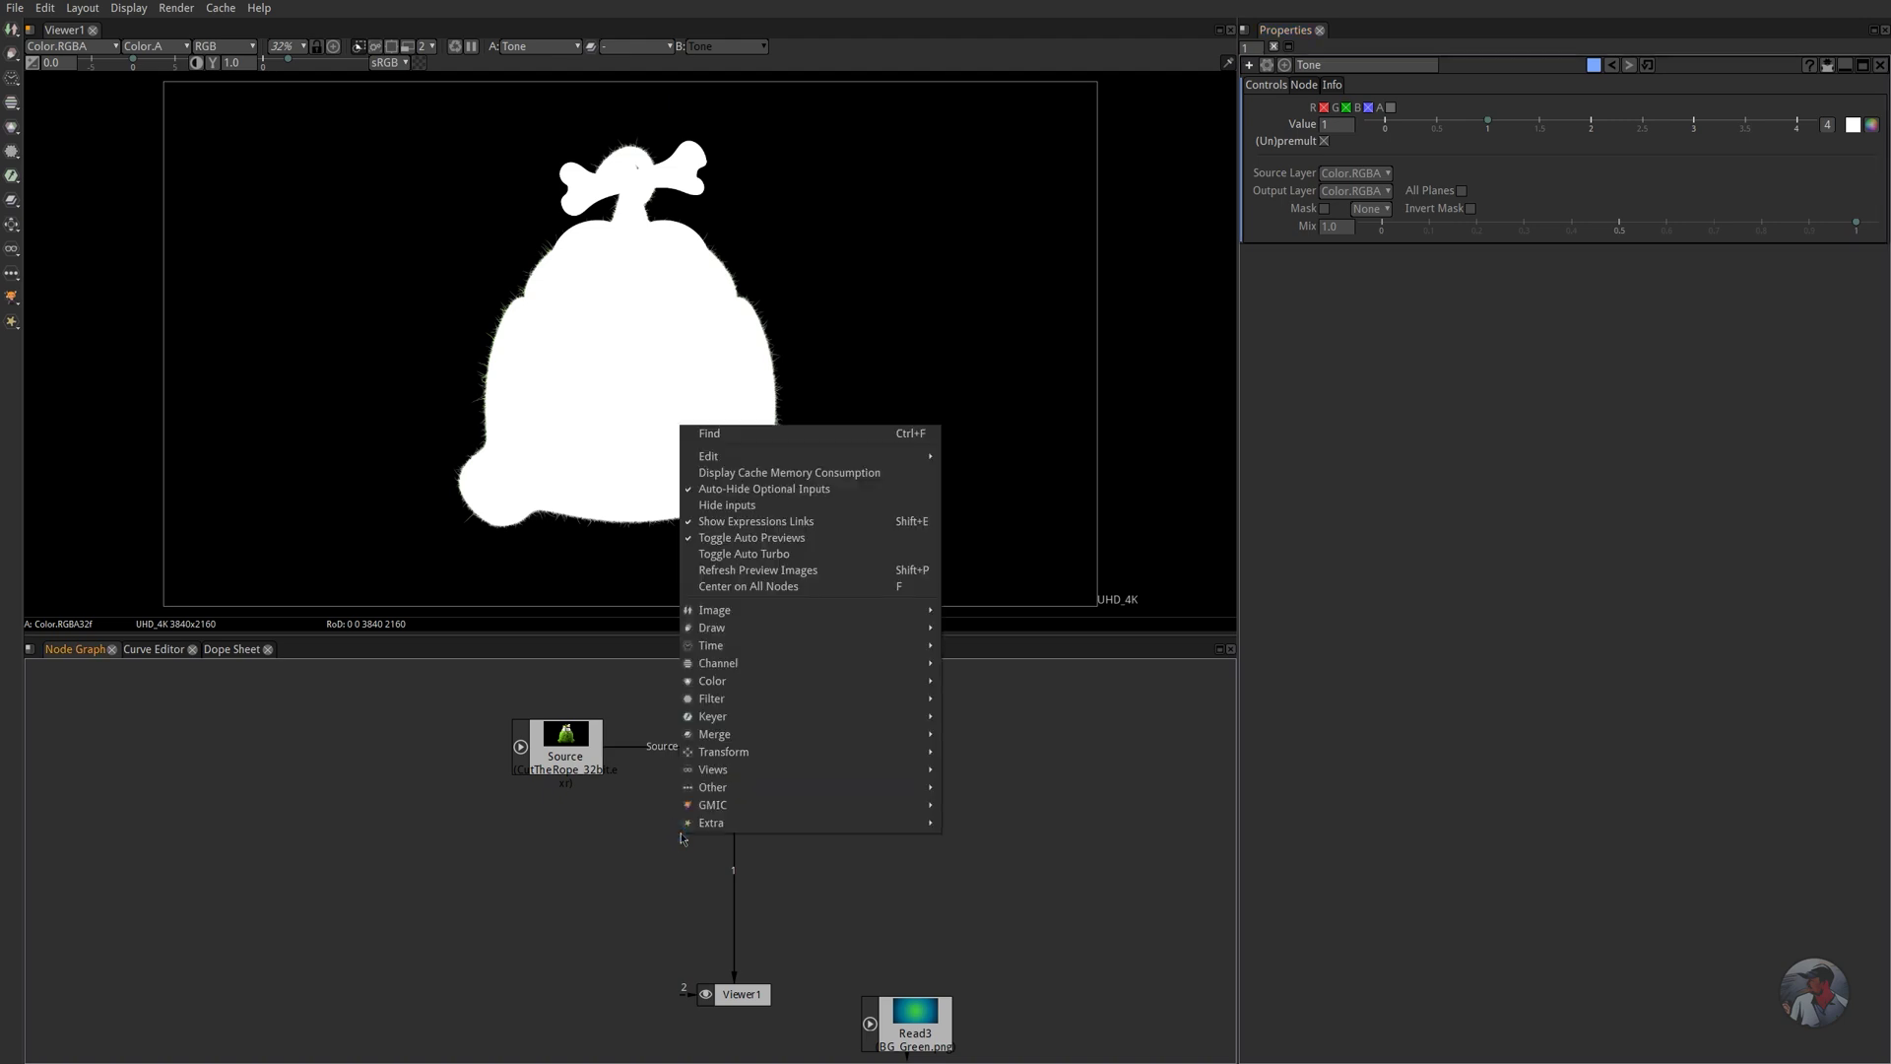
{"action": "mouse_move", "coordinate": [808, 736]}
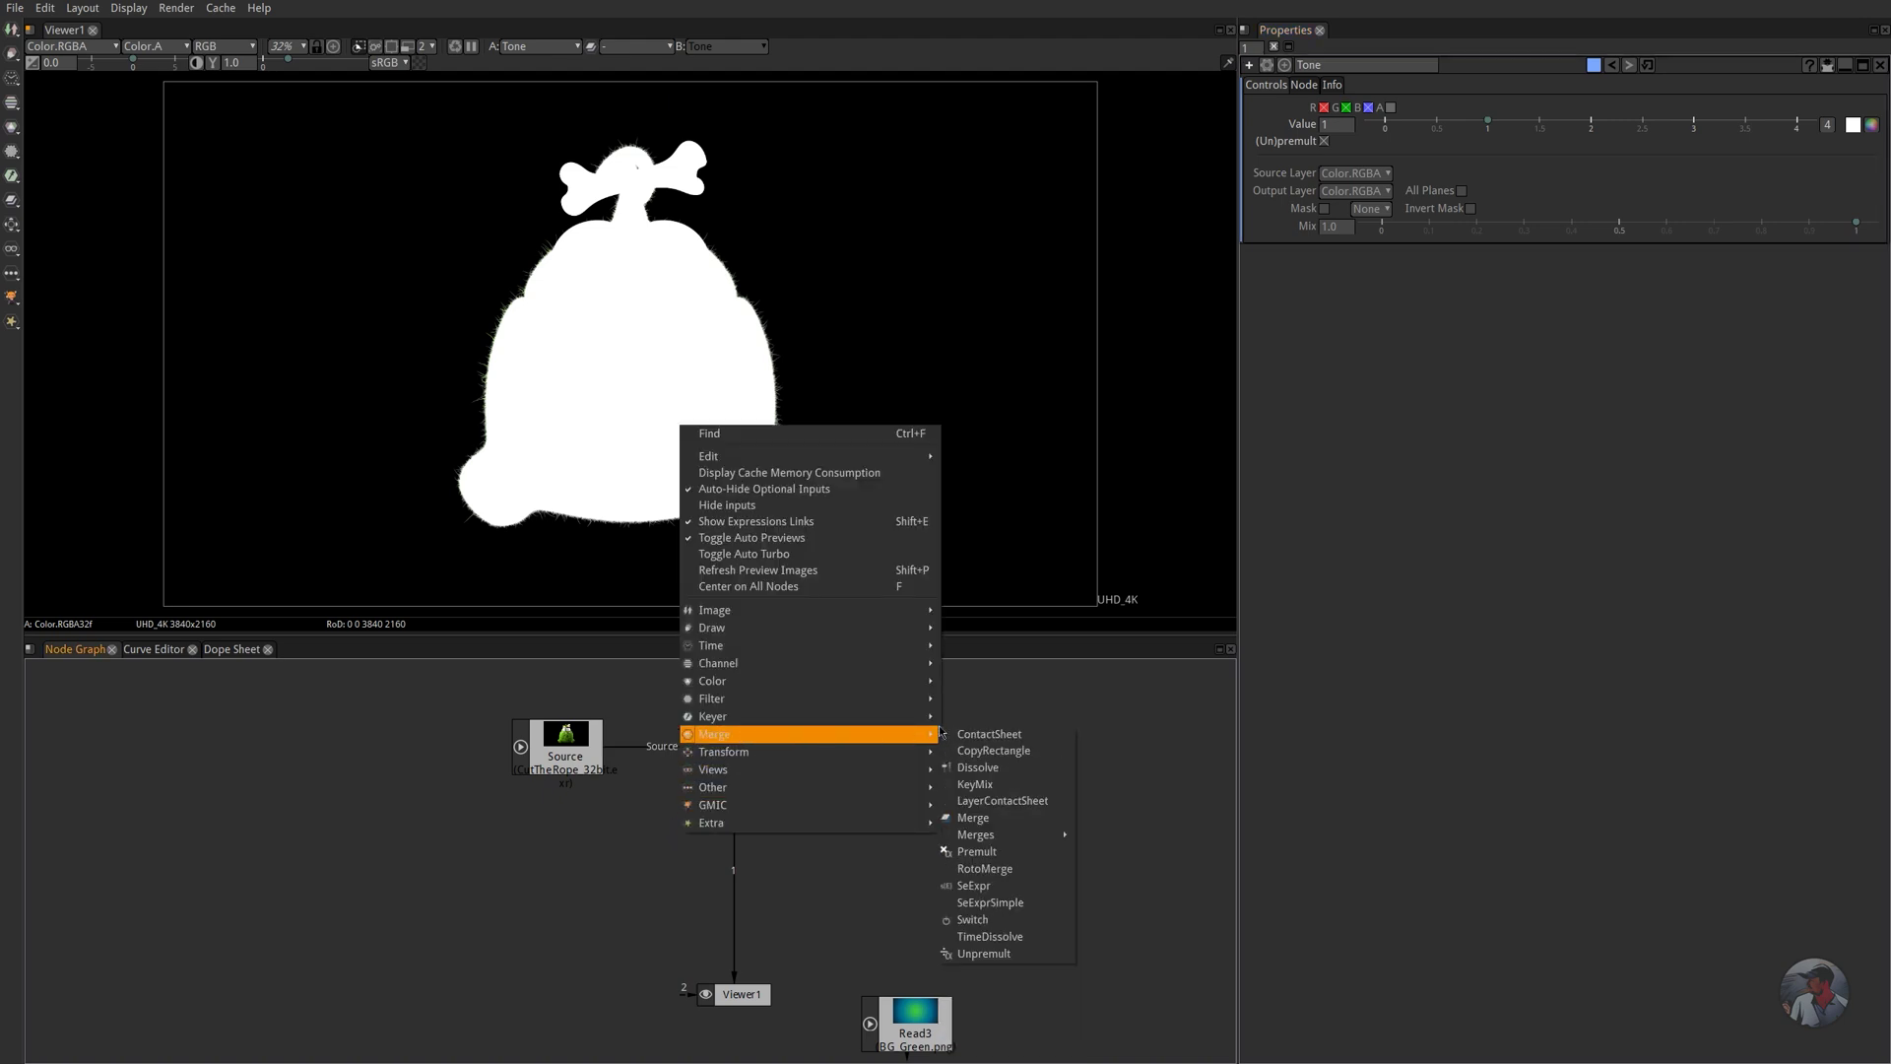
{"action": "left_click", "coordinate": [988, 817]}
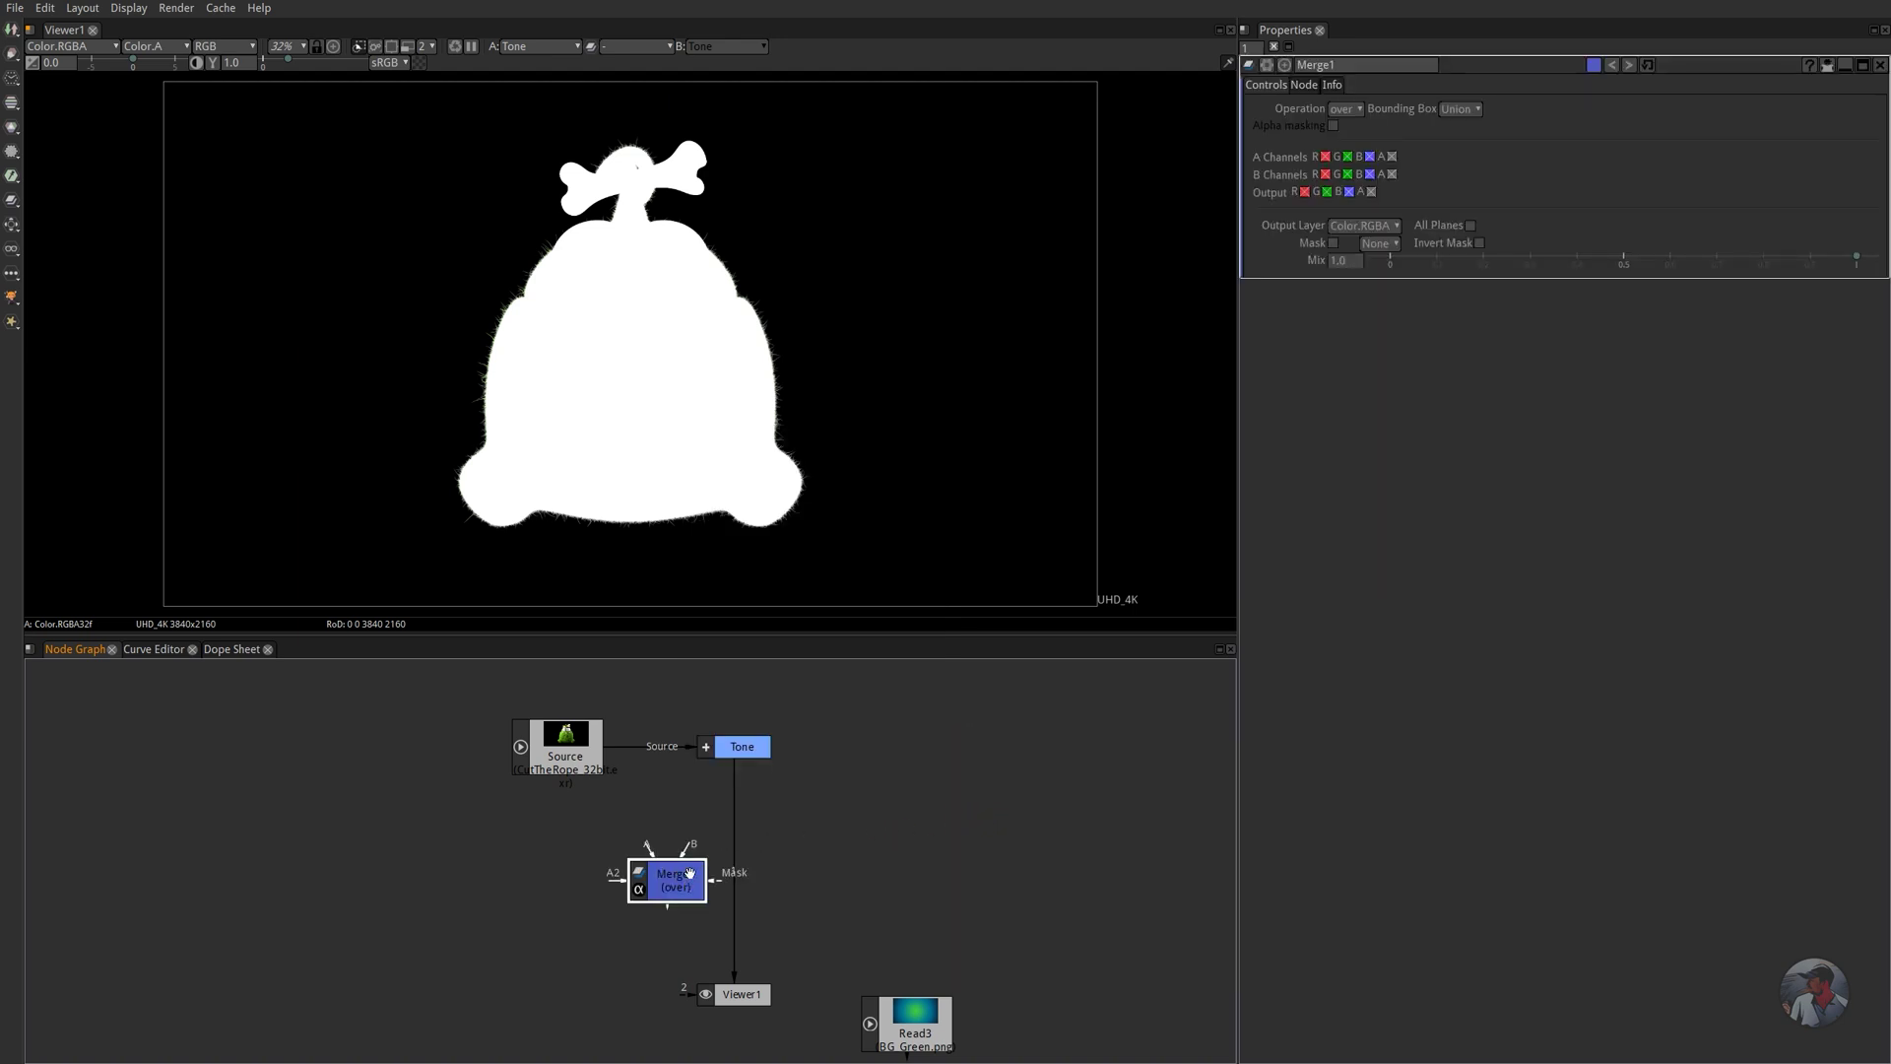
{"action": "left_click_drag", "start_coordinate": [690, 873], "coordinate": [745, 874]}
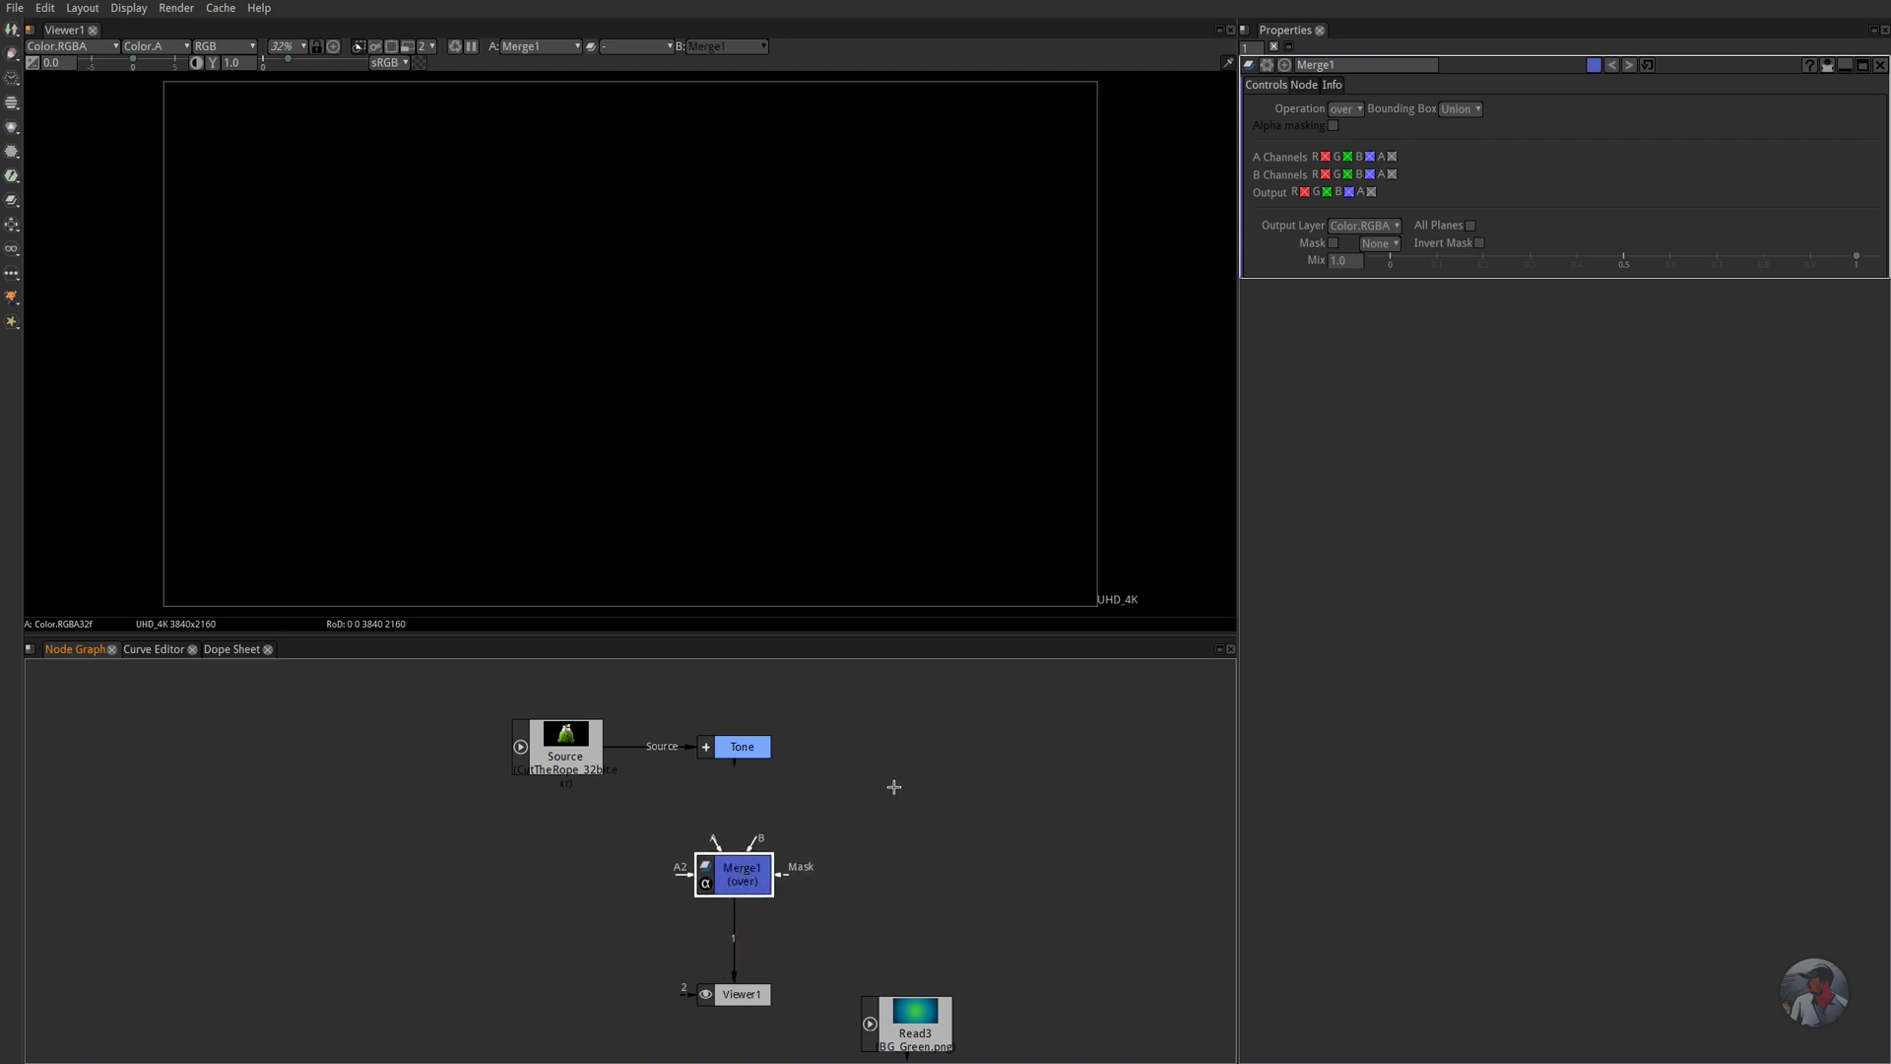
- Set the Merge node's operation to divide and rename the node Final
{"action": "left_click", "coordinate": [1346, 110]}
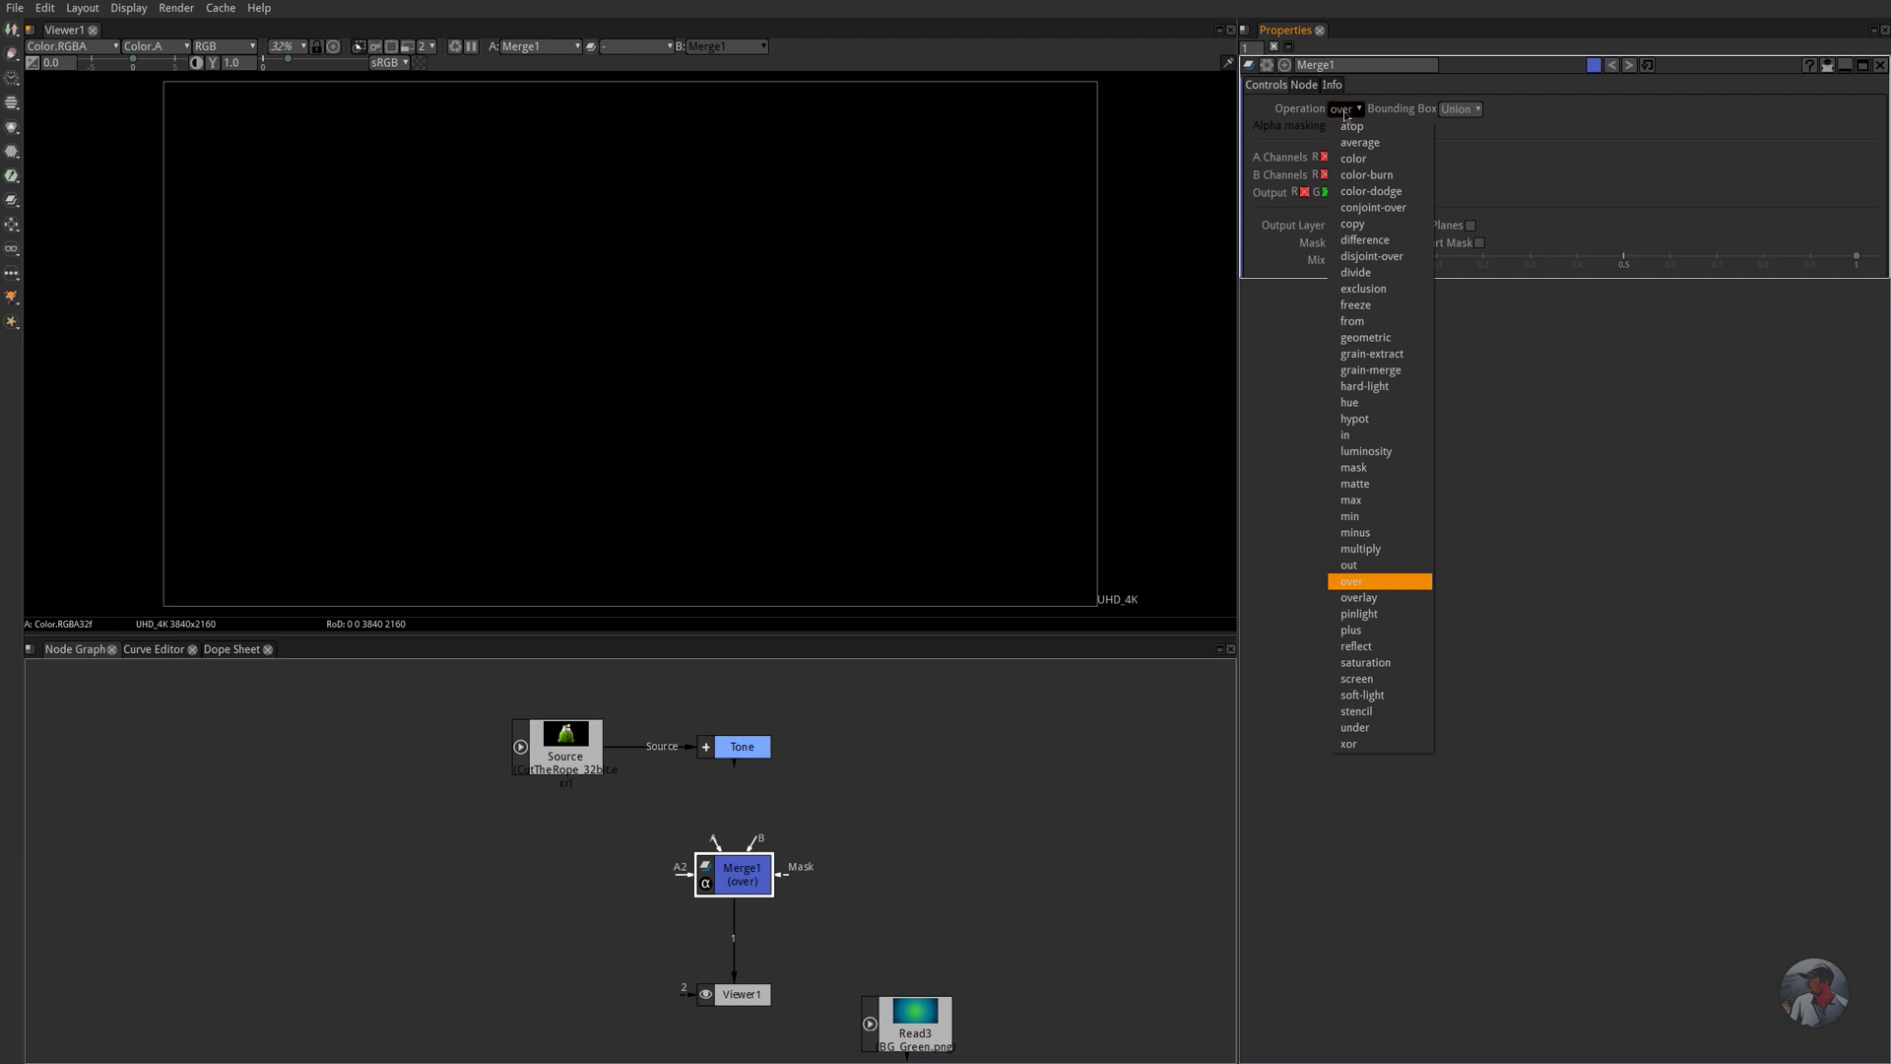
{"action": "left_click", "coordinate": [1362, 274]}
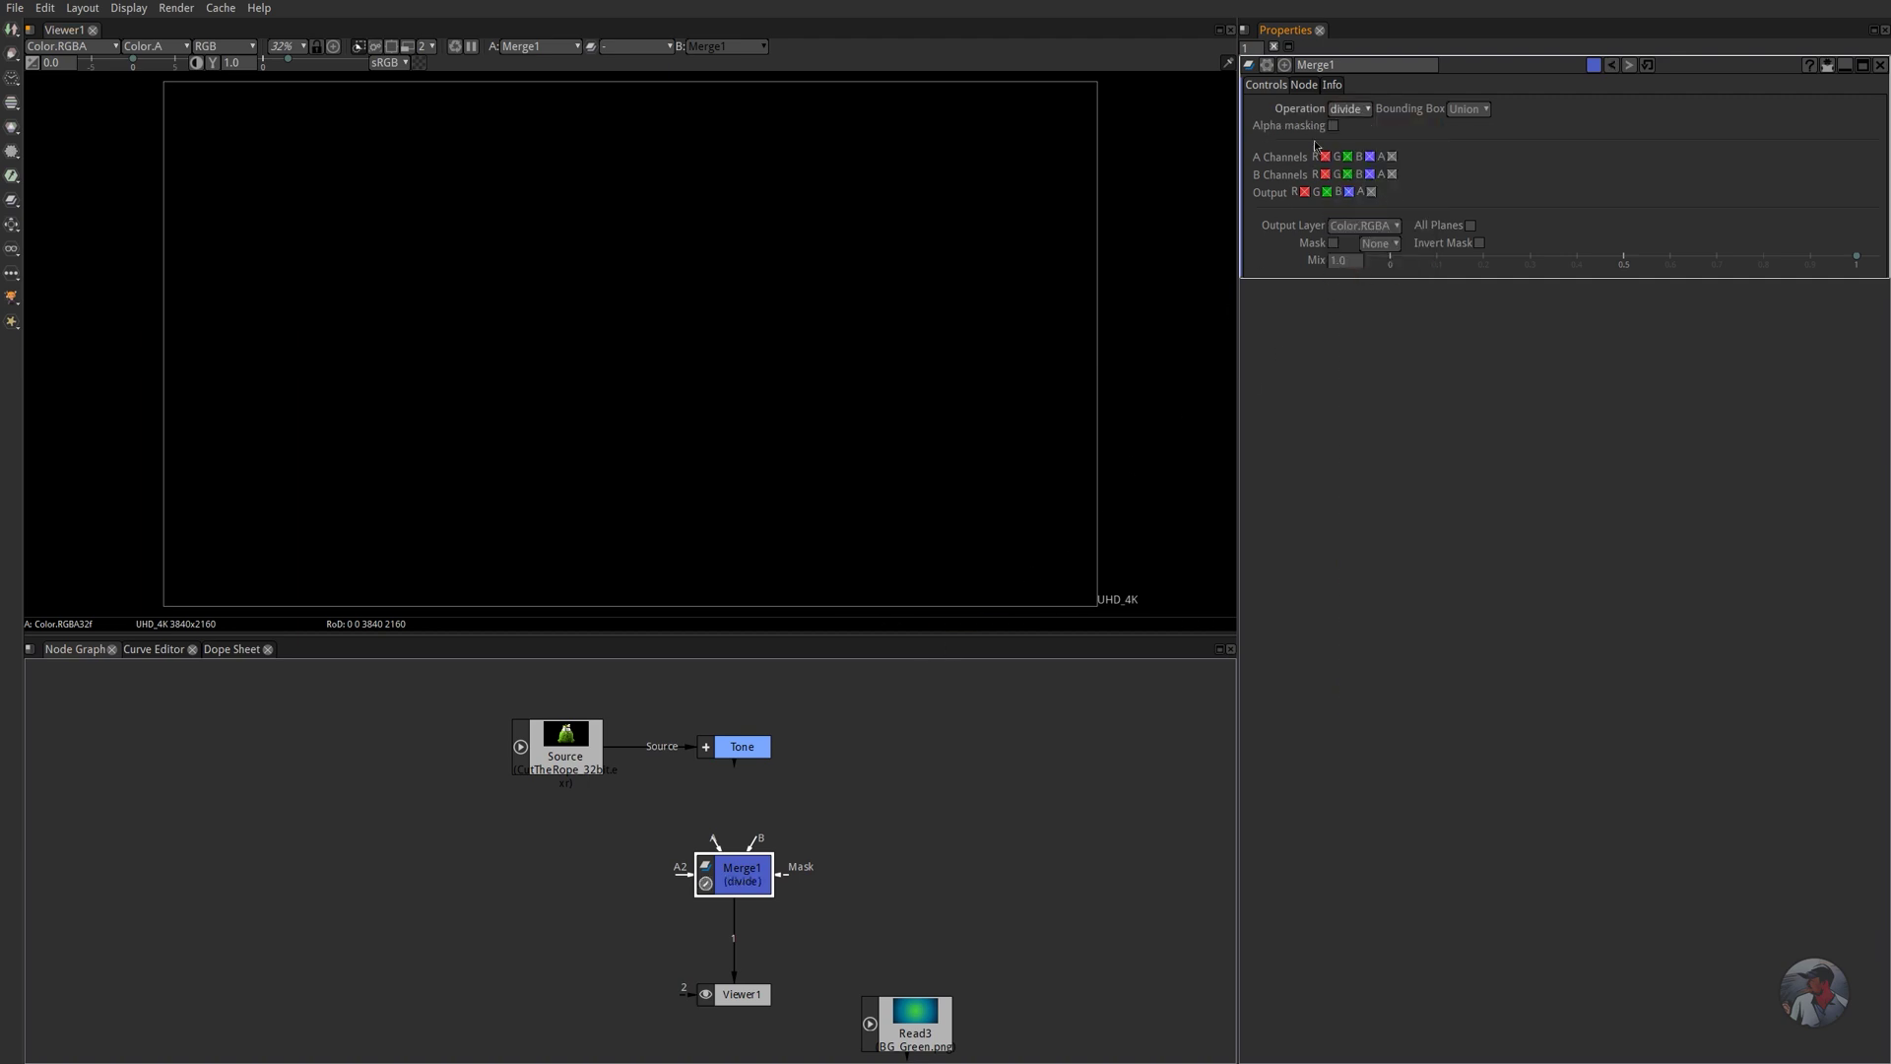
{"action": "double_click", "coordinate": [1339, 64]}
{"action": "type", "text": "Final"}
{"action": "key", "text": "Return"}
- Connect the Final node's A input to Source and its B input to Tone, and inspect the character's head up close
{"action": "left_click_drag", "start_coordinate": [715, 841], "coordinate": [565, 749]}
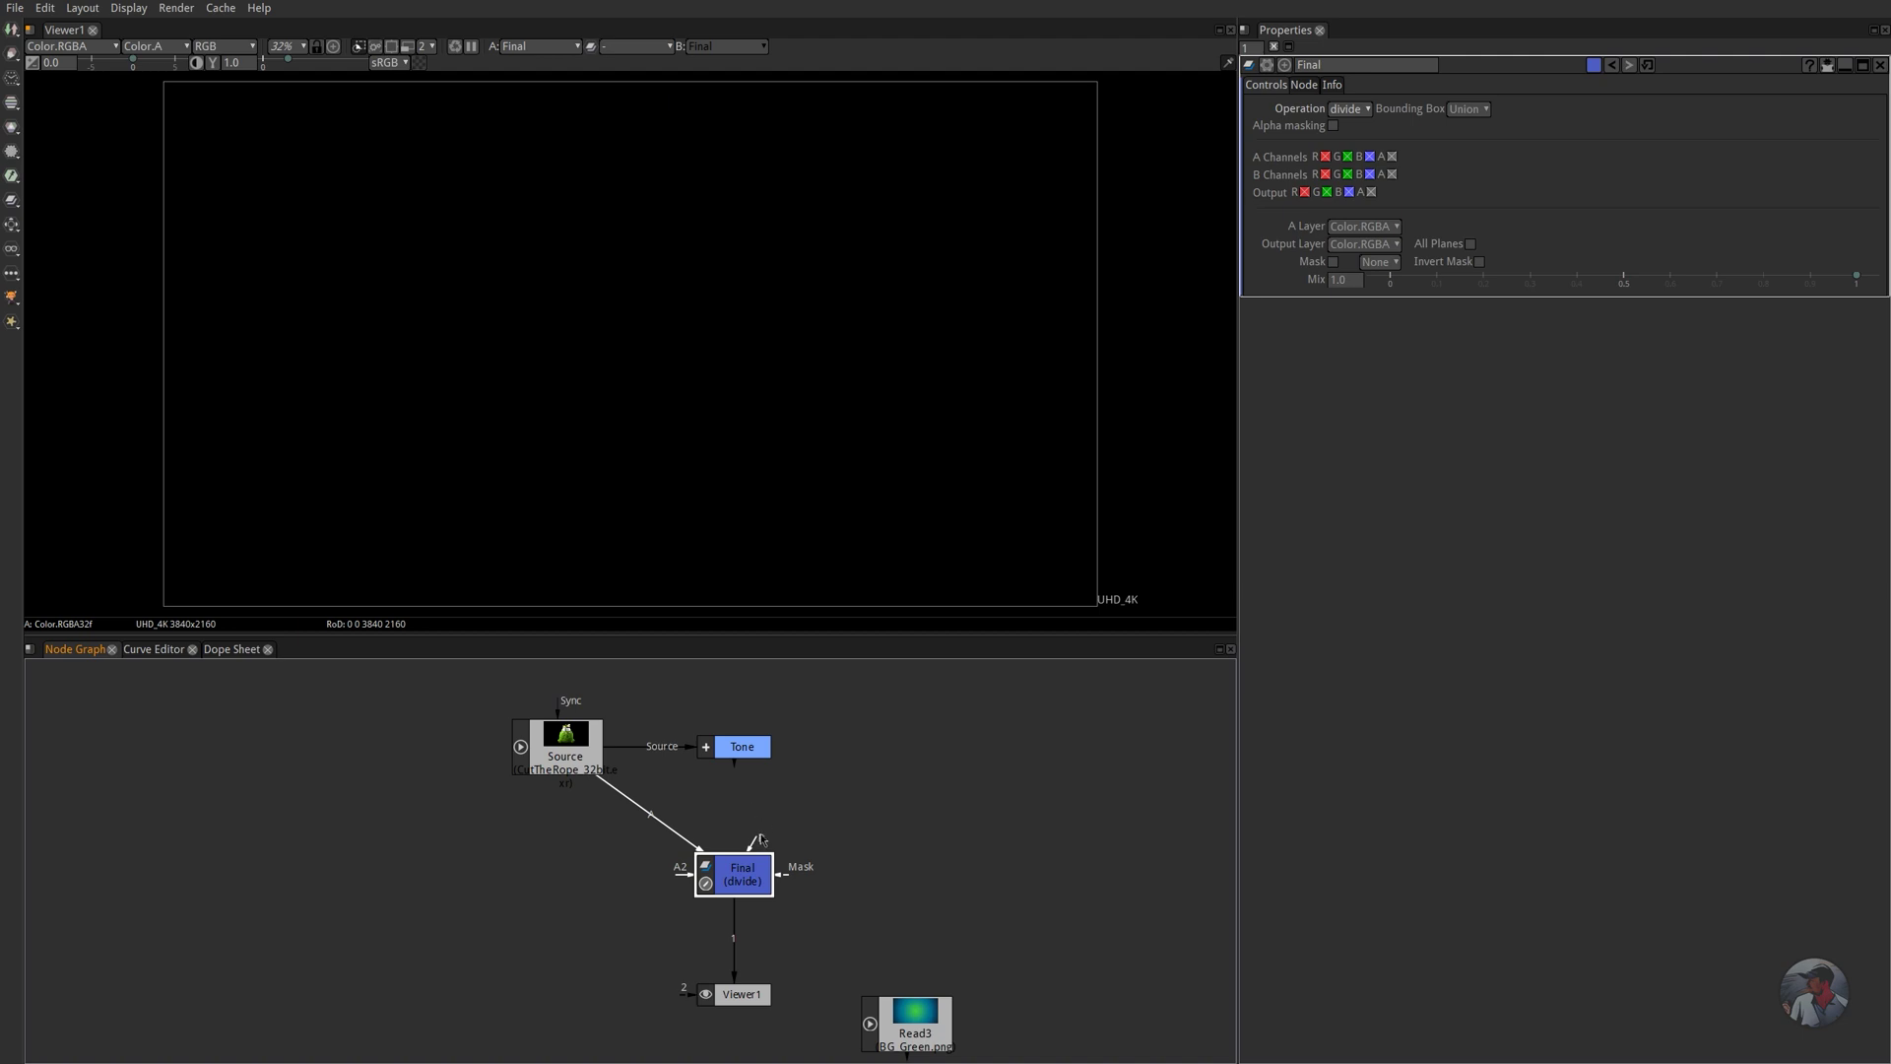
{"action": "left_click_drag", "start_coordinate": [760, 809], "coordinate": [744, 754]}
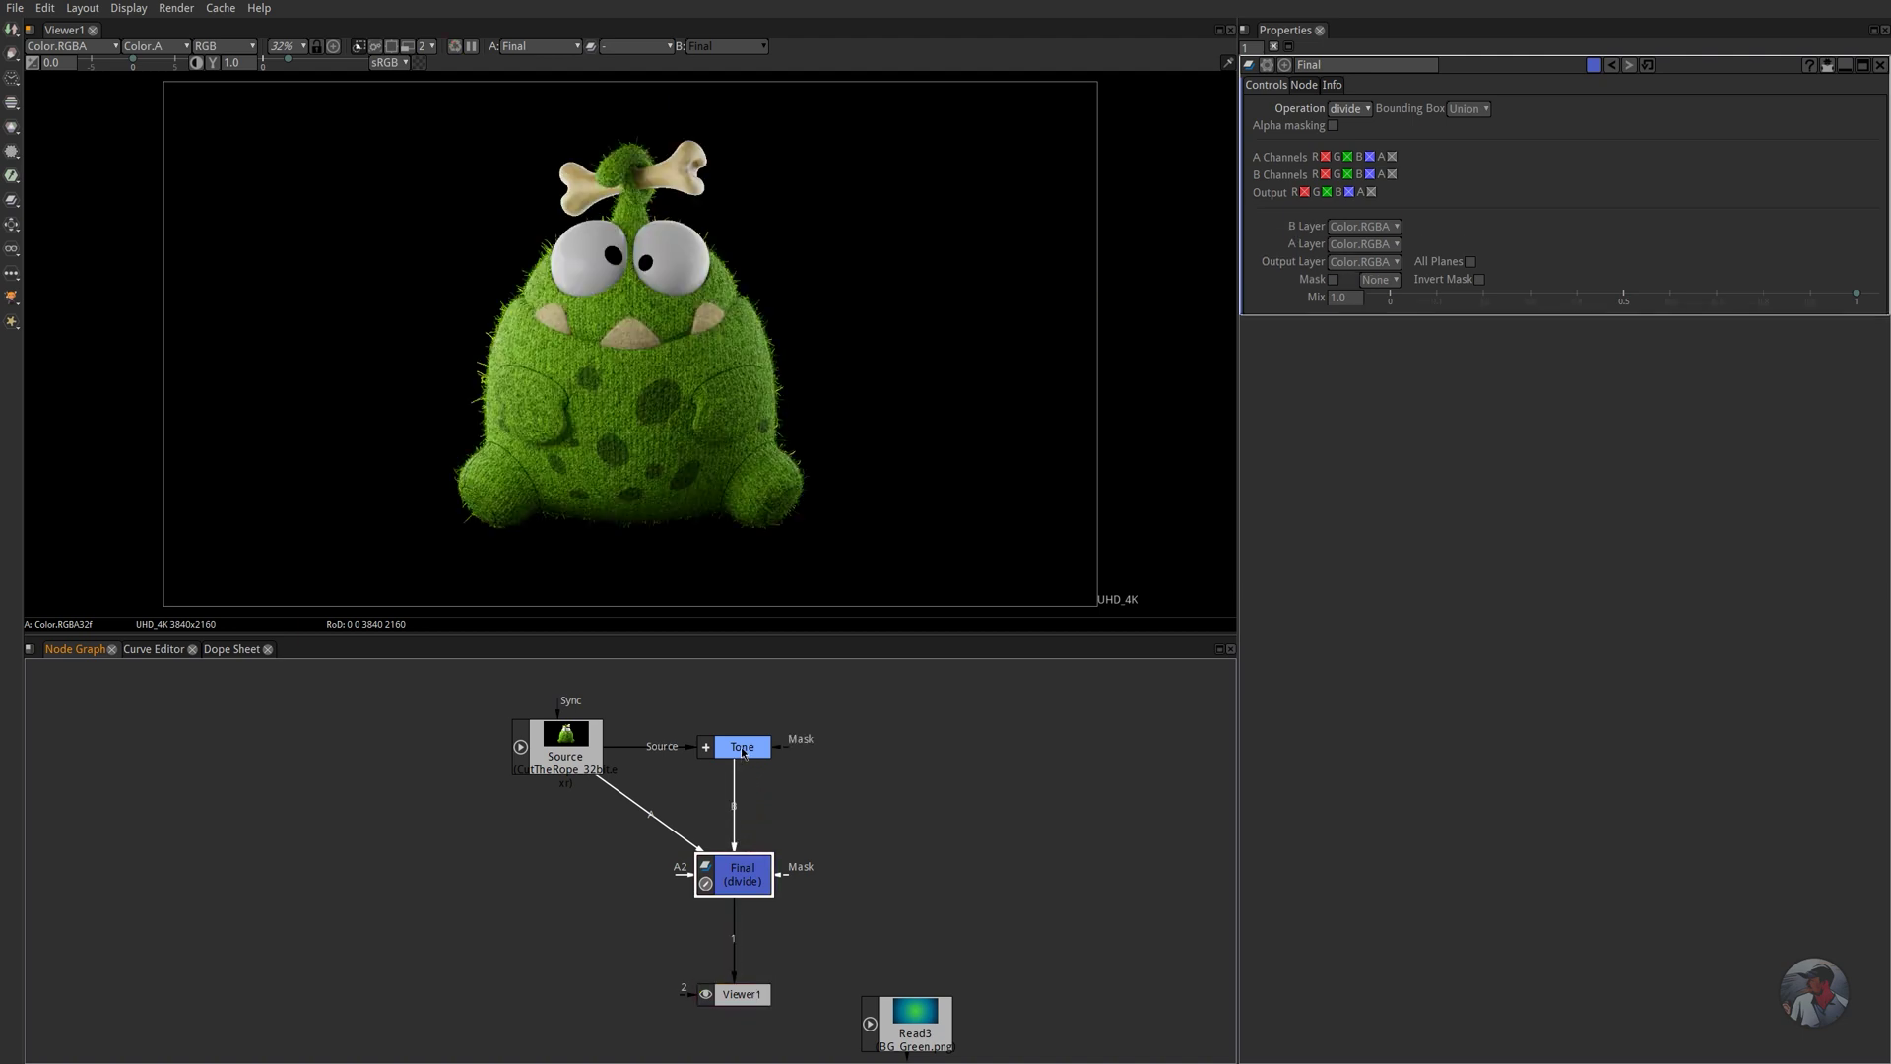
{"action": "scroll", "coordinate": [560, 264], "scroll_direction": "up", "scroll_amount": 4}
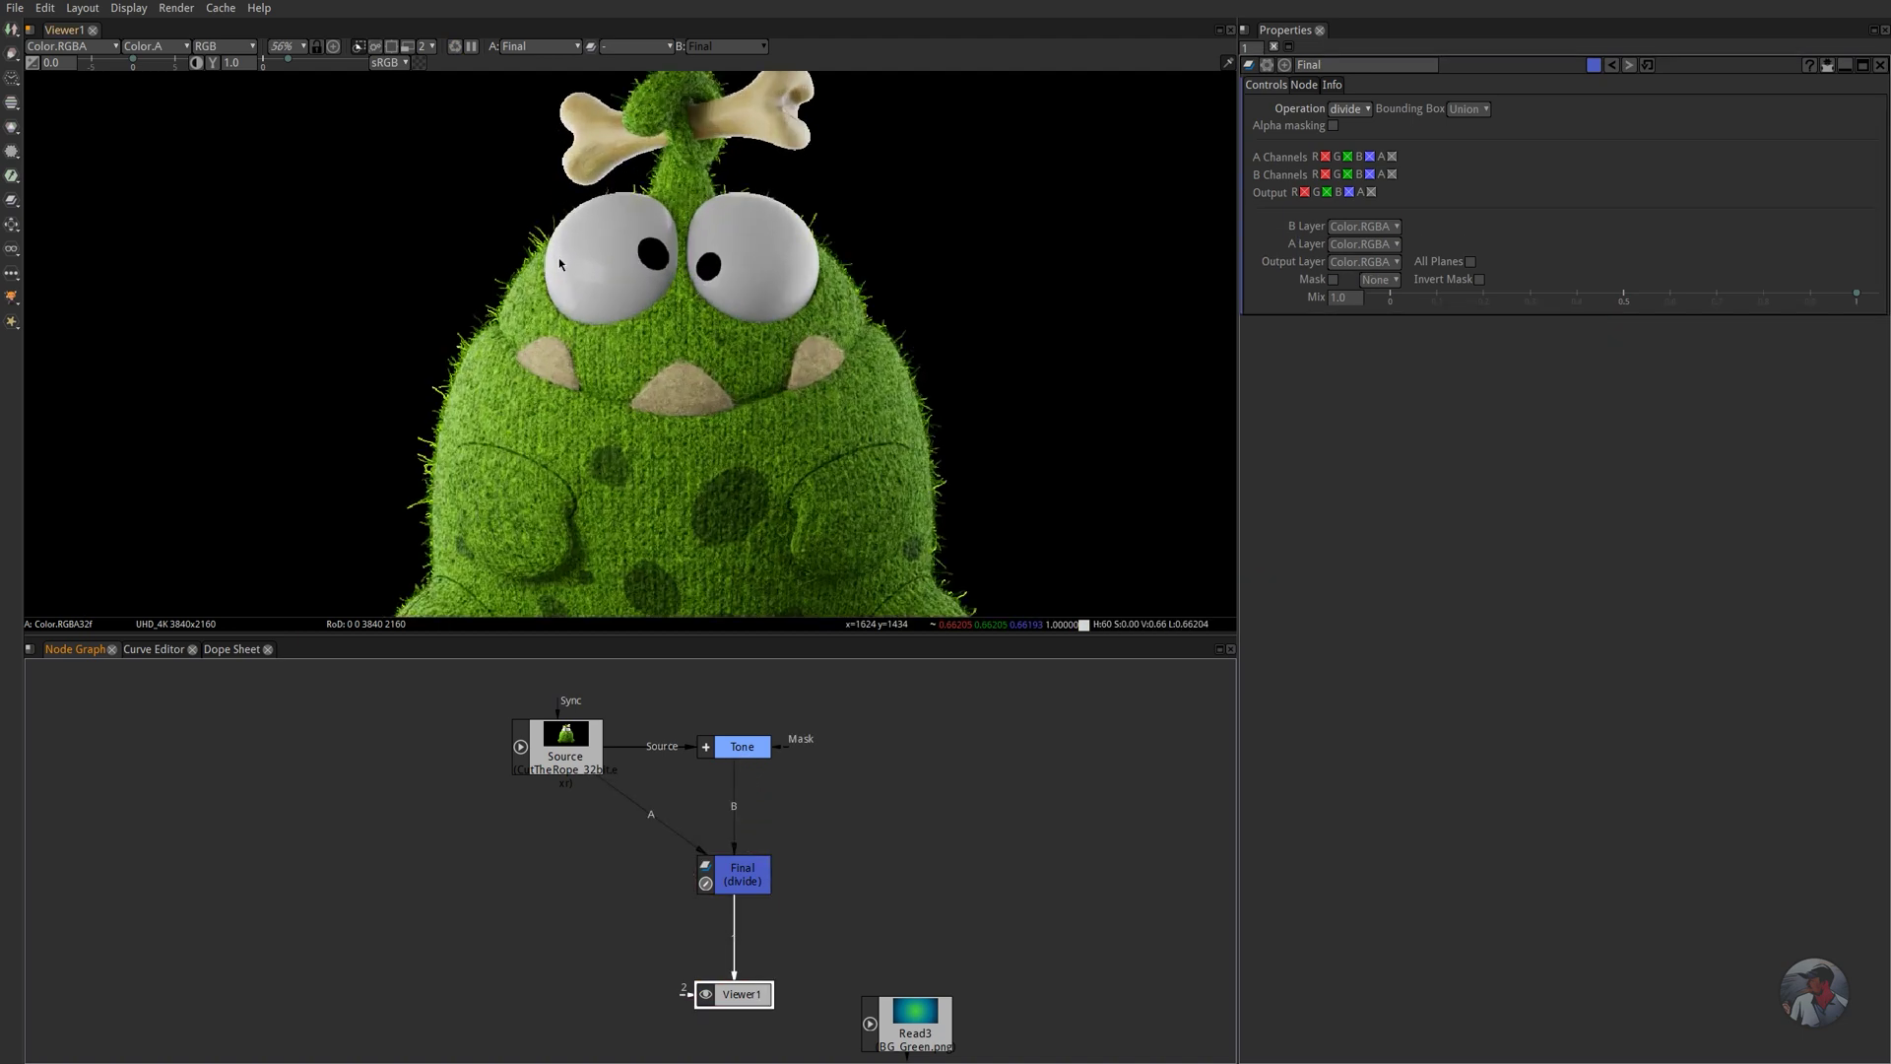
{"action": "scroll", "coordinate": [560, 264], "scroll_direction": "up", "scroll_amount": 2}
{"action": "left_click_drag", "start_coordinate": [560, 264], "coordinate": [571, 396]}
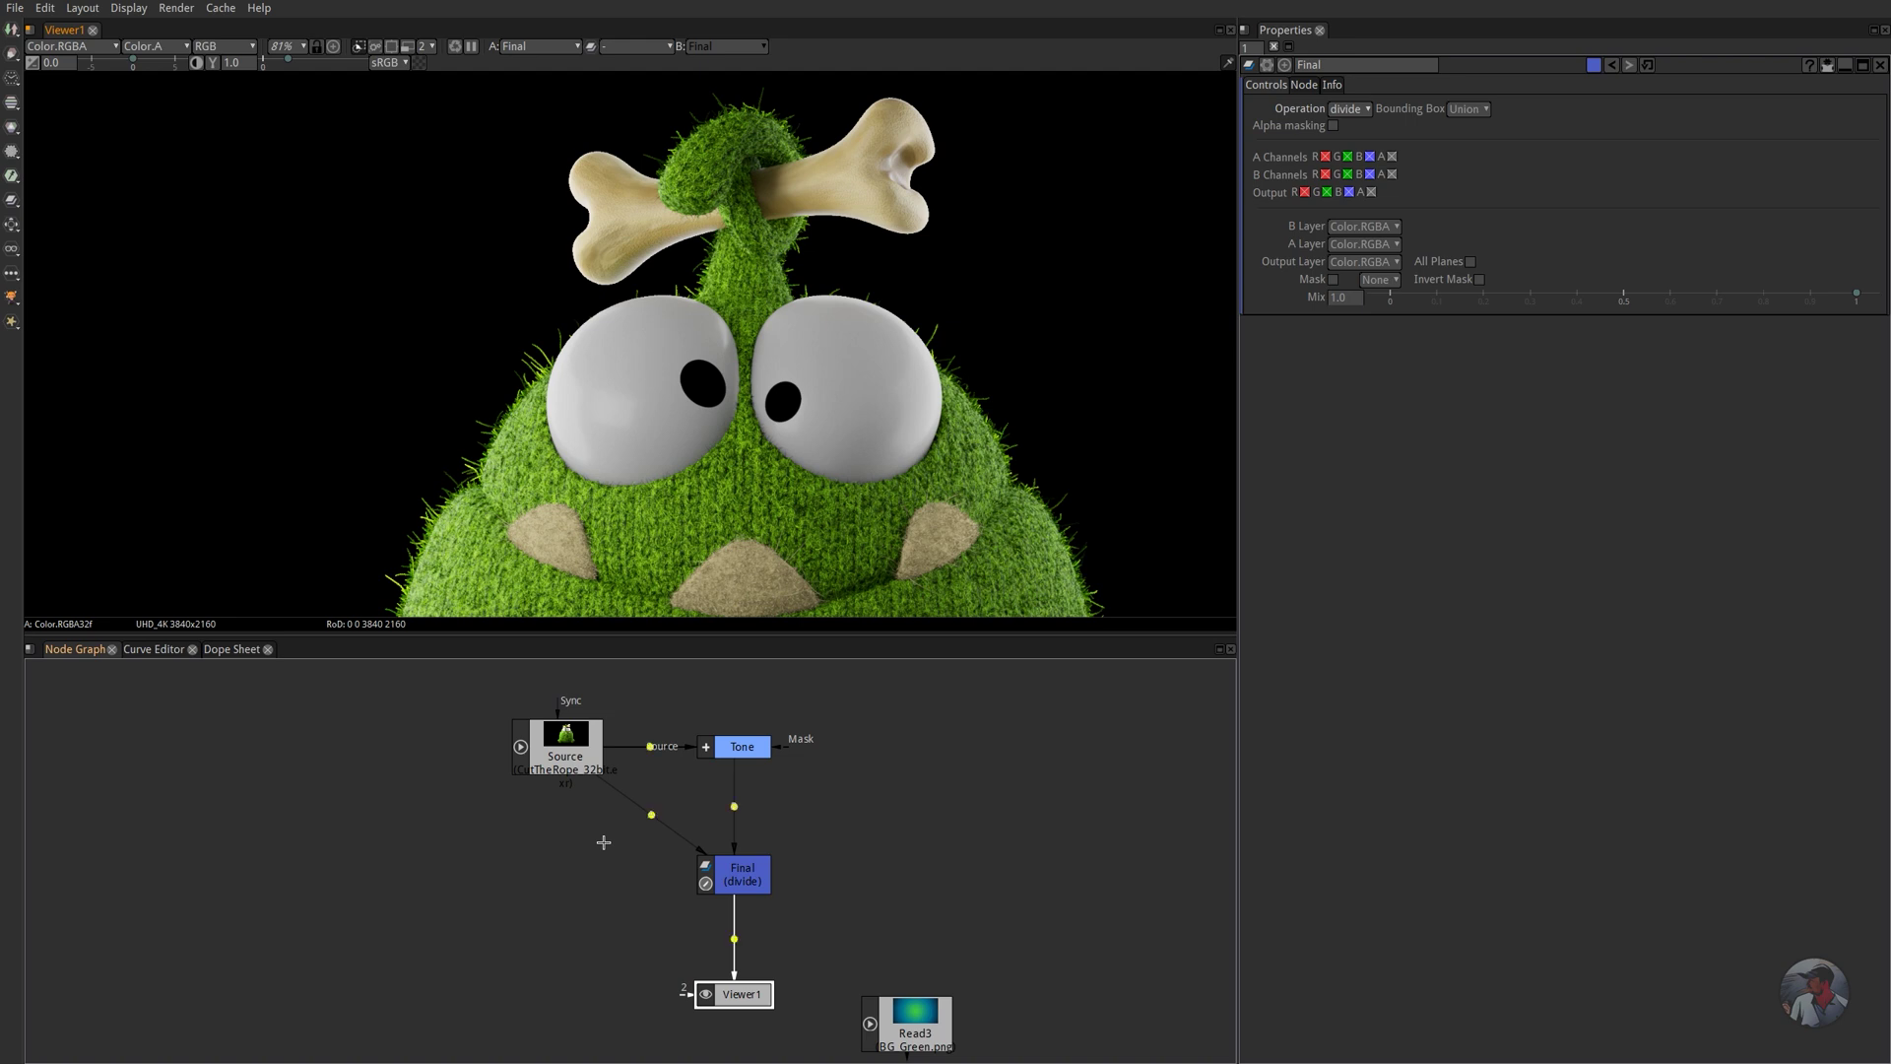
- Add a dot on the Source-to-Final connection, place it below Source for a right-angled link, and move Viewer1 further down
{"action": "left_click", "coordinate": [649, 817], "text": "ctrl"}
{"action": "left_click_drag", "start_coordinate": [649, 817], "coordinate": [565, 863]}
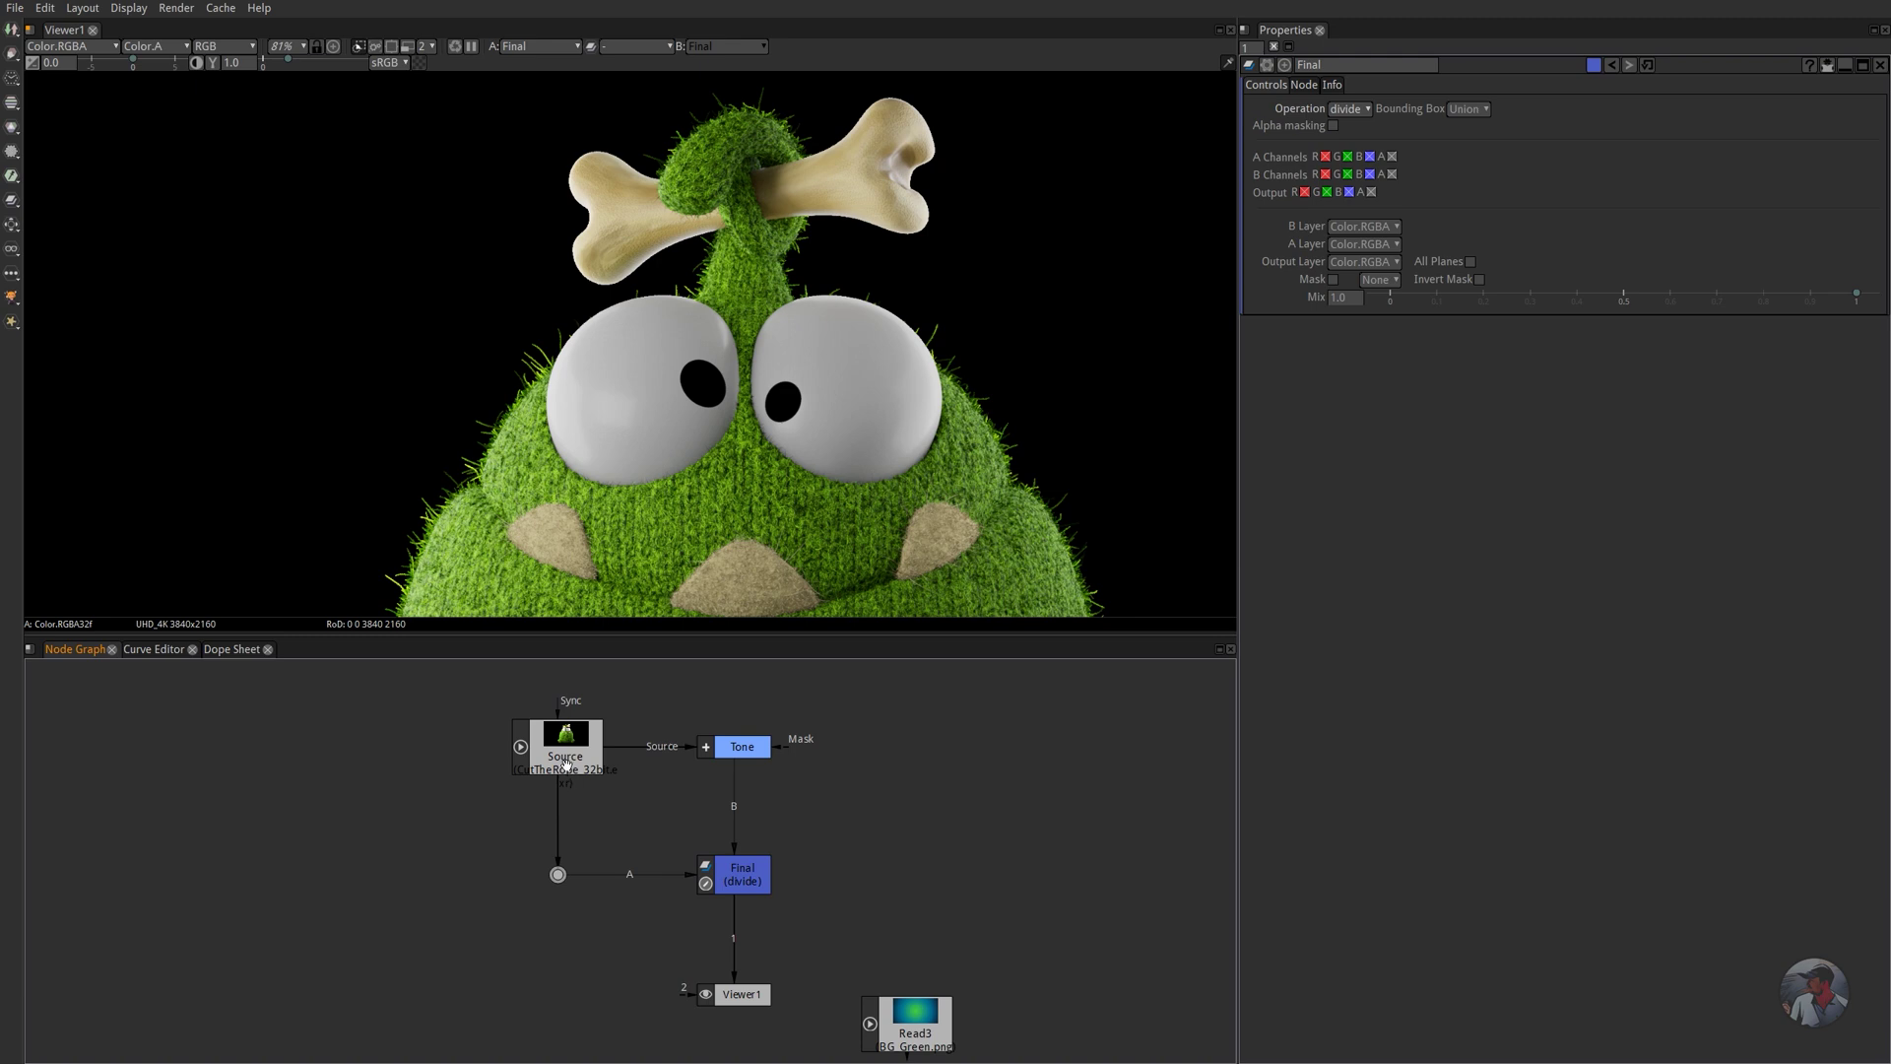
{"action": "scroll", "coordinate": [631, 852], "scroll_direction": "down", "scroll_amount": 2}
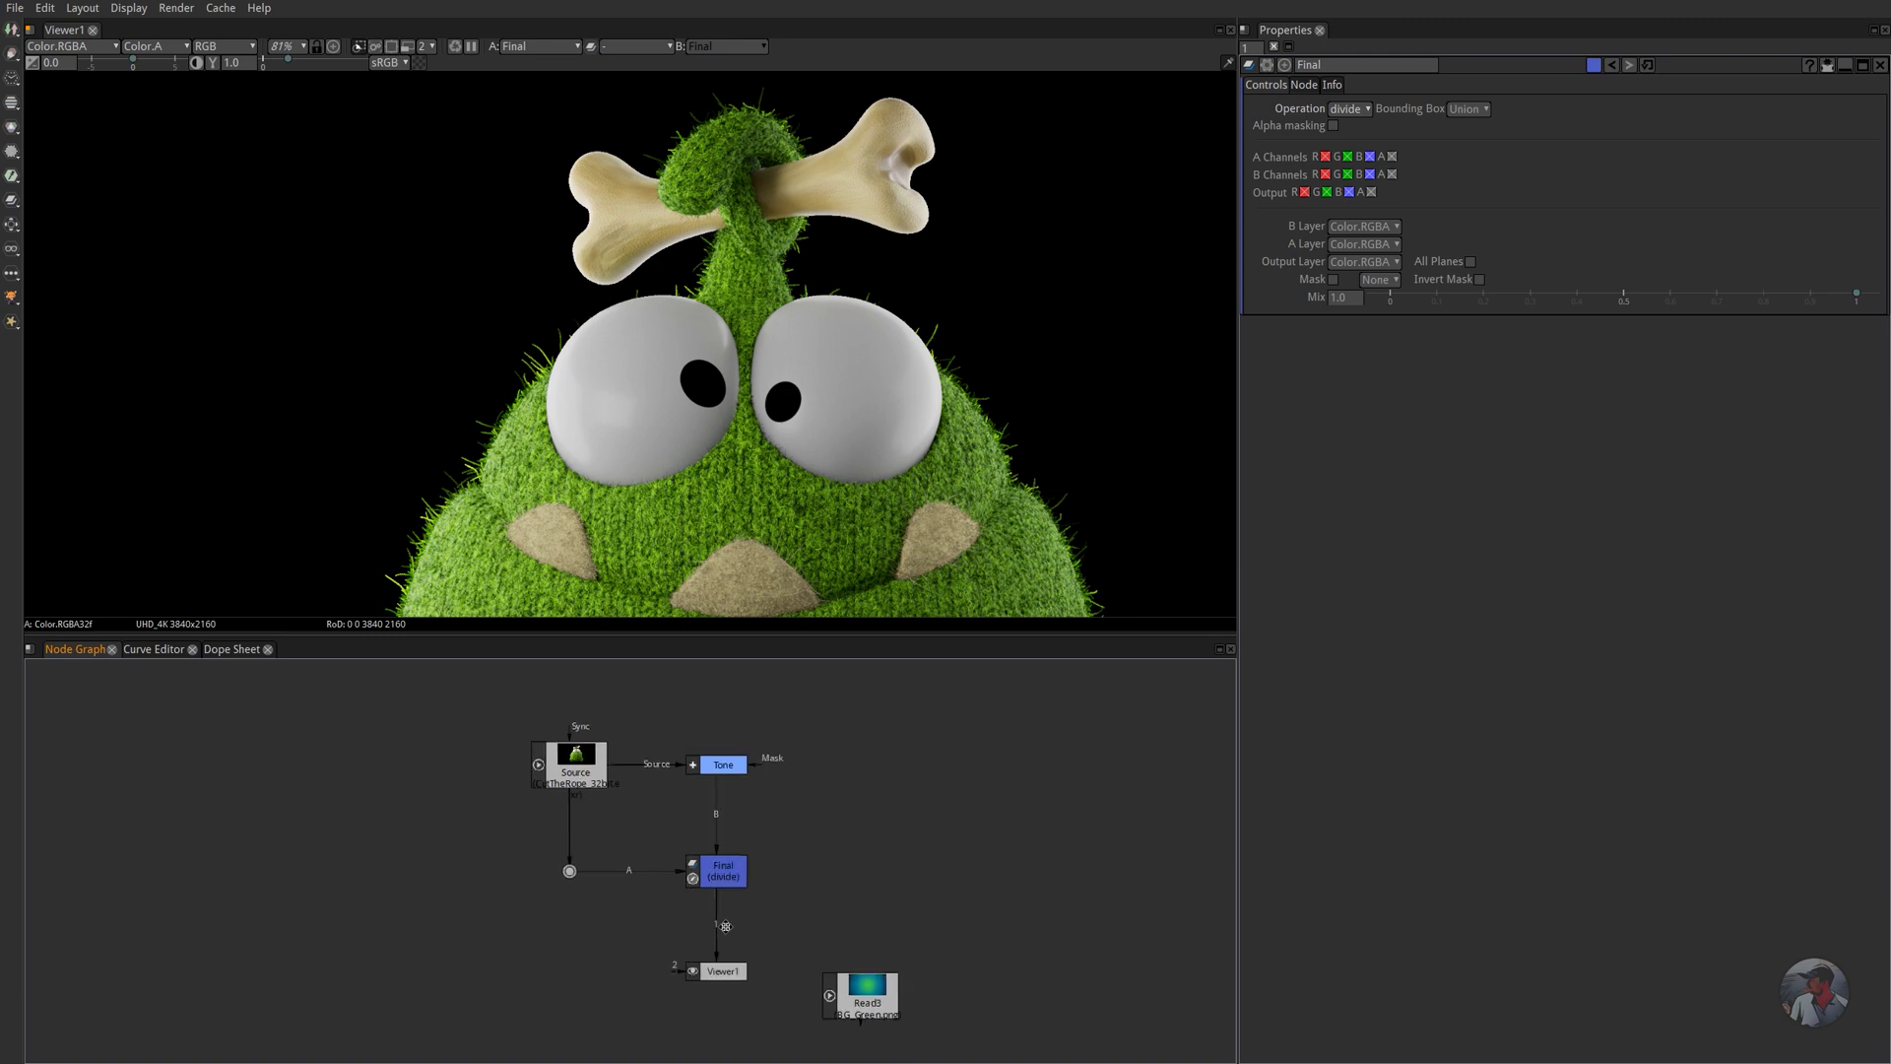
{"action": "left_click_drag", "start_coordinate": [710, 898], "coordinate": [721, 977]}
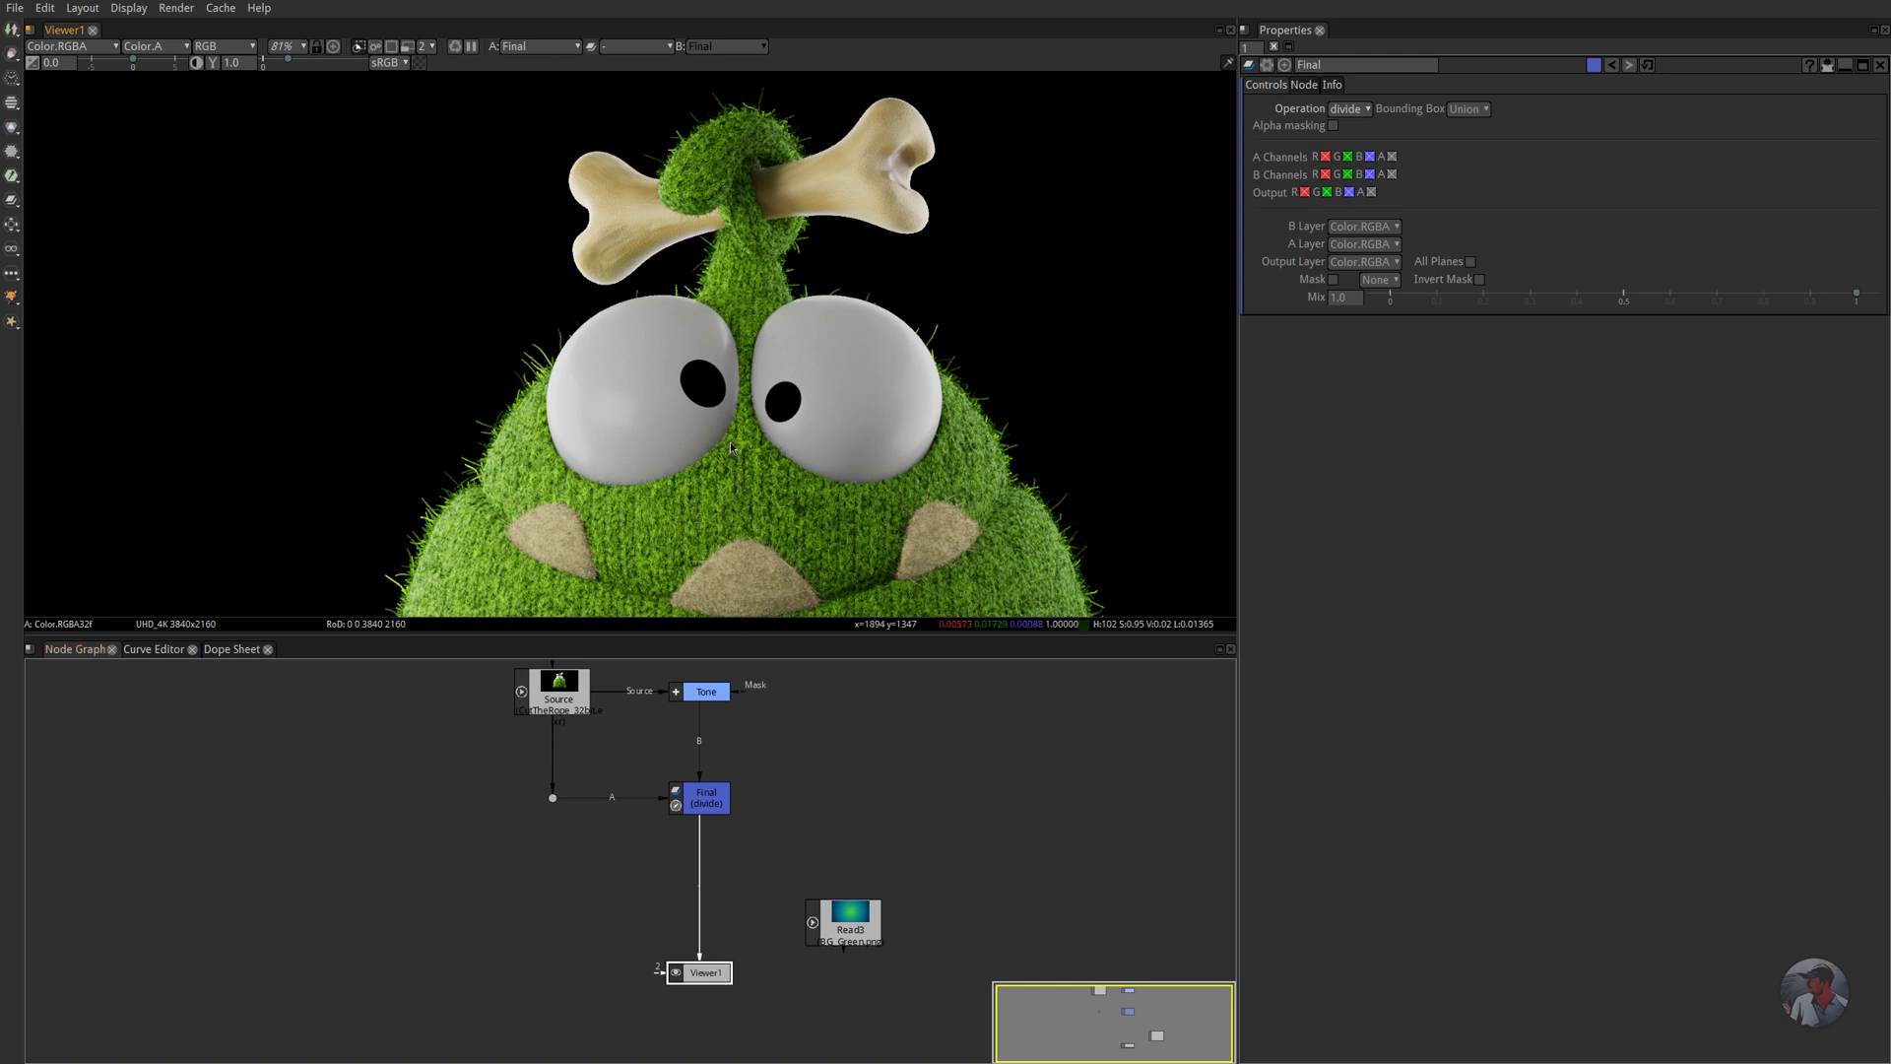
- Turn on the viewer's W-Under wipe comparison and place the wipe handle on the character's left-hand eye
{"action": "key", "text": "w"}
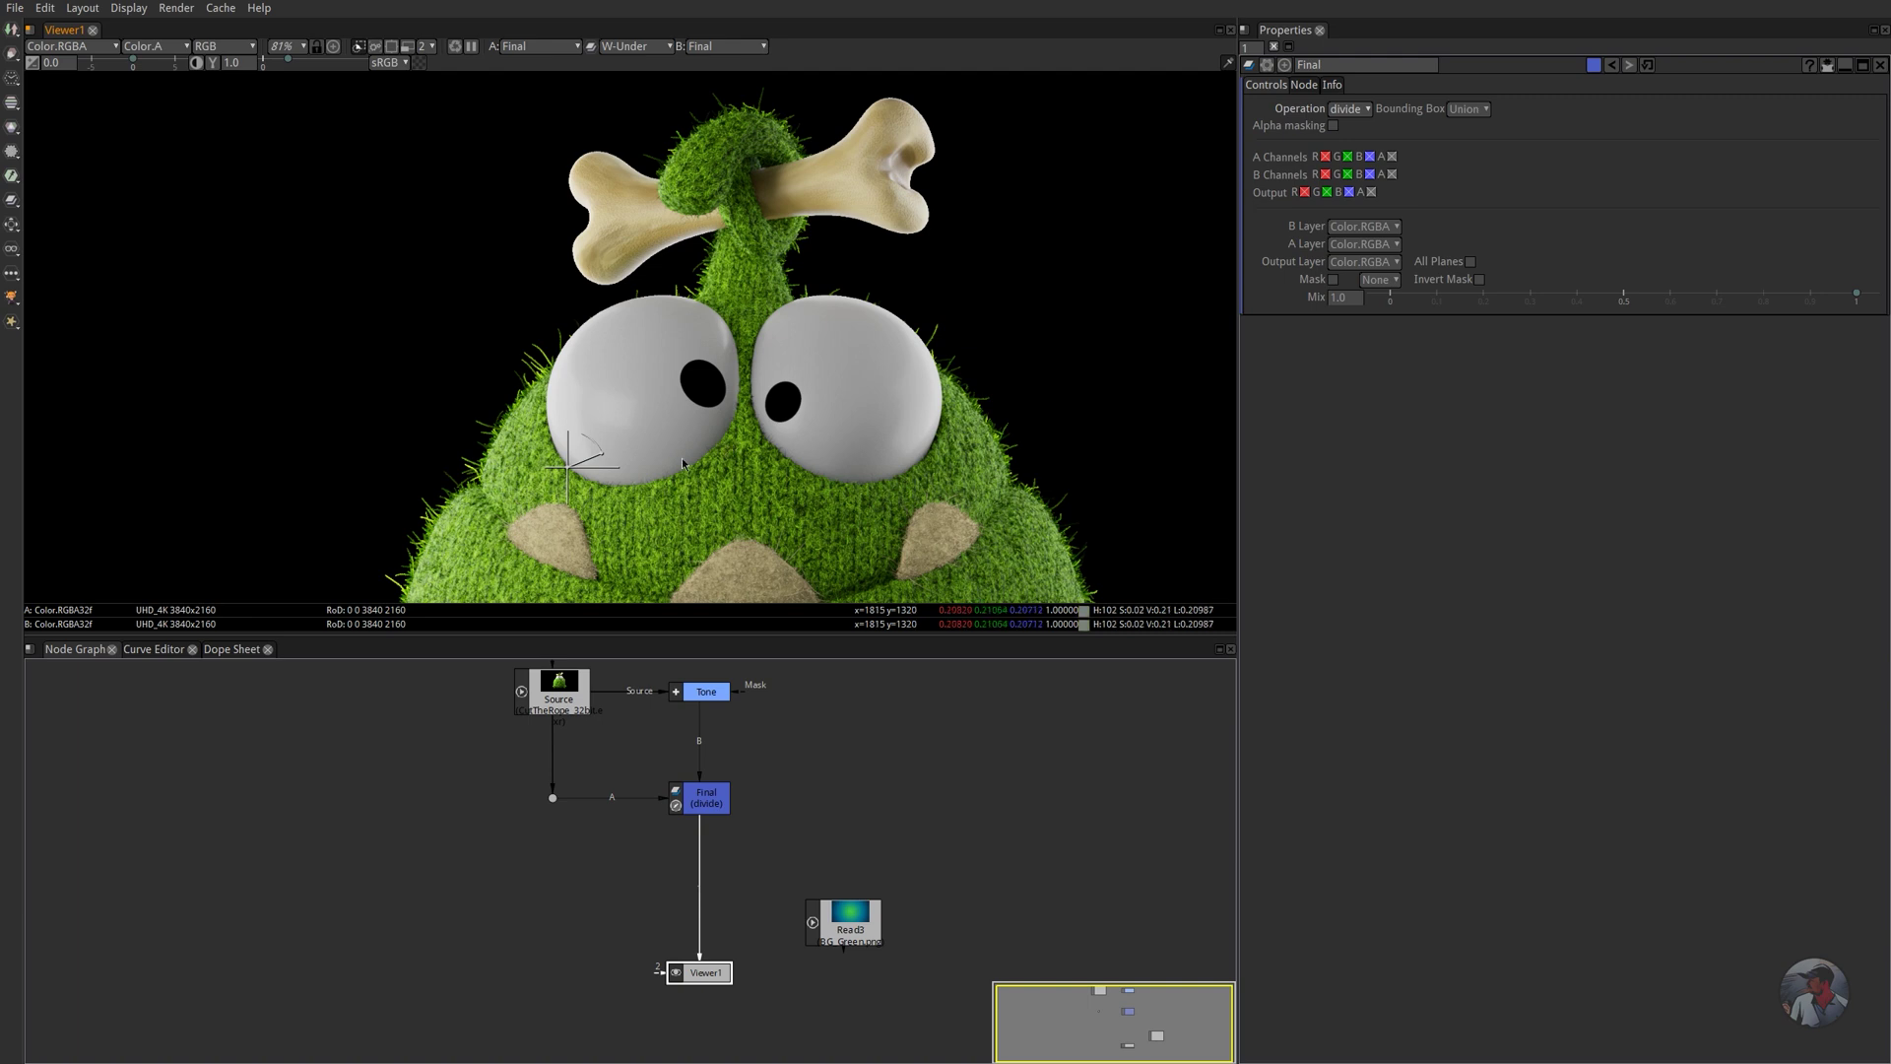
{"action": "left_click", "coordinate": [638, 49]}
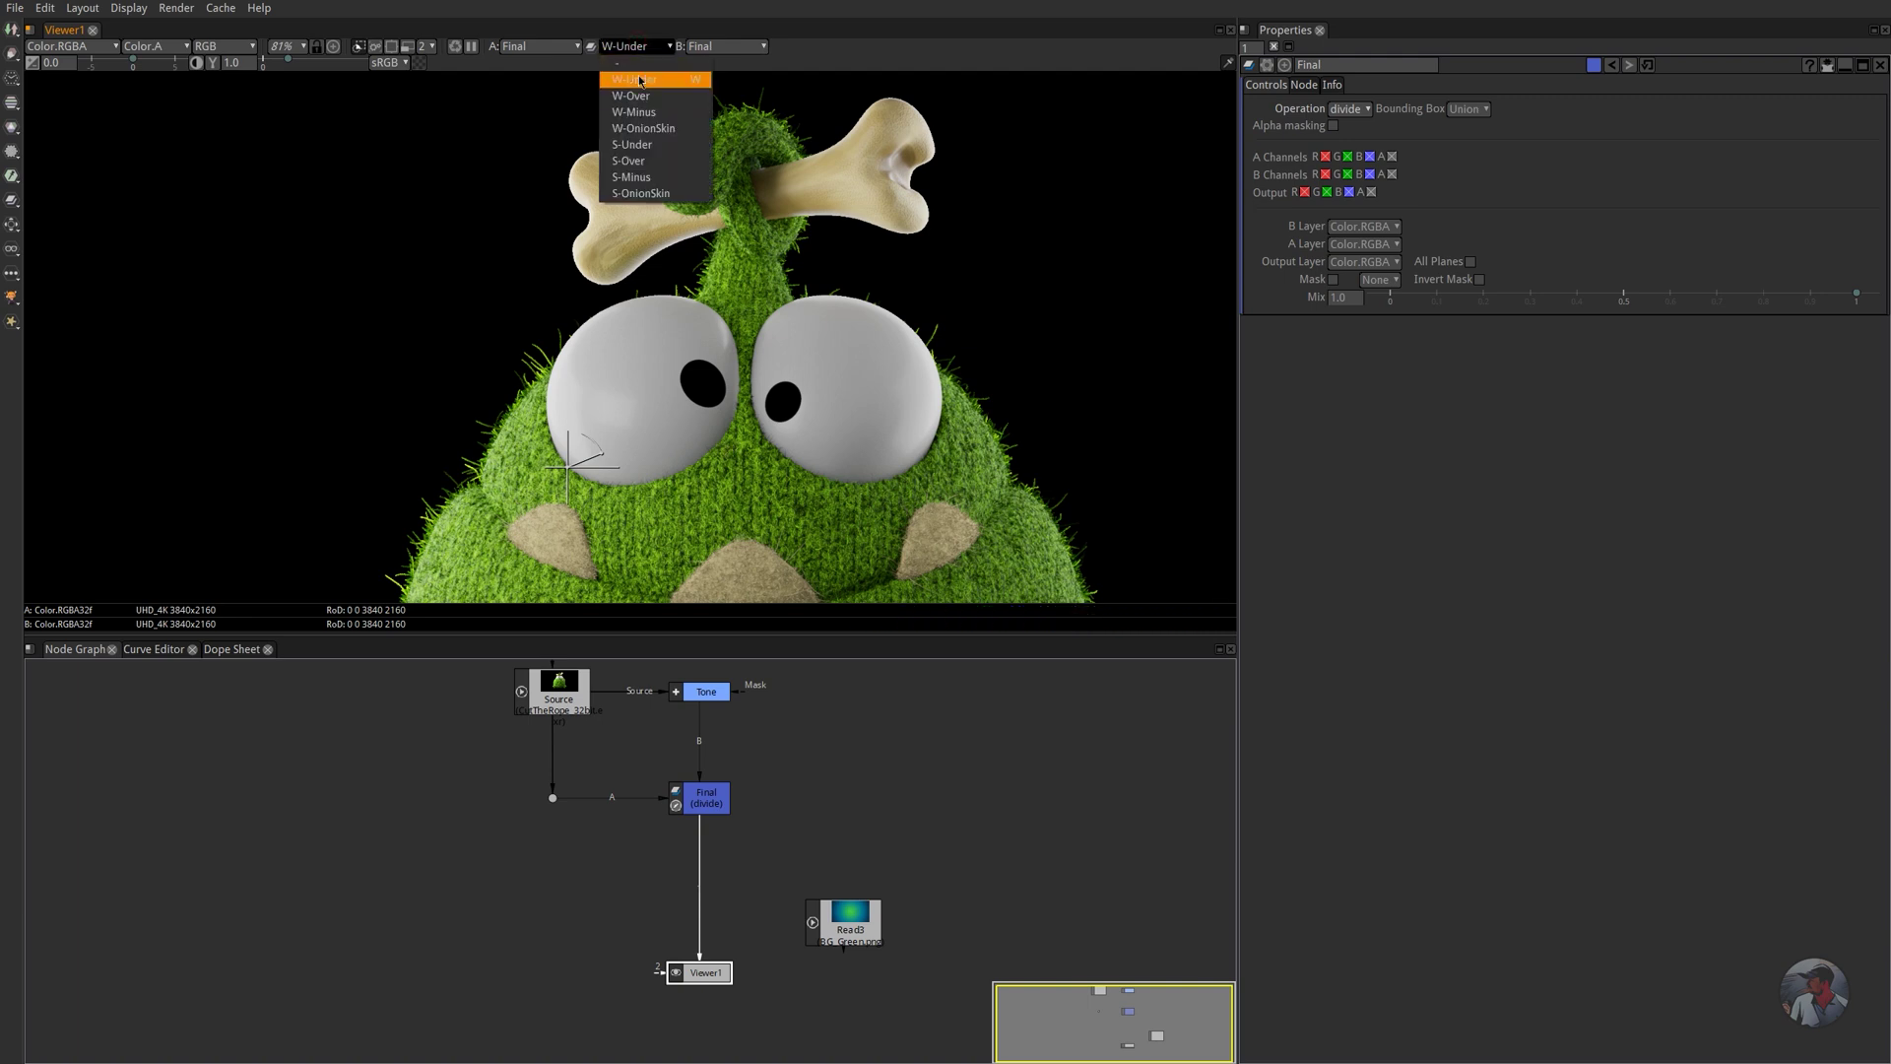
{"action": "left_click", "coordinate": [640, 79]}
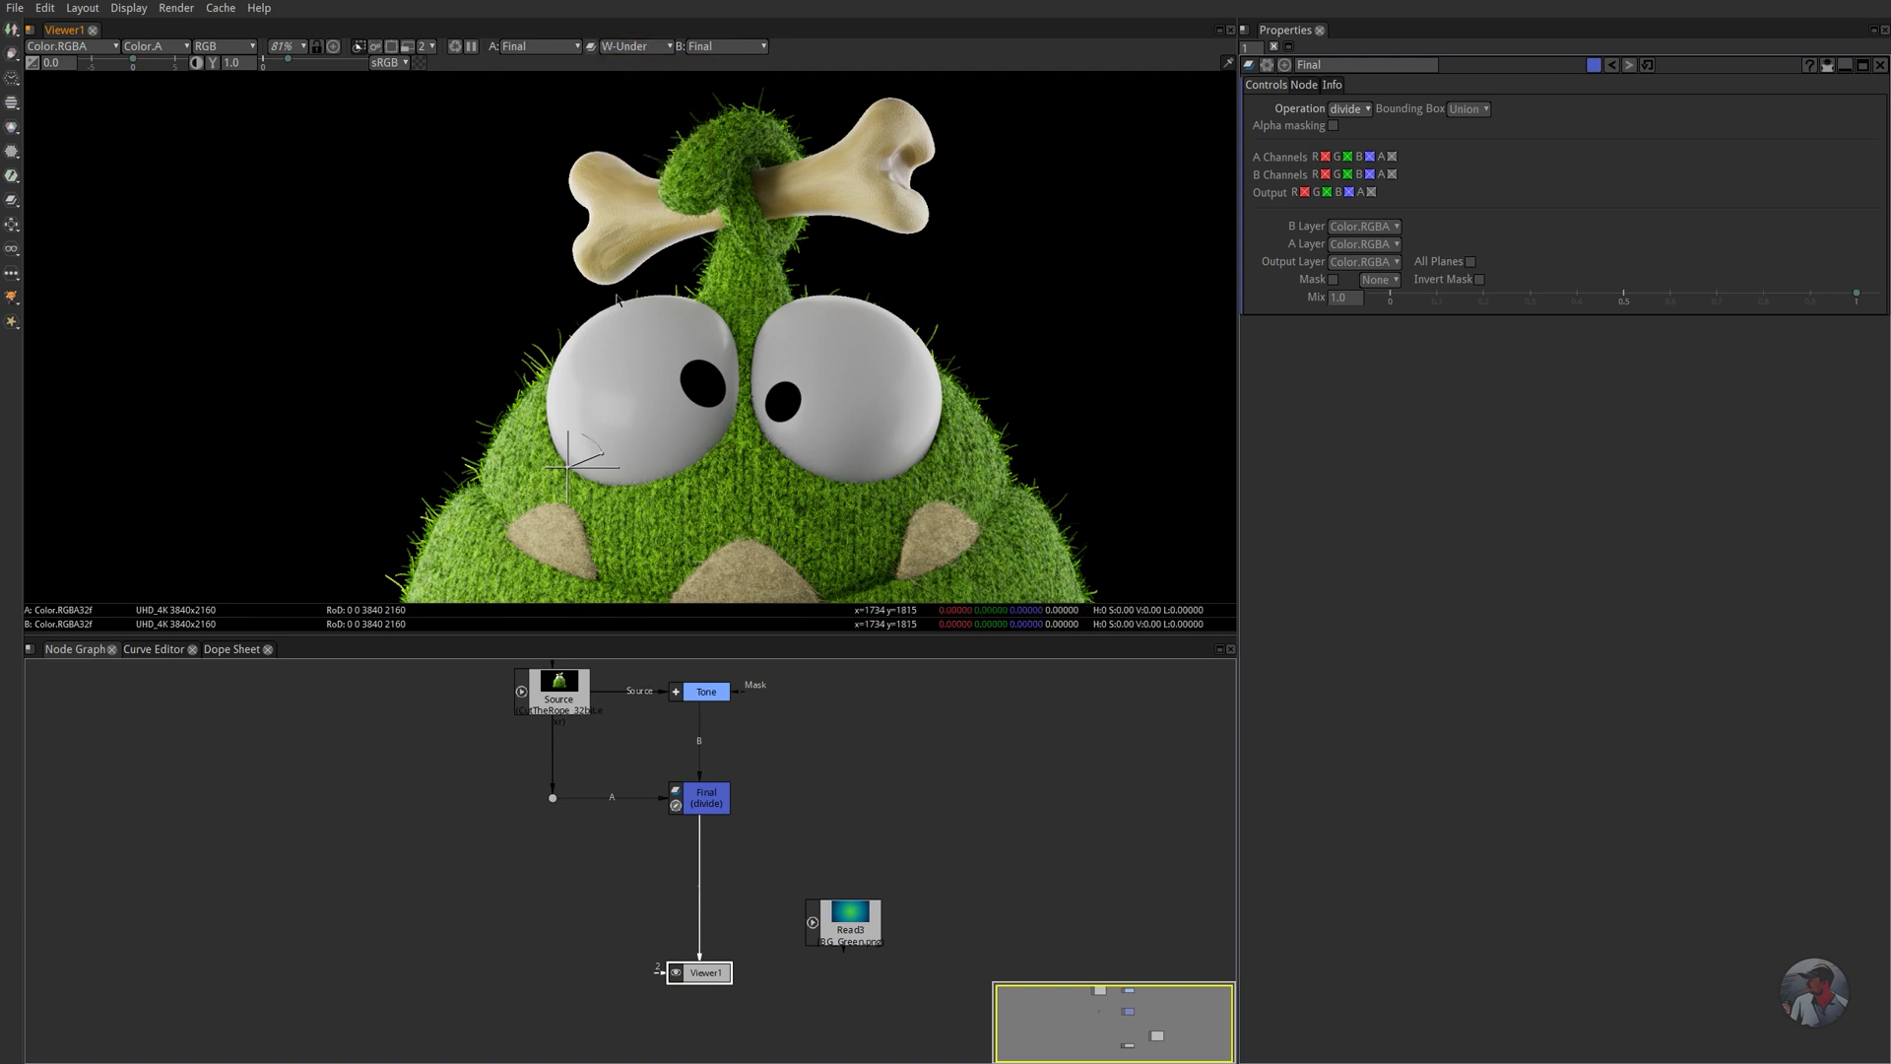
{"action": "left_click_drag", "start_coordinate": [568, 465], "coordinate": [569, 418]}
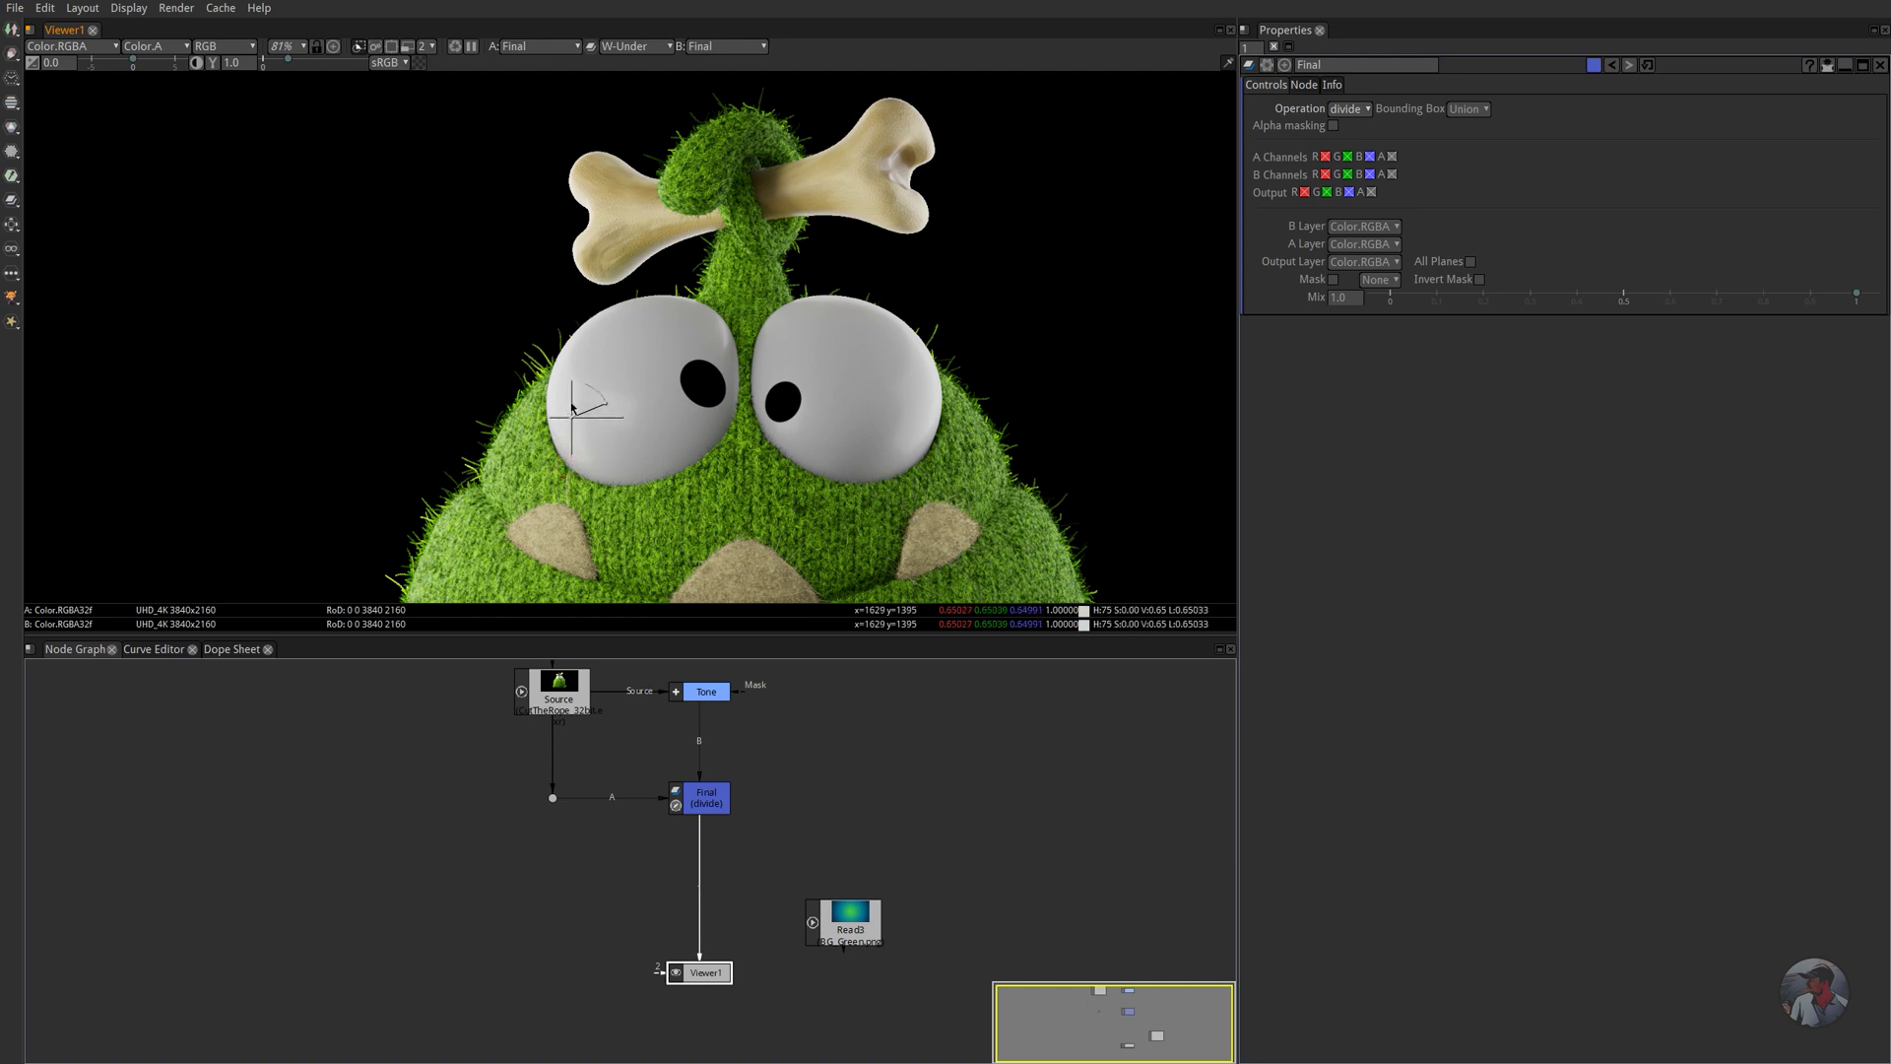
- Clear the viewer's A input and connect Viewer1's second input to the Source node for comparison with Final
{"action": "left_click", "coordinate": [537, 47]}
{"action": "left_click", "coordinate": [527, 65]}
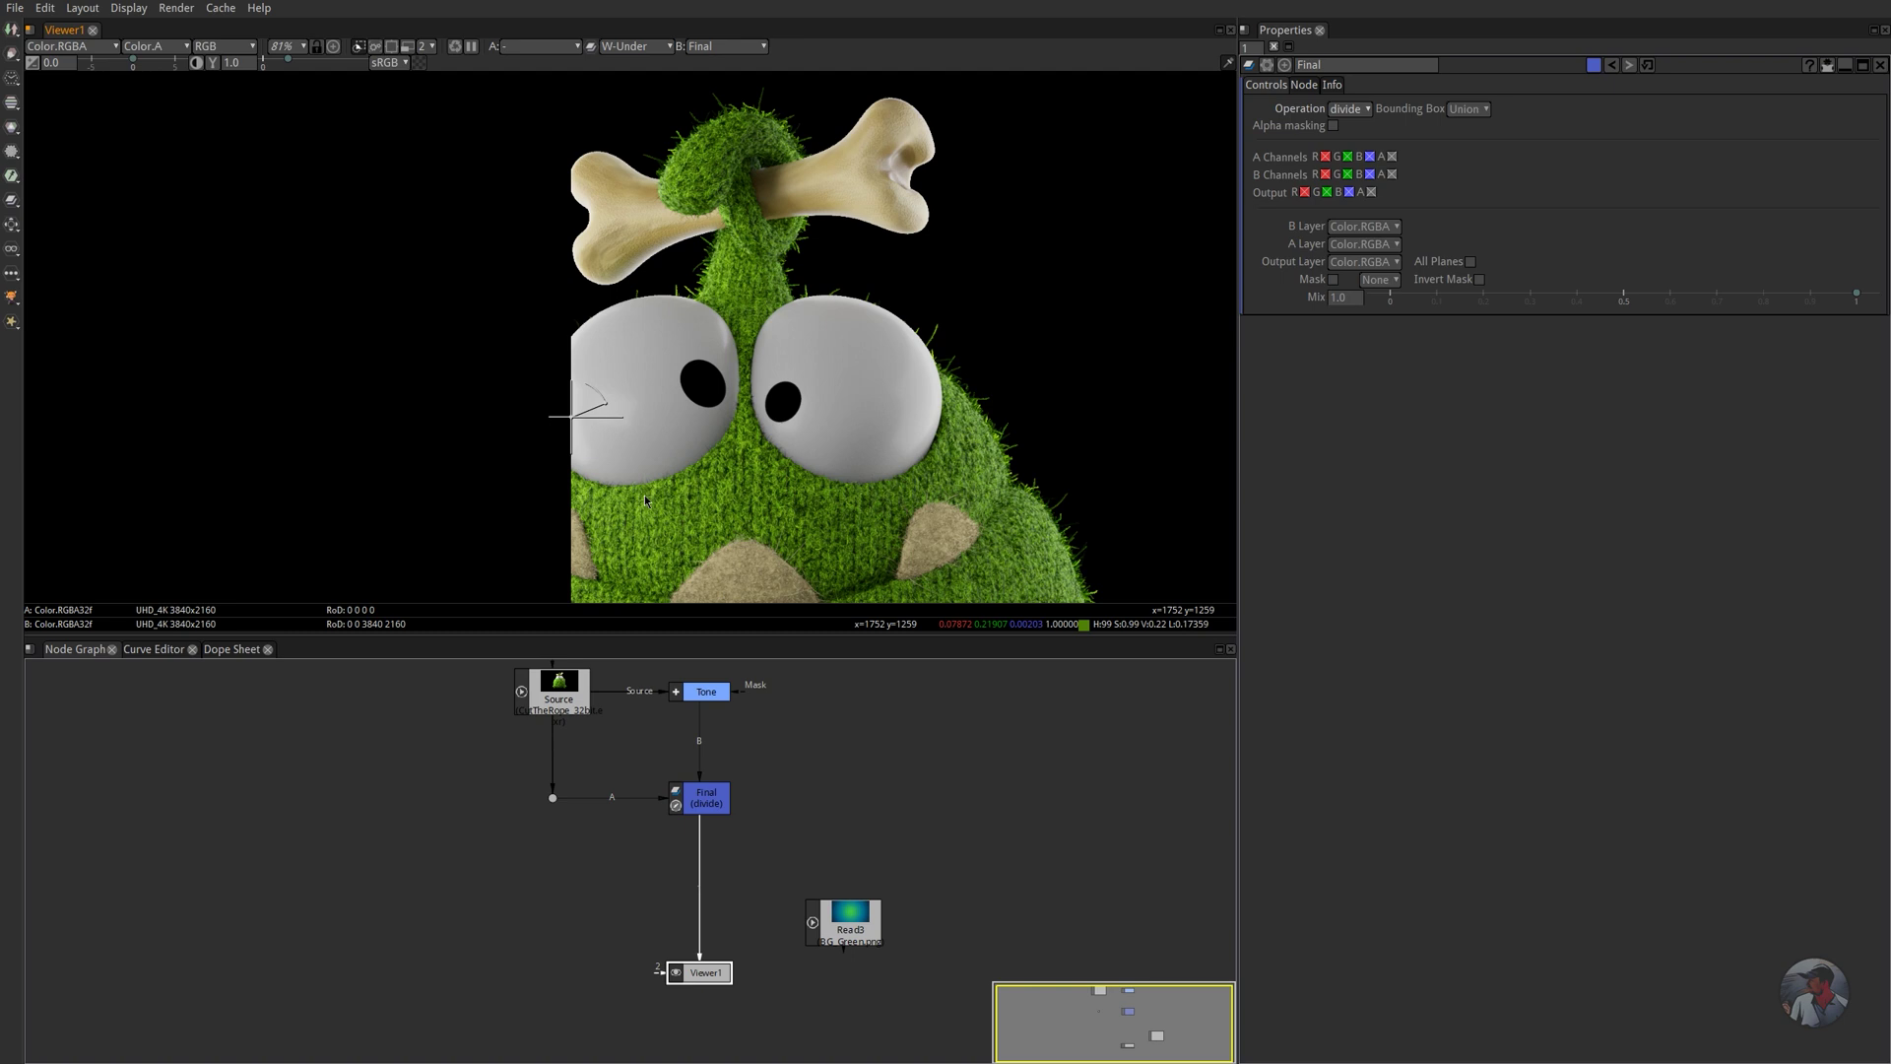
{"action": "left_click", "coordinate": [556, 694]}
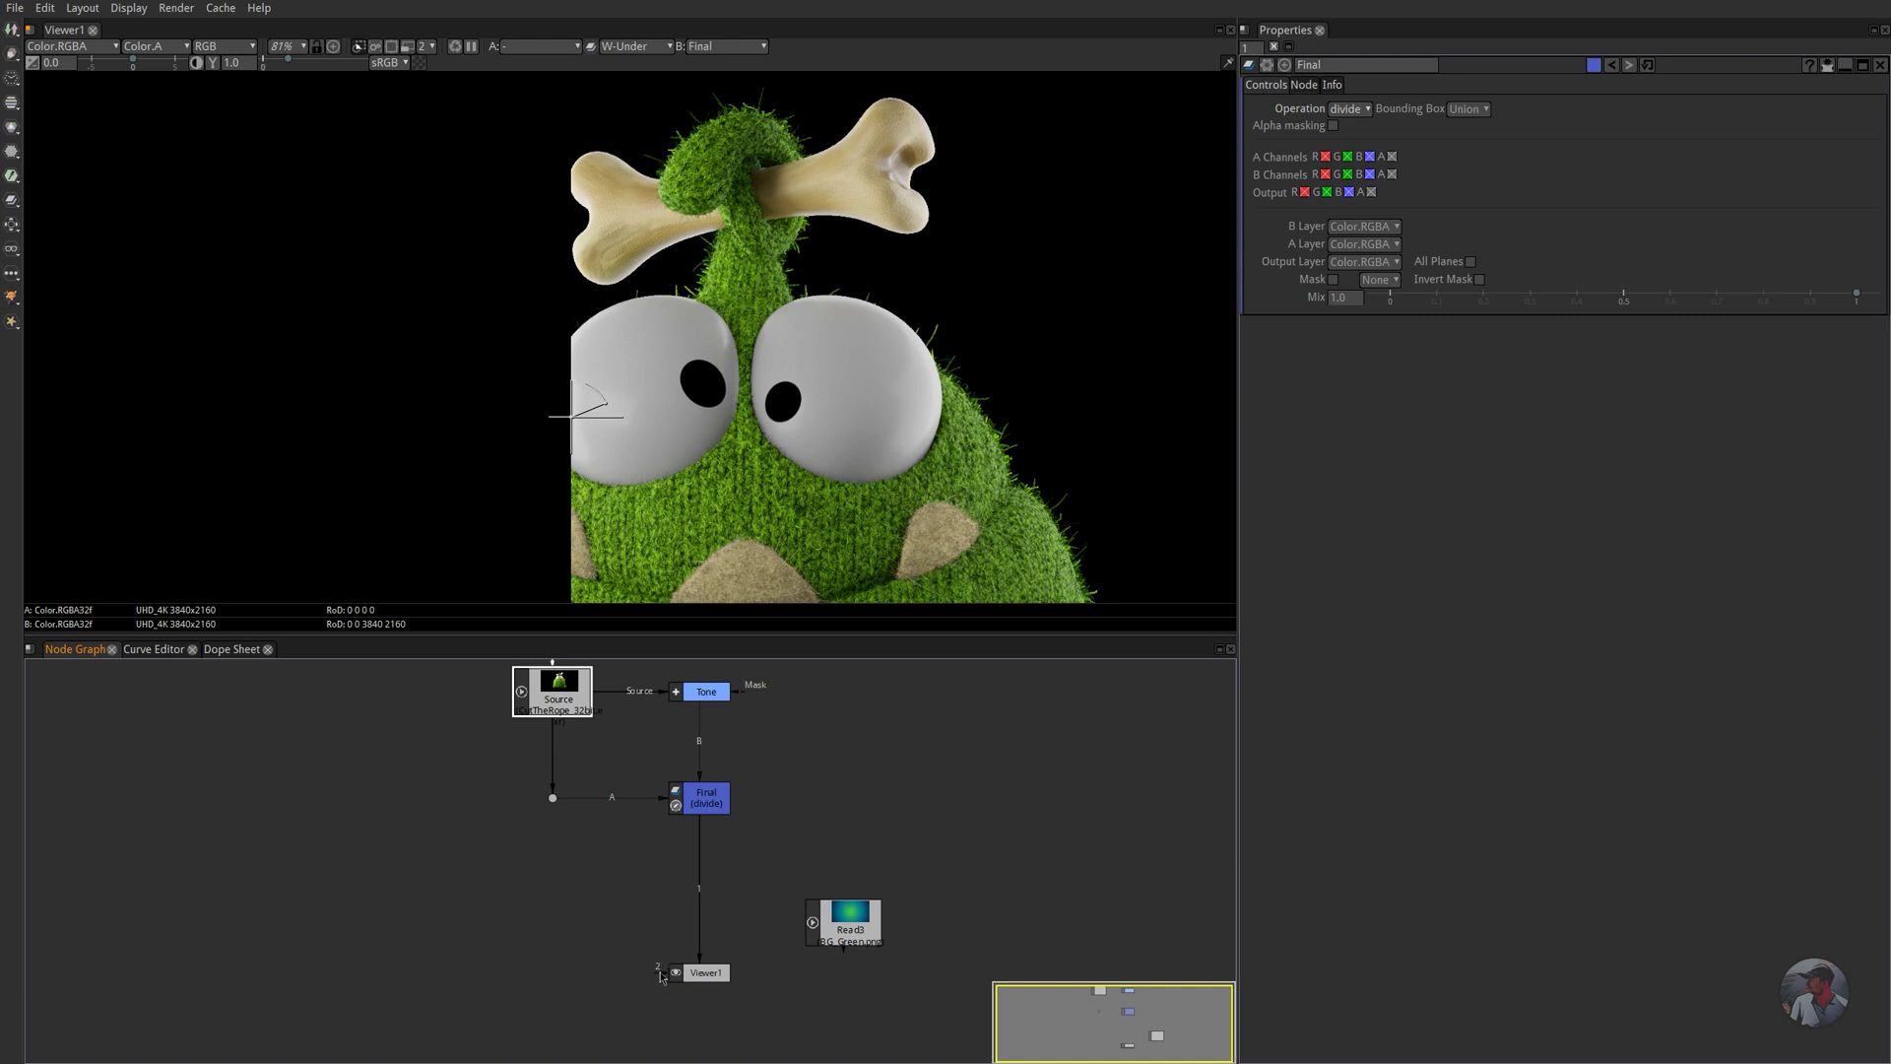
{"action": "left_click_drag", "start_coordinate": [660, 975], "coordinate": [561, 698]}
- Compare the highlights of Source and Final by shifting the wipe line across the edge of the left-hand eye
{"action": "scroll", "coordinate": [581, 563], "scroll_direction": "up", "scroll_amount": 2}
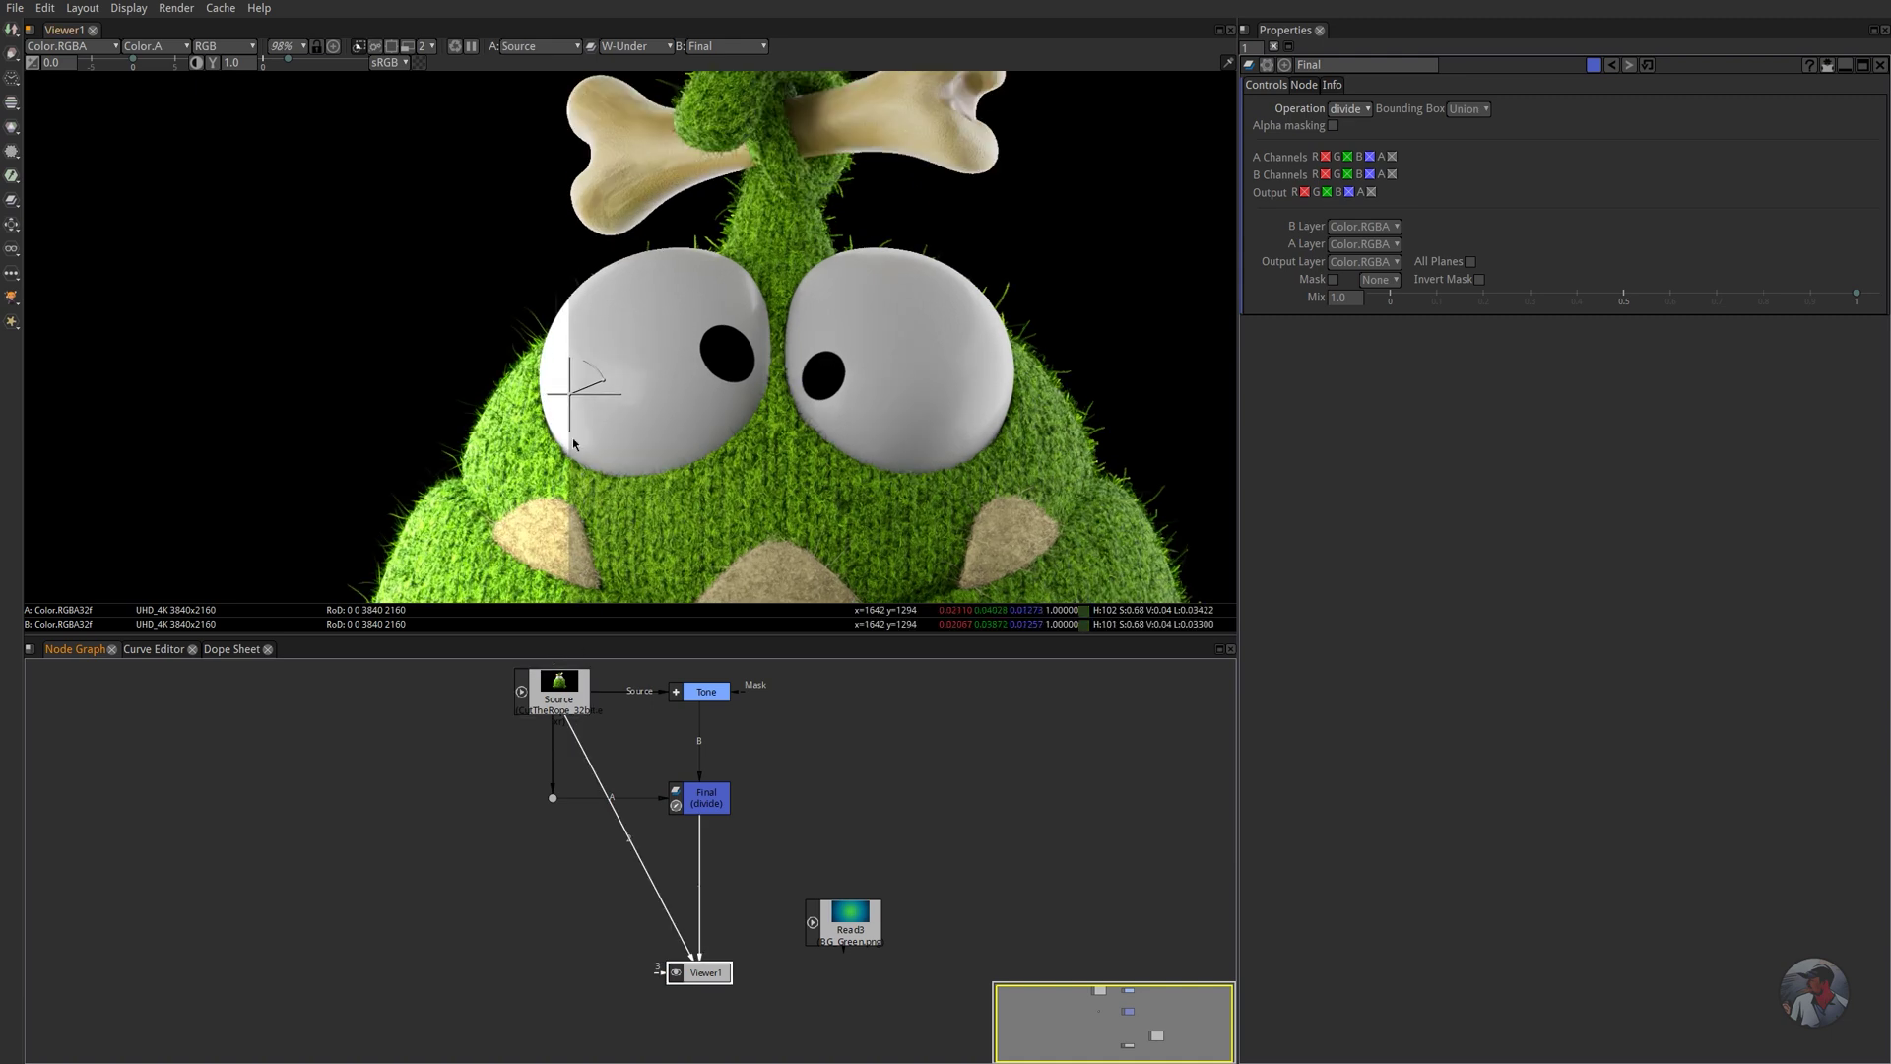
{"action": "left_click_drag", "start_coordinate": [571, 395], "coordinate": [564, 395]}
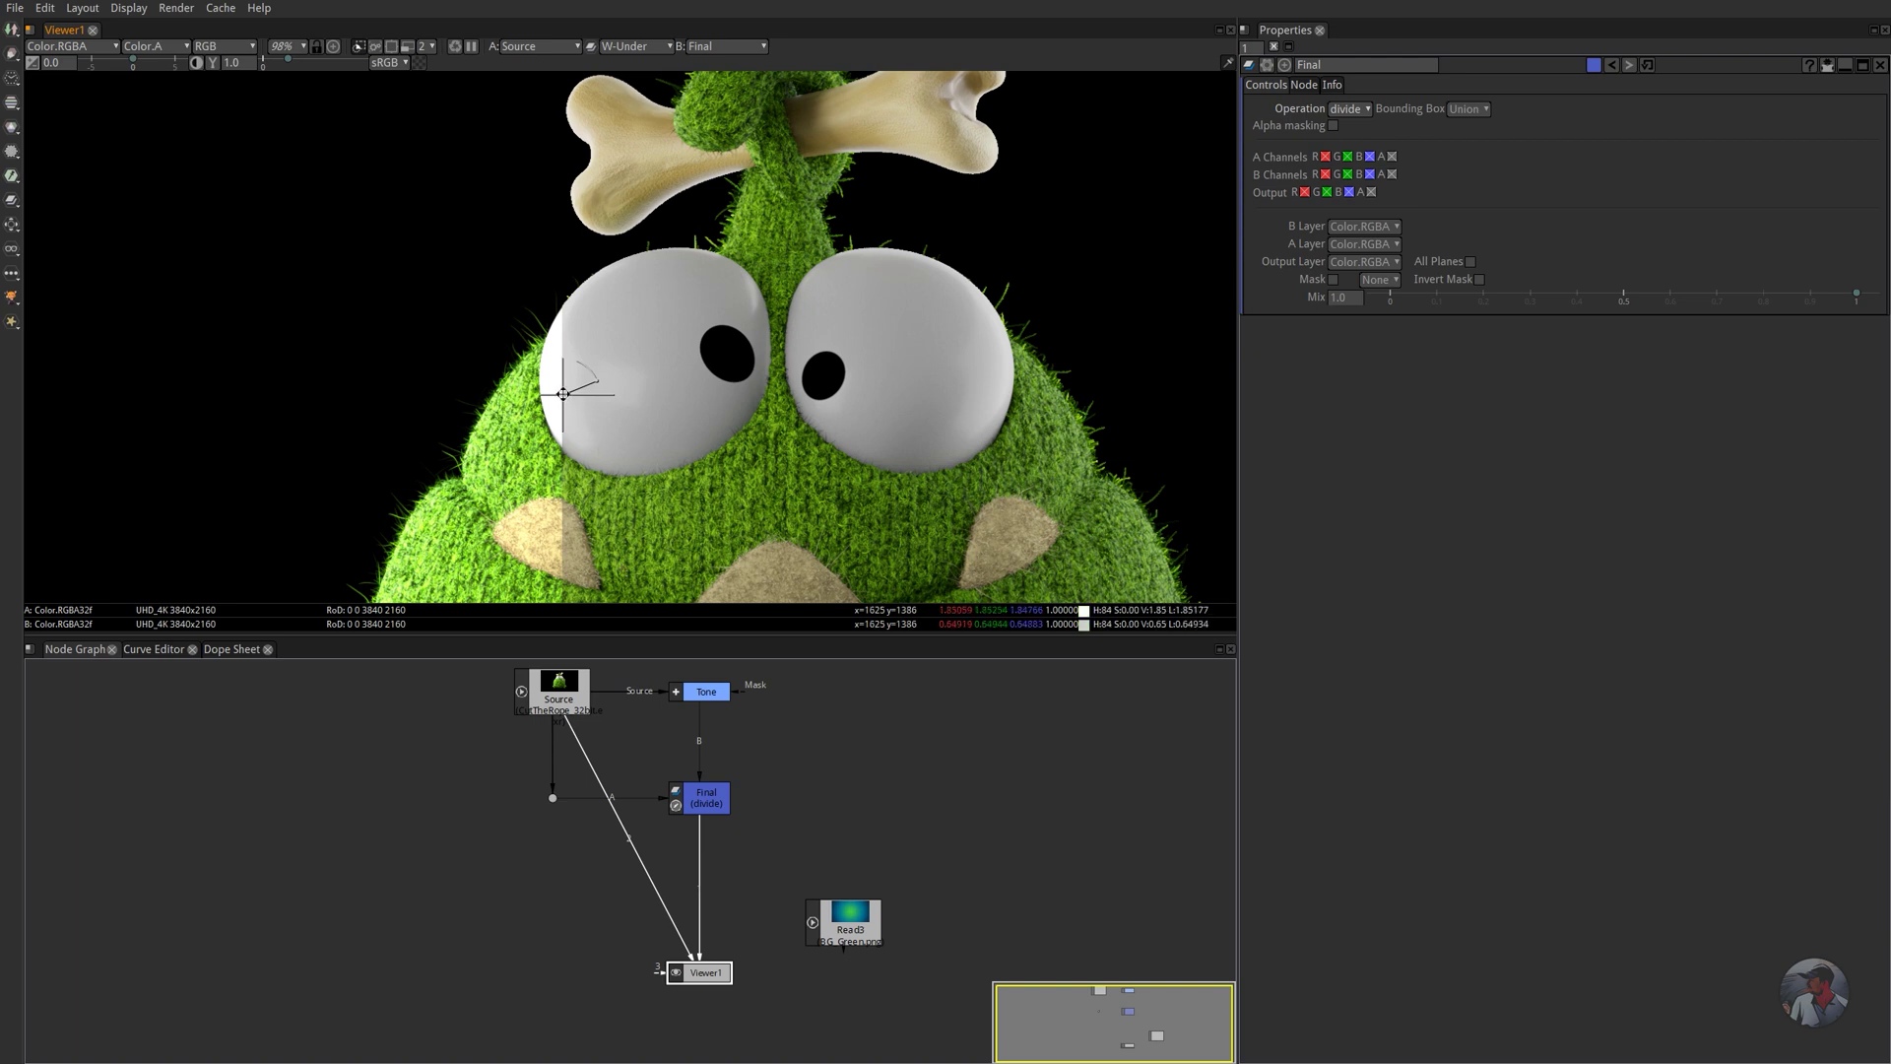
{"action": "mouse_move", "coordinate": [554, 395]}
{"action": "left_mouse_down"}
{"action": "mouse_move", "coordinate": [597, 403]}
{"action": "mouse_move", "coordinate": [478, 409]}
{"action": "mouse_move", "coordinate": [749, 406]}
{"action": "mouse_move", "coordinate": [557, 398]}
{"action": "left_mouse_up"}
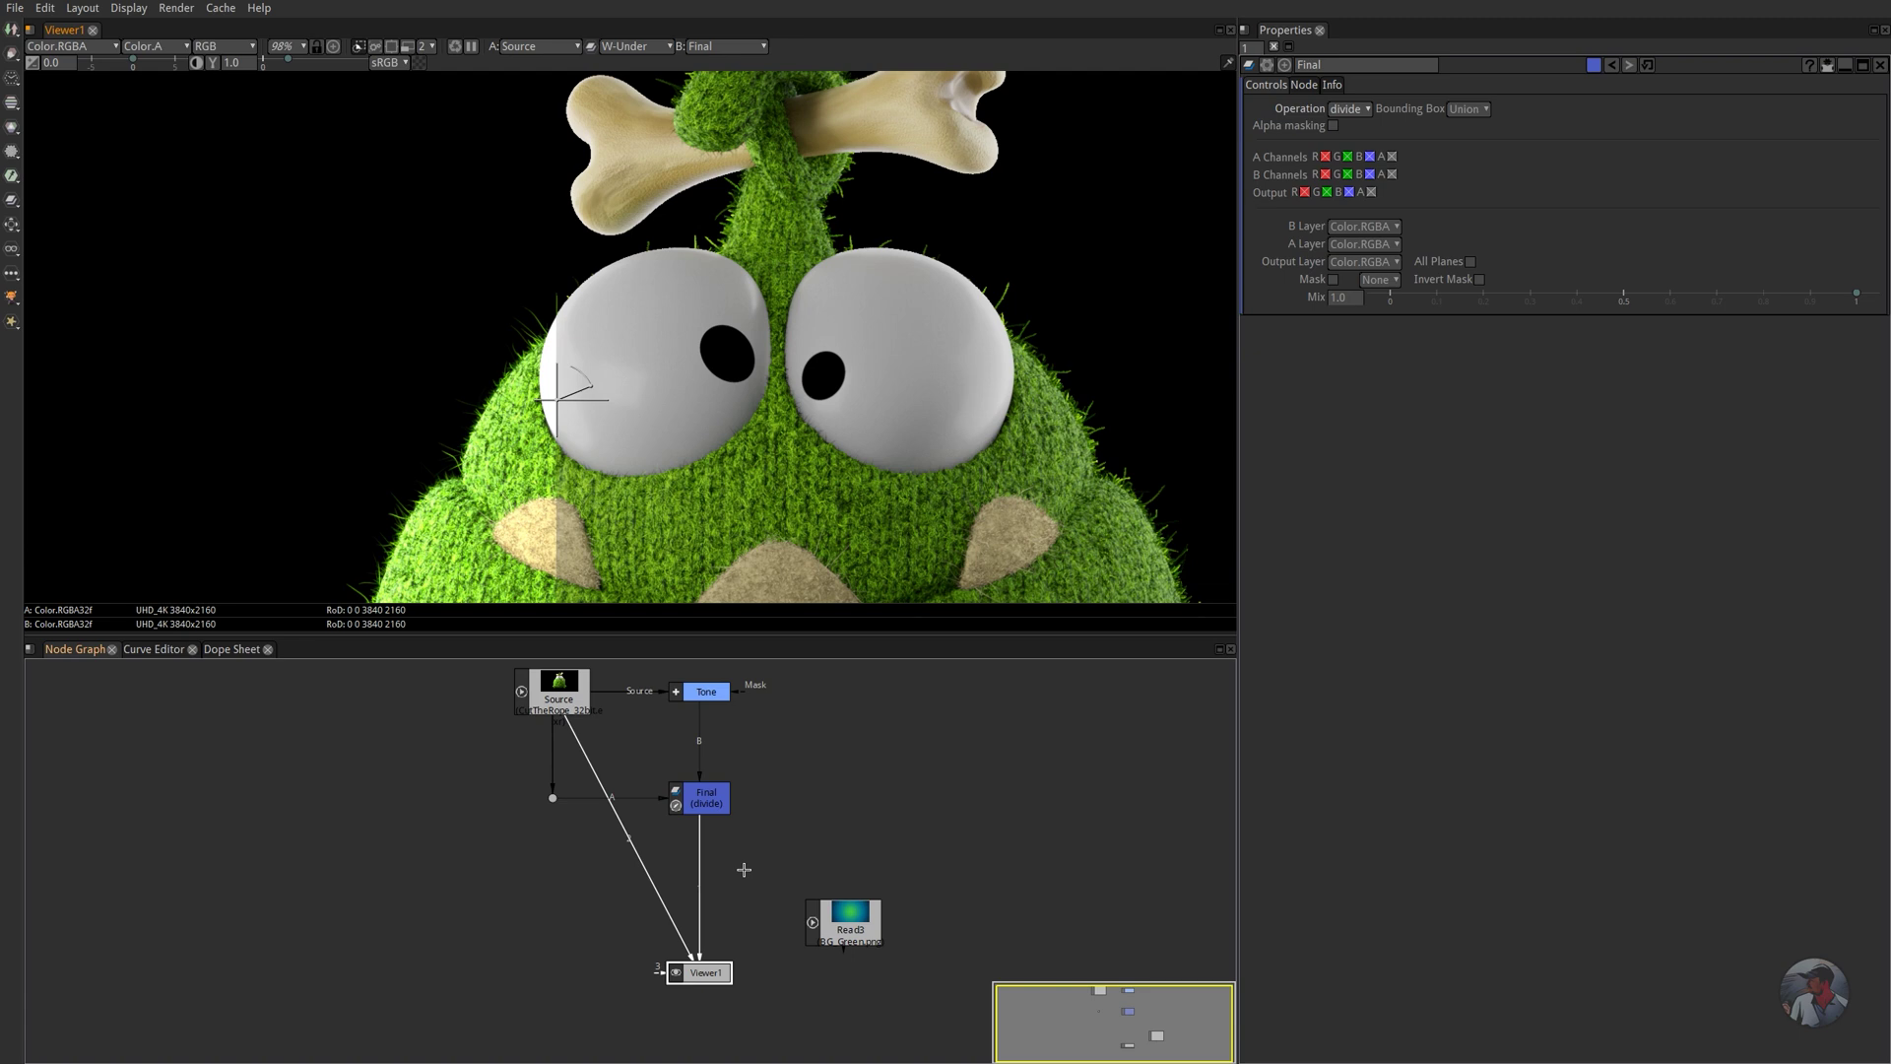
- Insert a ColorCorrect node between Final and the viewer, spaced below Final, and move Viewer1 further down
{"action": "scroll", "coordinate": [682, 522], "scroll_direction": "down", "scroll_amount": 3}
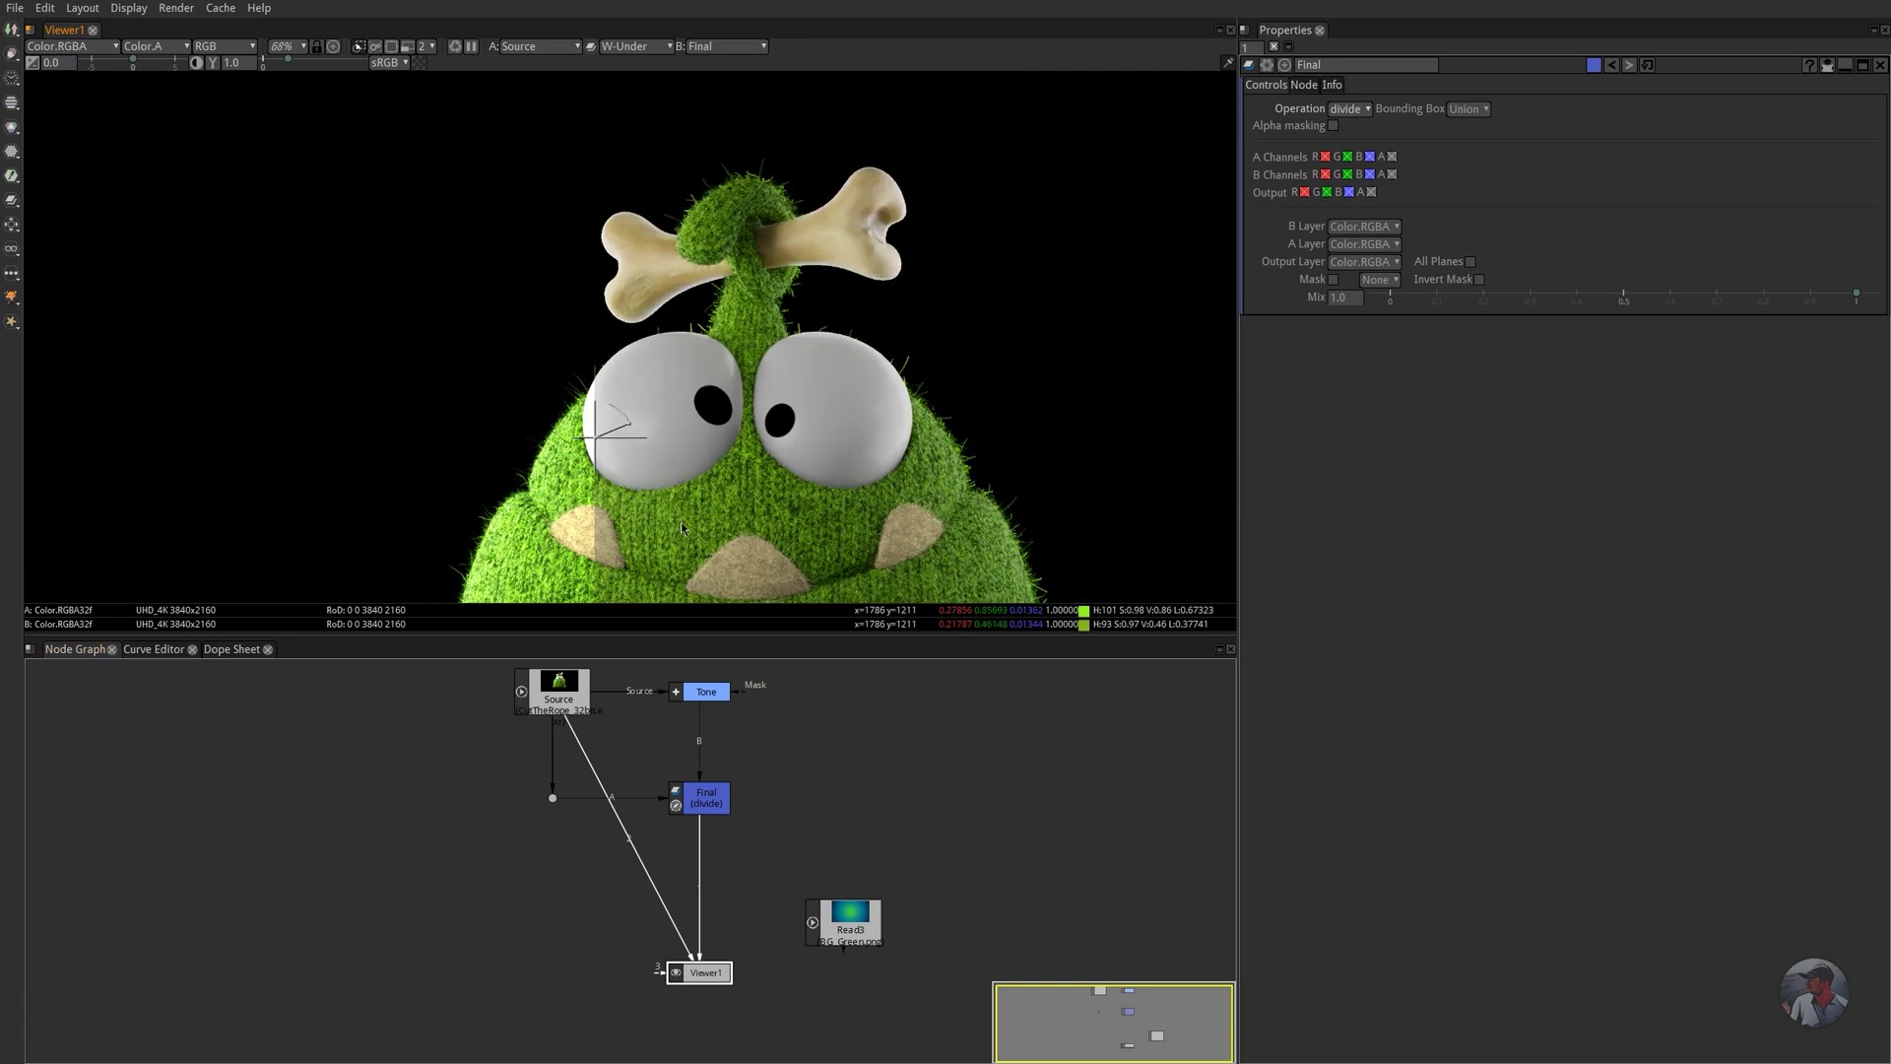
{"action": "left_click", "coordinate": [715, 806]}
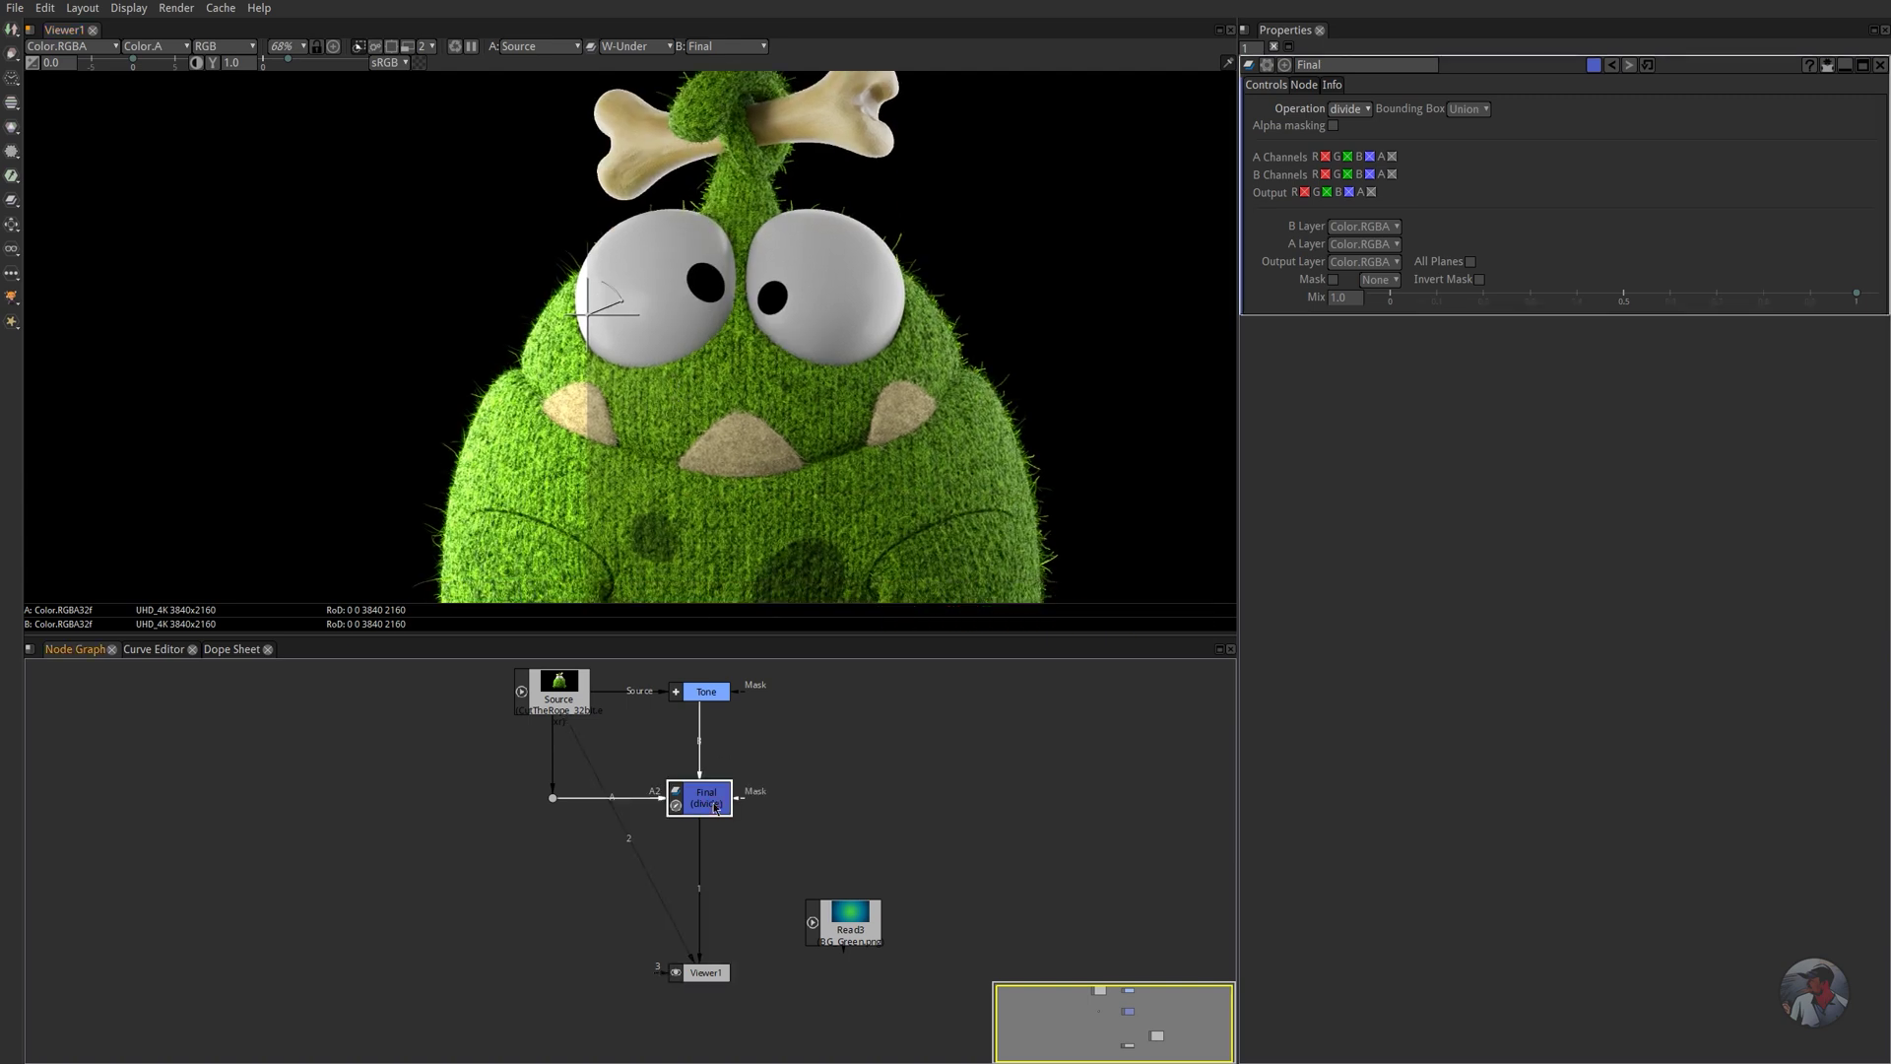
{"action": "right_click", "coordinate": [738, 871]}
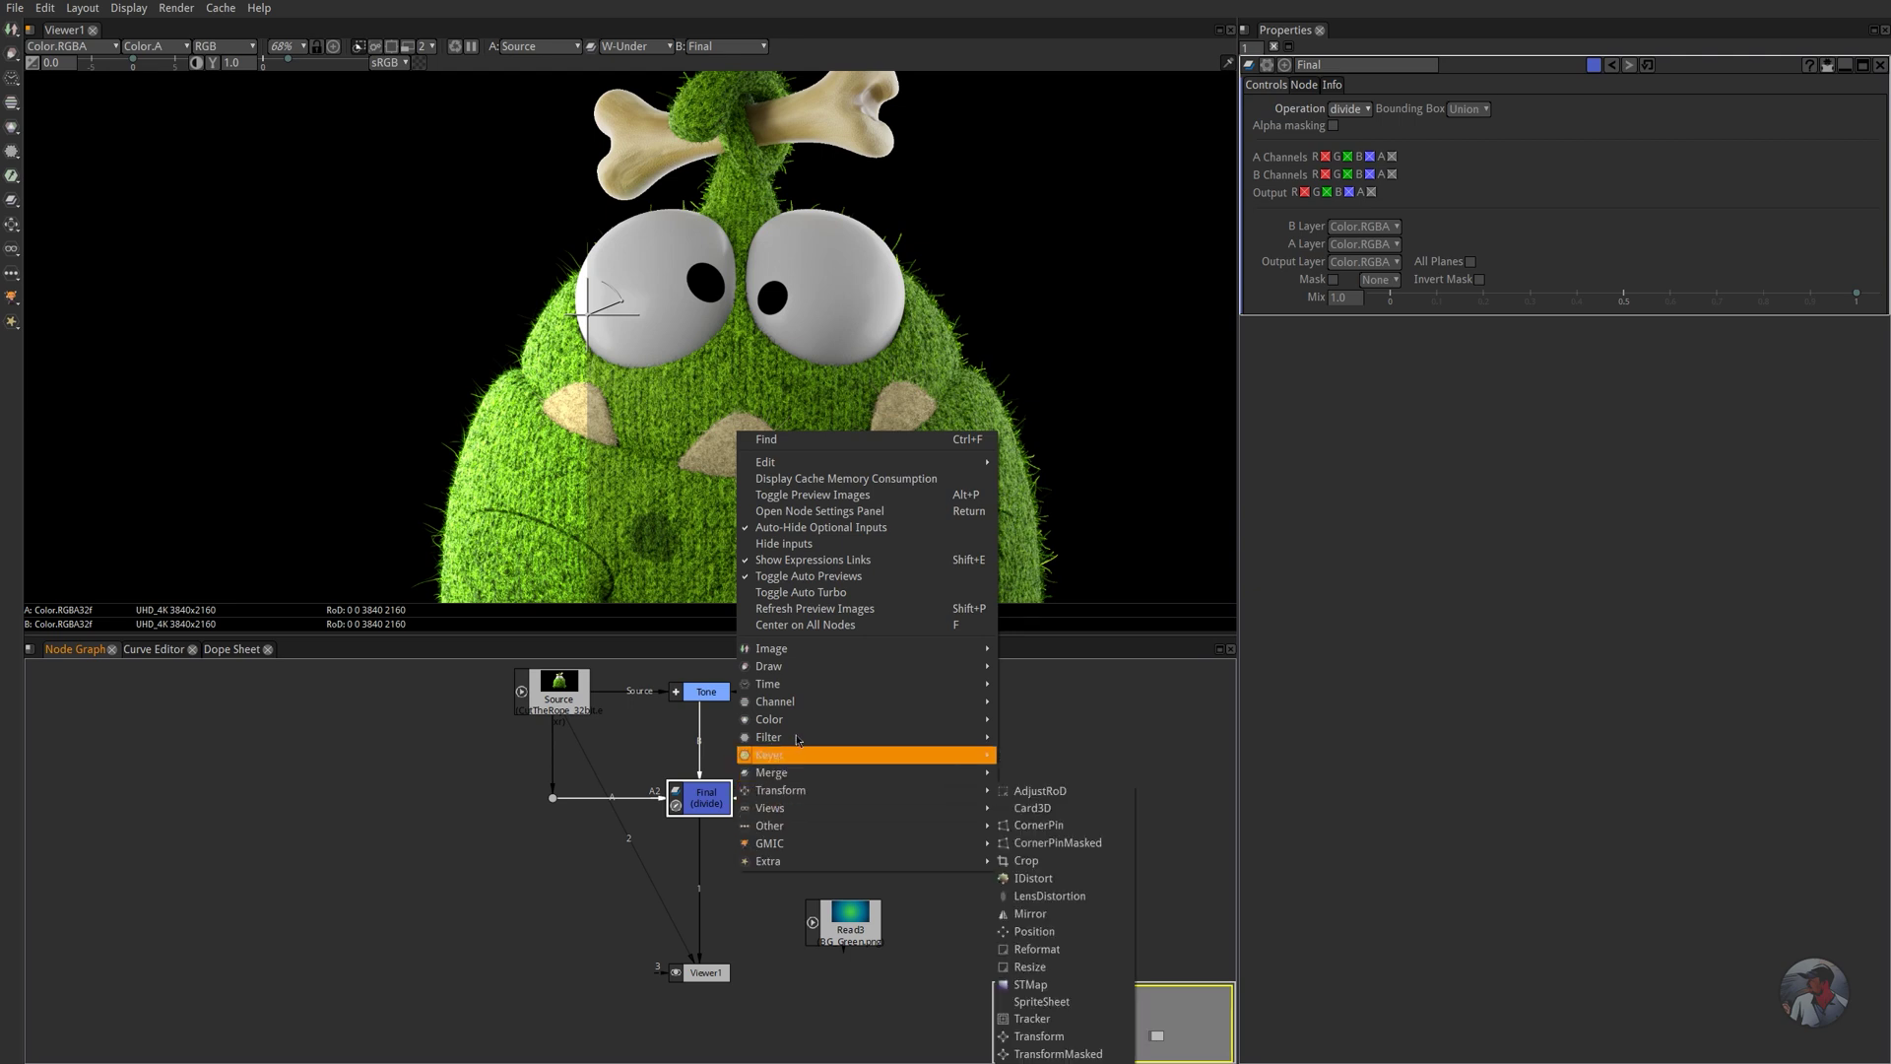
{"action": "mouse_move", "coordinate": [833, 722]}
{"action": "left_click", "coordinate": [1046, 738]}
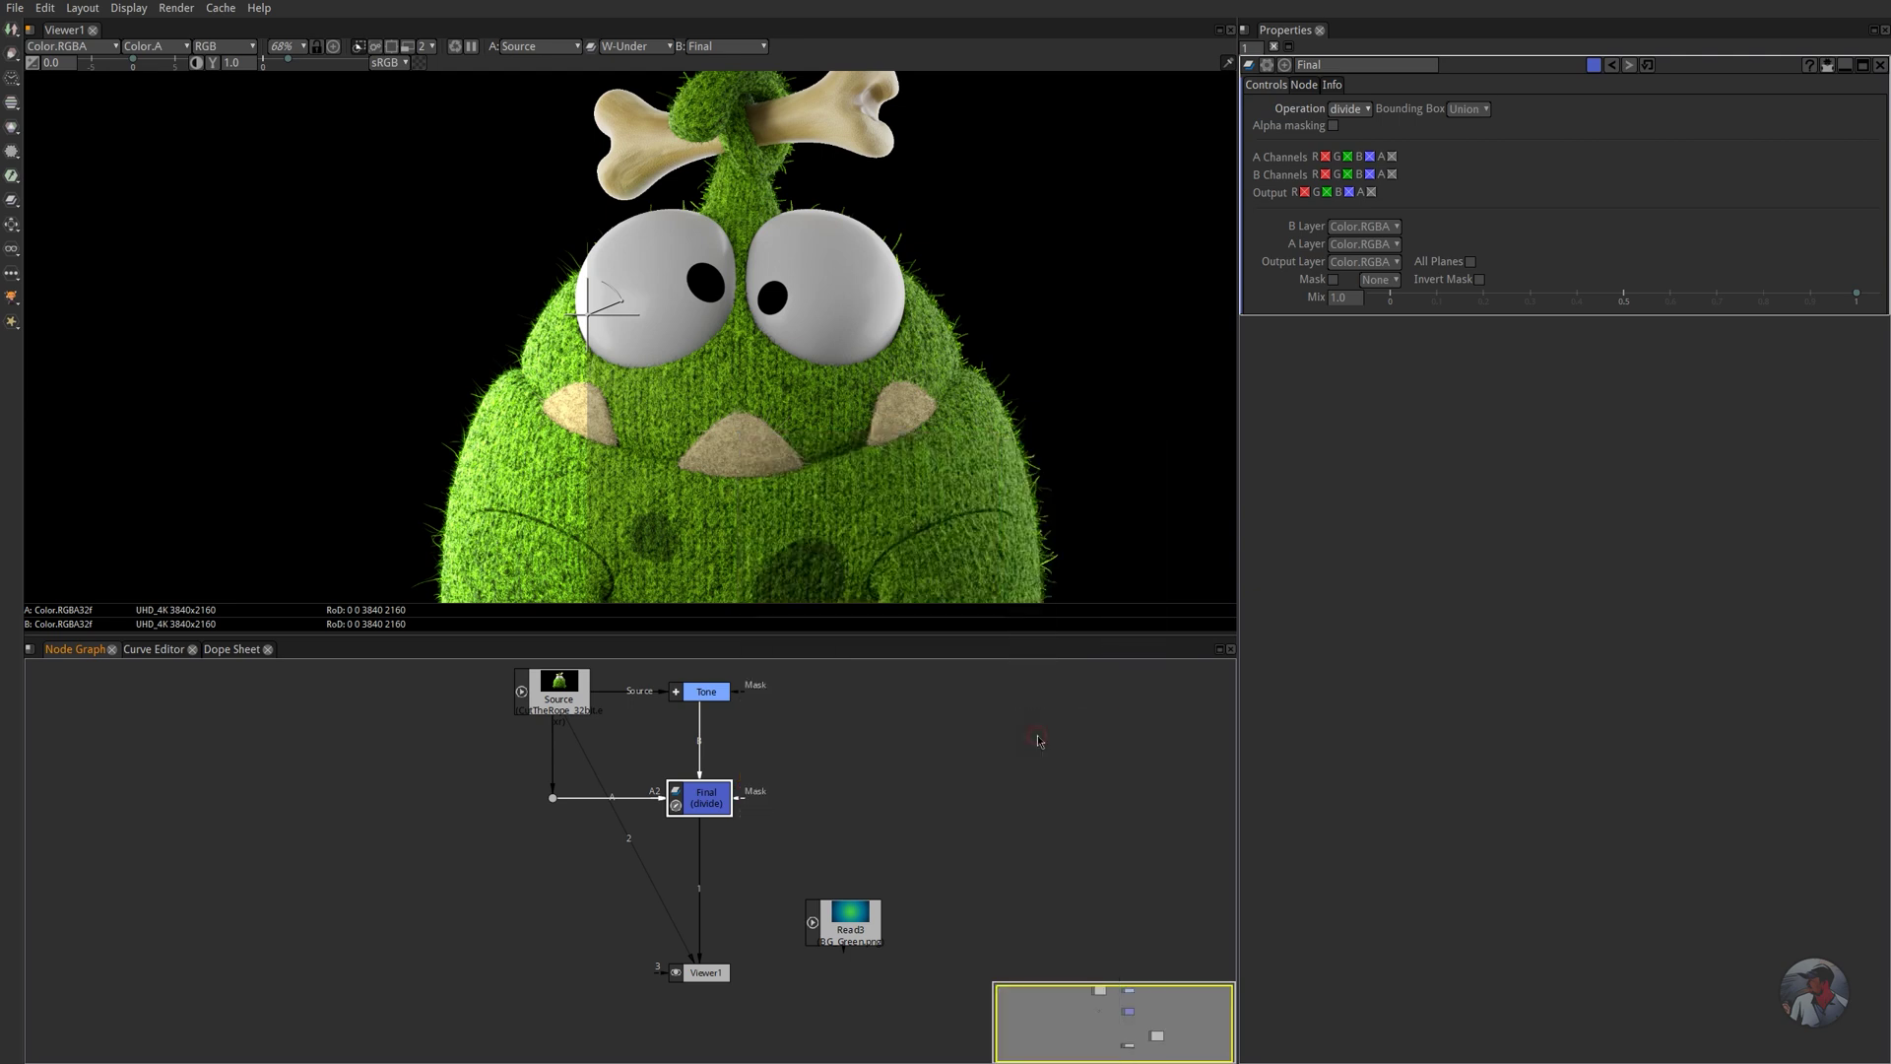
{"action": "left_click_drag", "start_coordinate": [711, 842], "coordinate": [711, 877]}
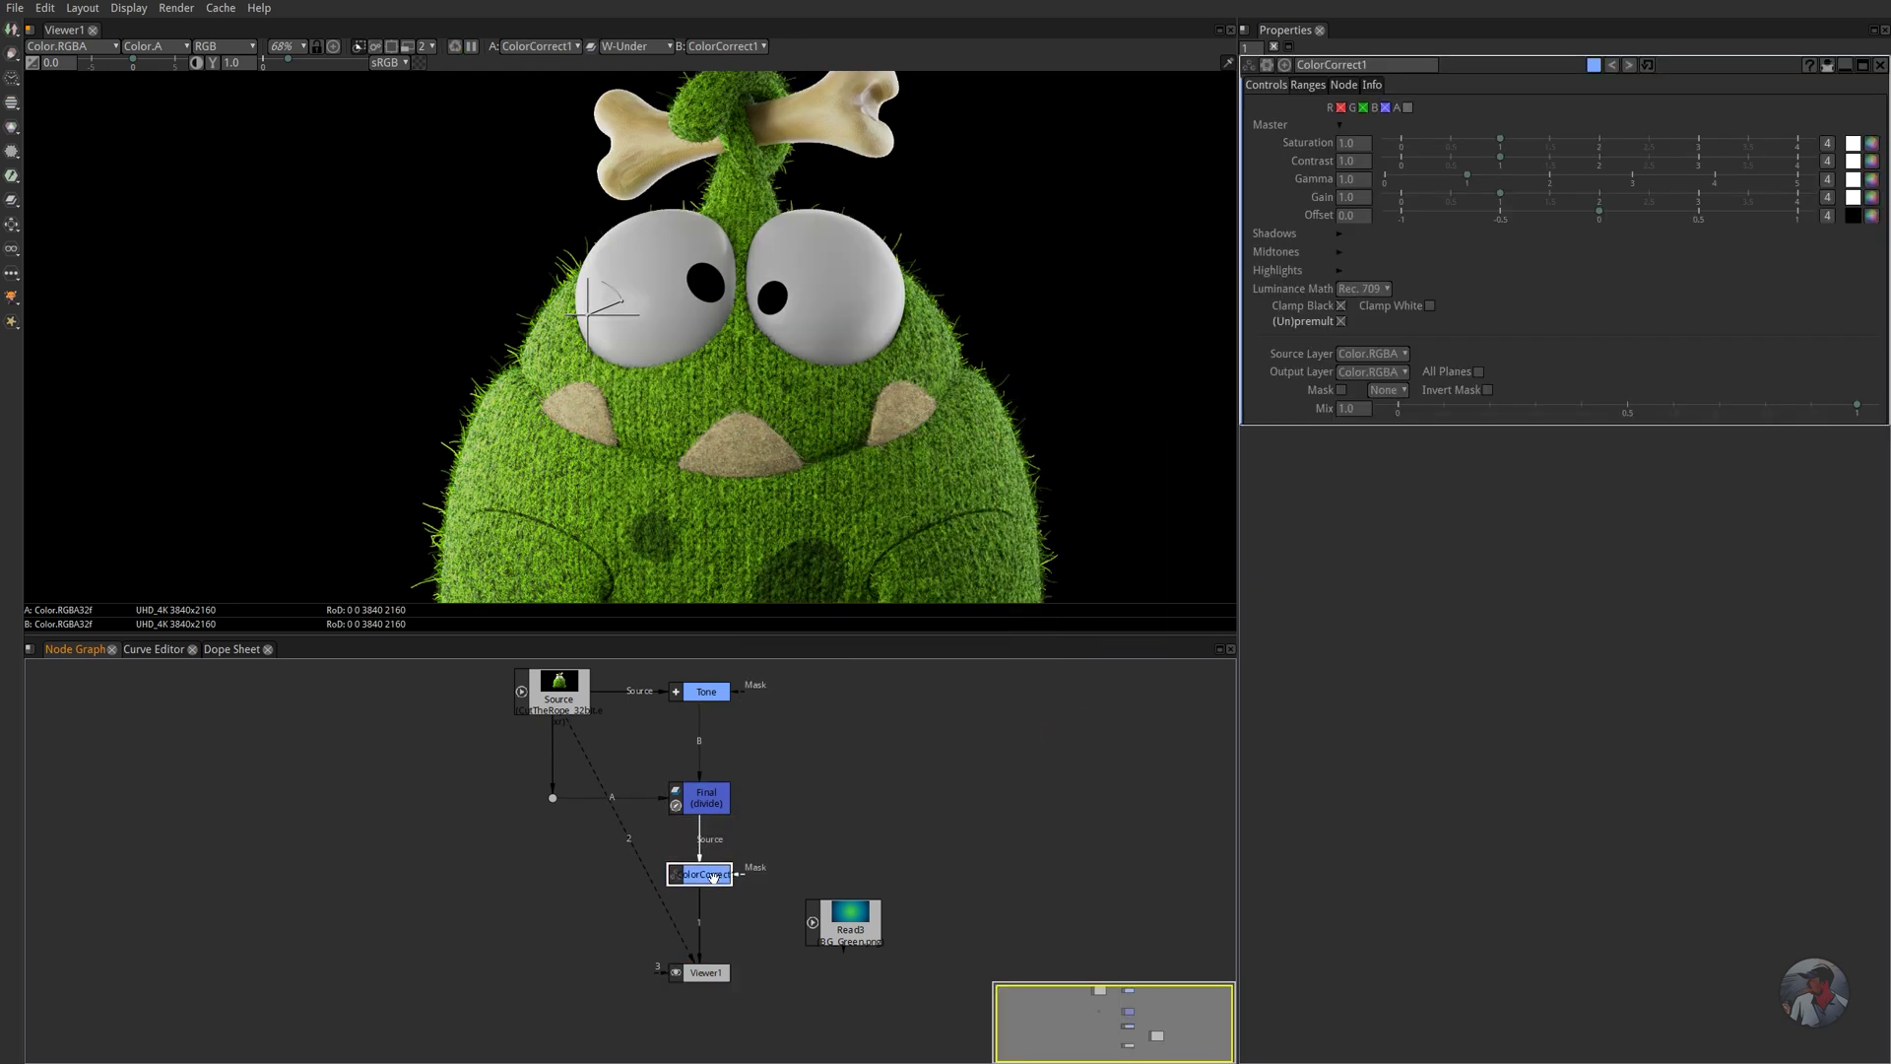
{"action": "left_click_drag", "start_coordinate": [706, 982], "coordinate": [704, 1022]}
{"action": "mouse_move", "coordinate": [830, 921]}
{"action": "left_mouse_down"}
{"action": "mouse_move", "coordinate": [829, 825]}
{"action": "mouse_move", "coordinate": [829, 915]}
{"action": "left_mouse_up"}
{"action": "left_click_drag", "start_coordinate": [716, 928], "coordinate": [715, 981]}
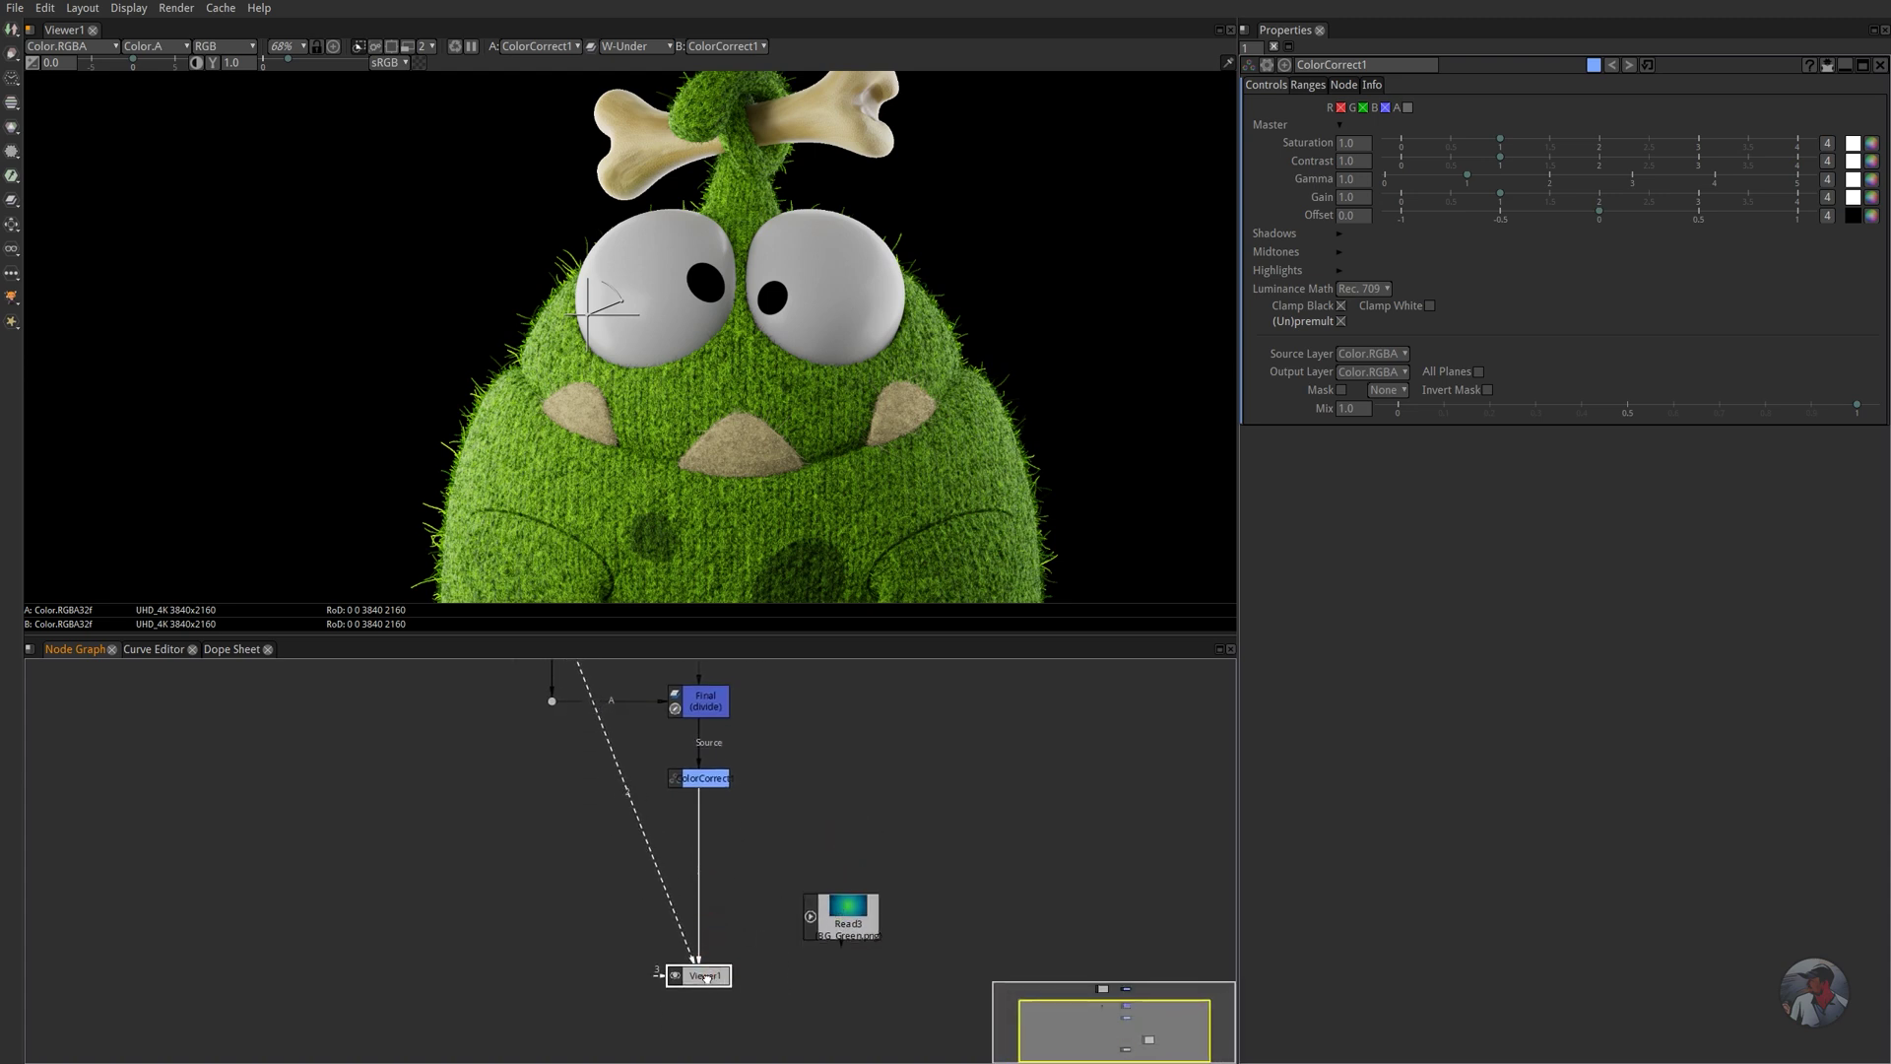
- Set the viewer's A input to Source for the wipe comparison and raise ColorCorrect1's master Gain slightly
{"action": "left_click", "coordinate": [711, 778]}
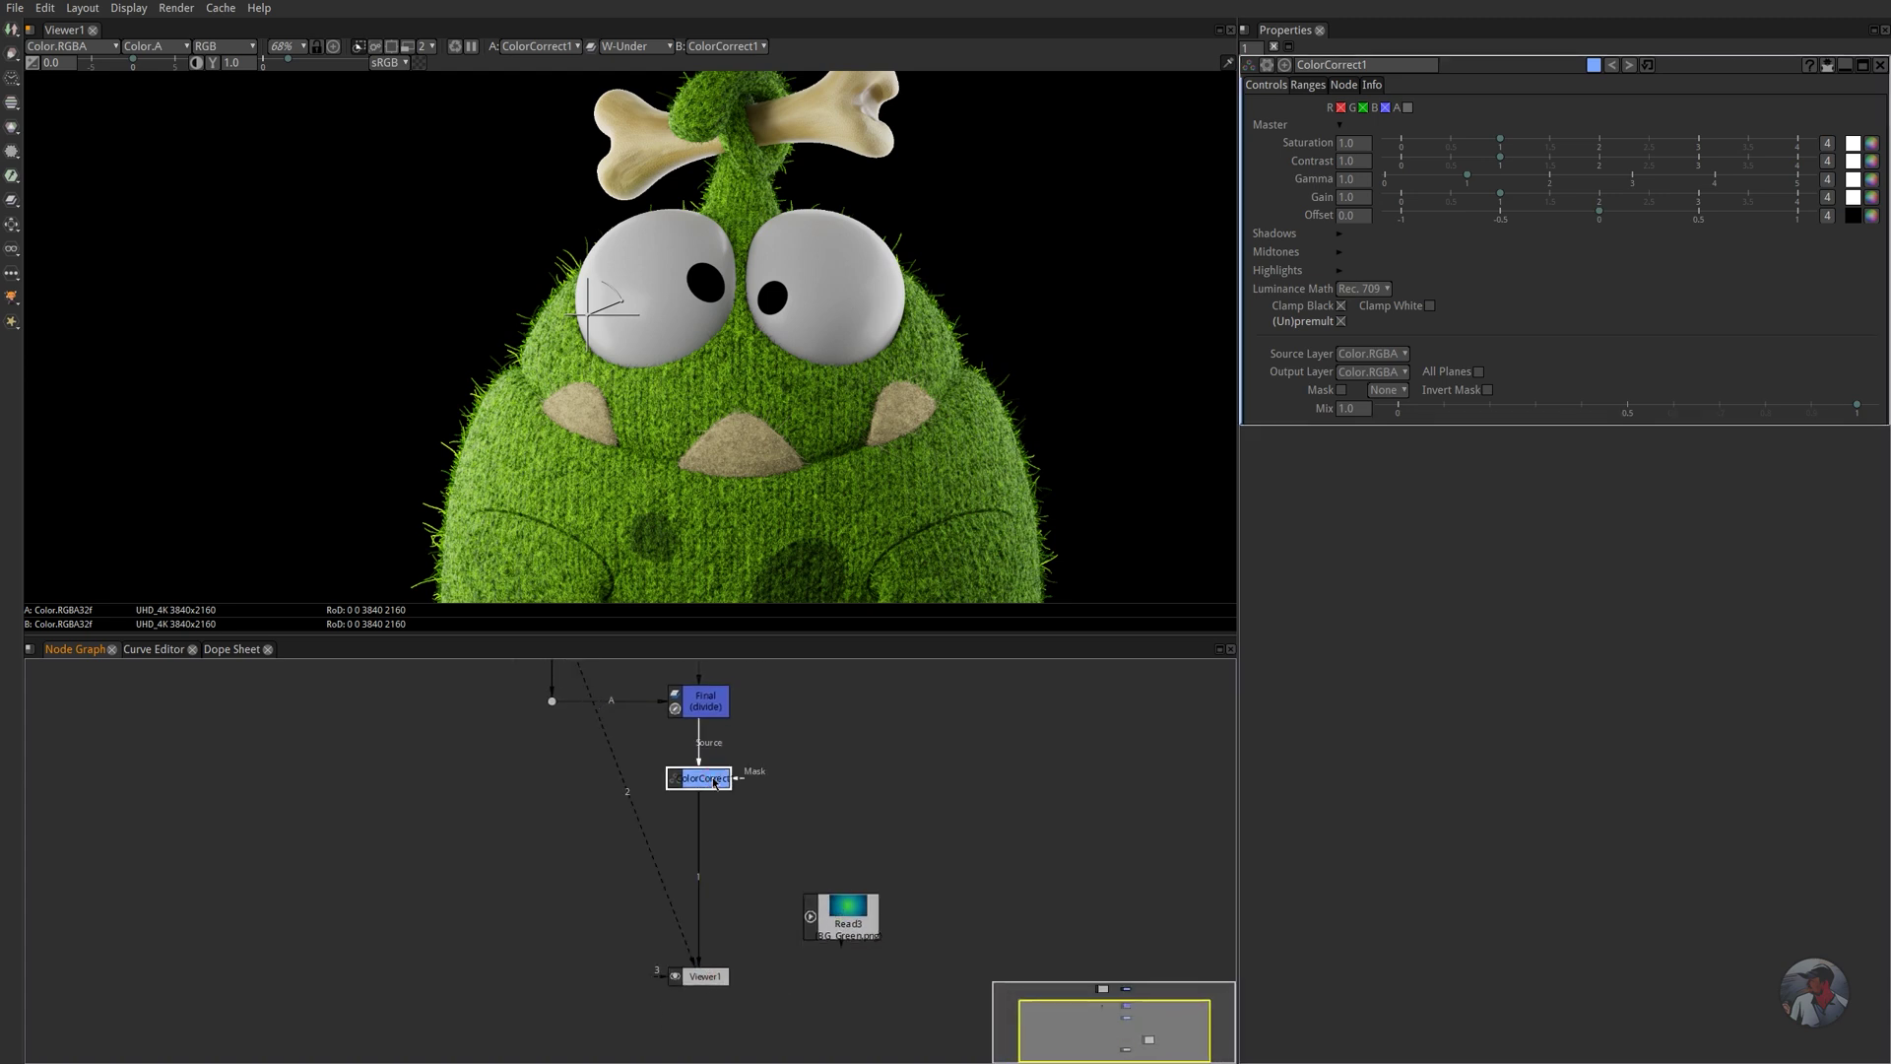
{"action": "left_click", "coordinate": [533, 51]}
{"action": "left_click", "coordinate": [529, 96]}
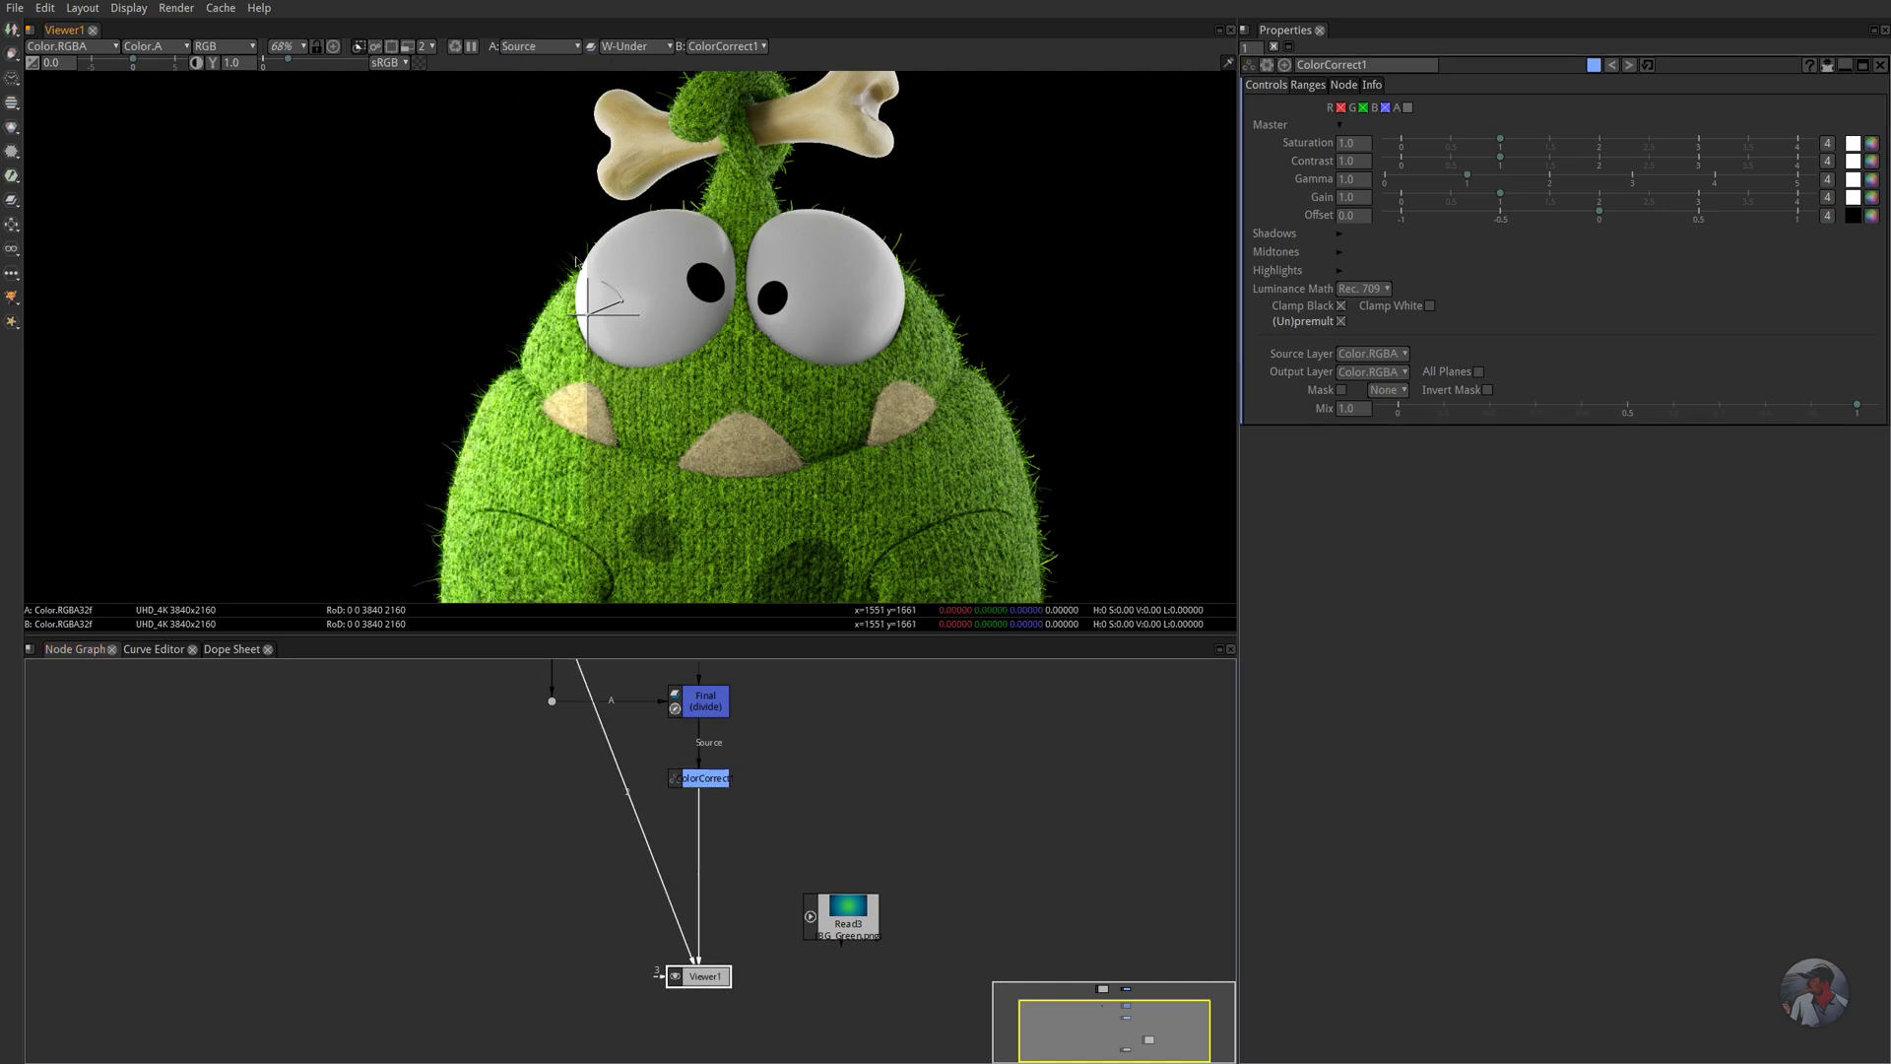
{"action": "scroll", "coordinate": [591, 292], "scroll_direction": "up", "scroll_amount": 2}
{"action": "scroll", "coordinate": [591, 293], "scroll_direction": "up", "scroll_amount": 2}
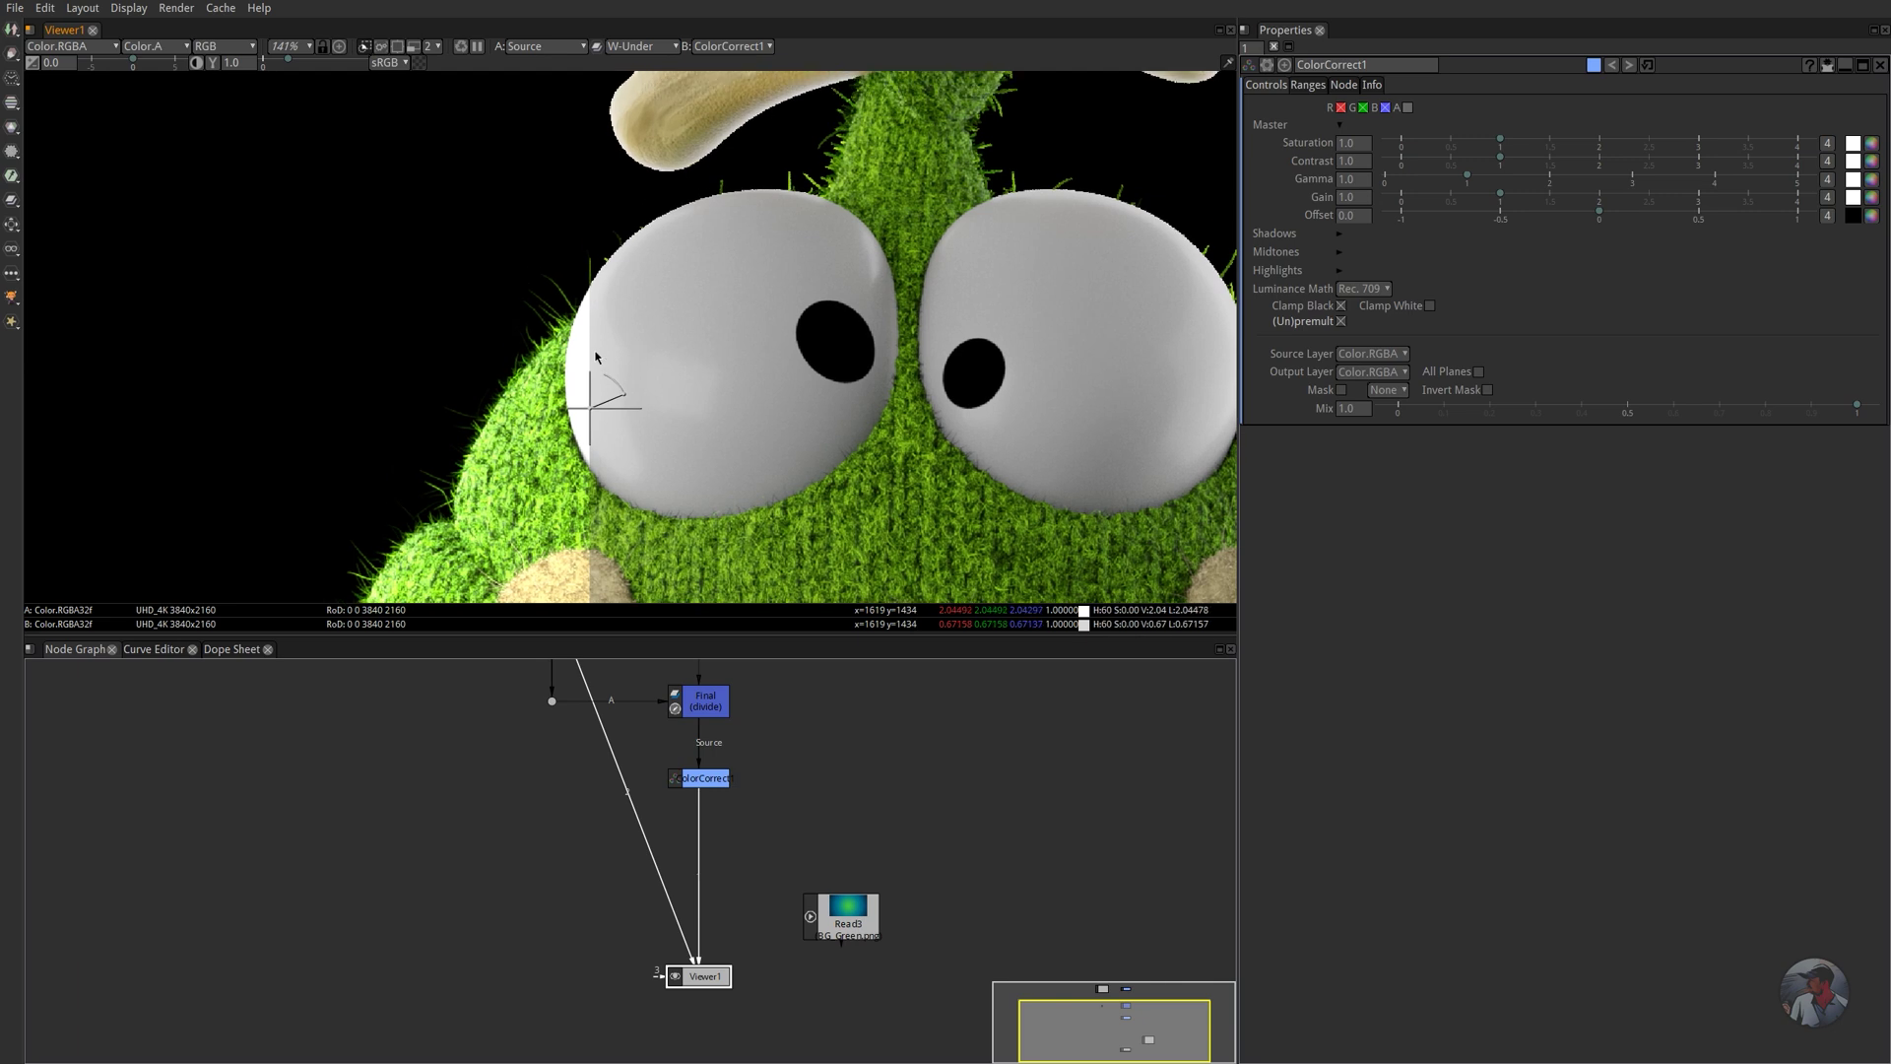
{"action": "left_click", "coordinate": [705, 778]}
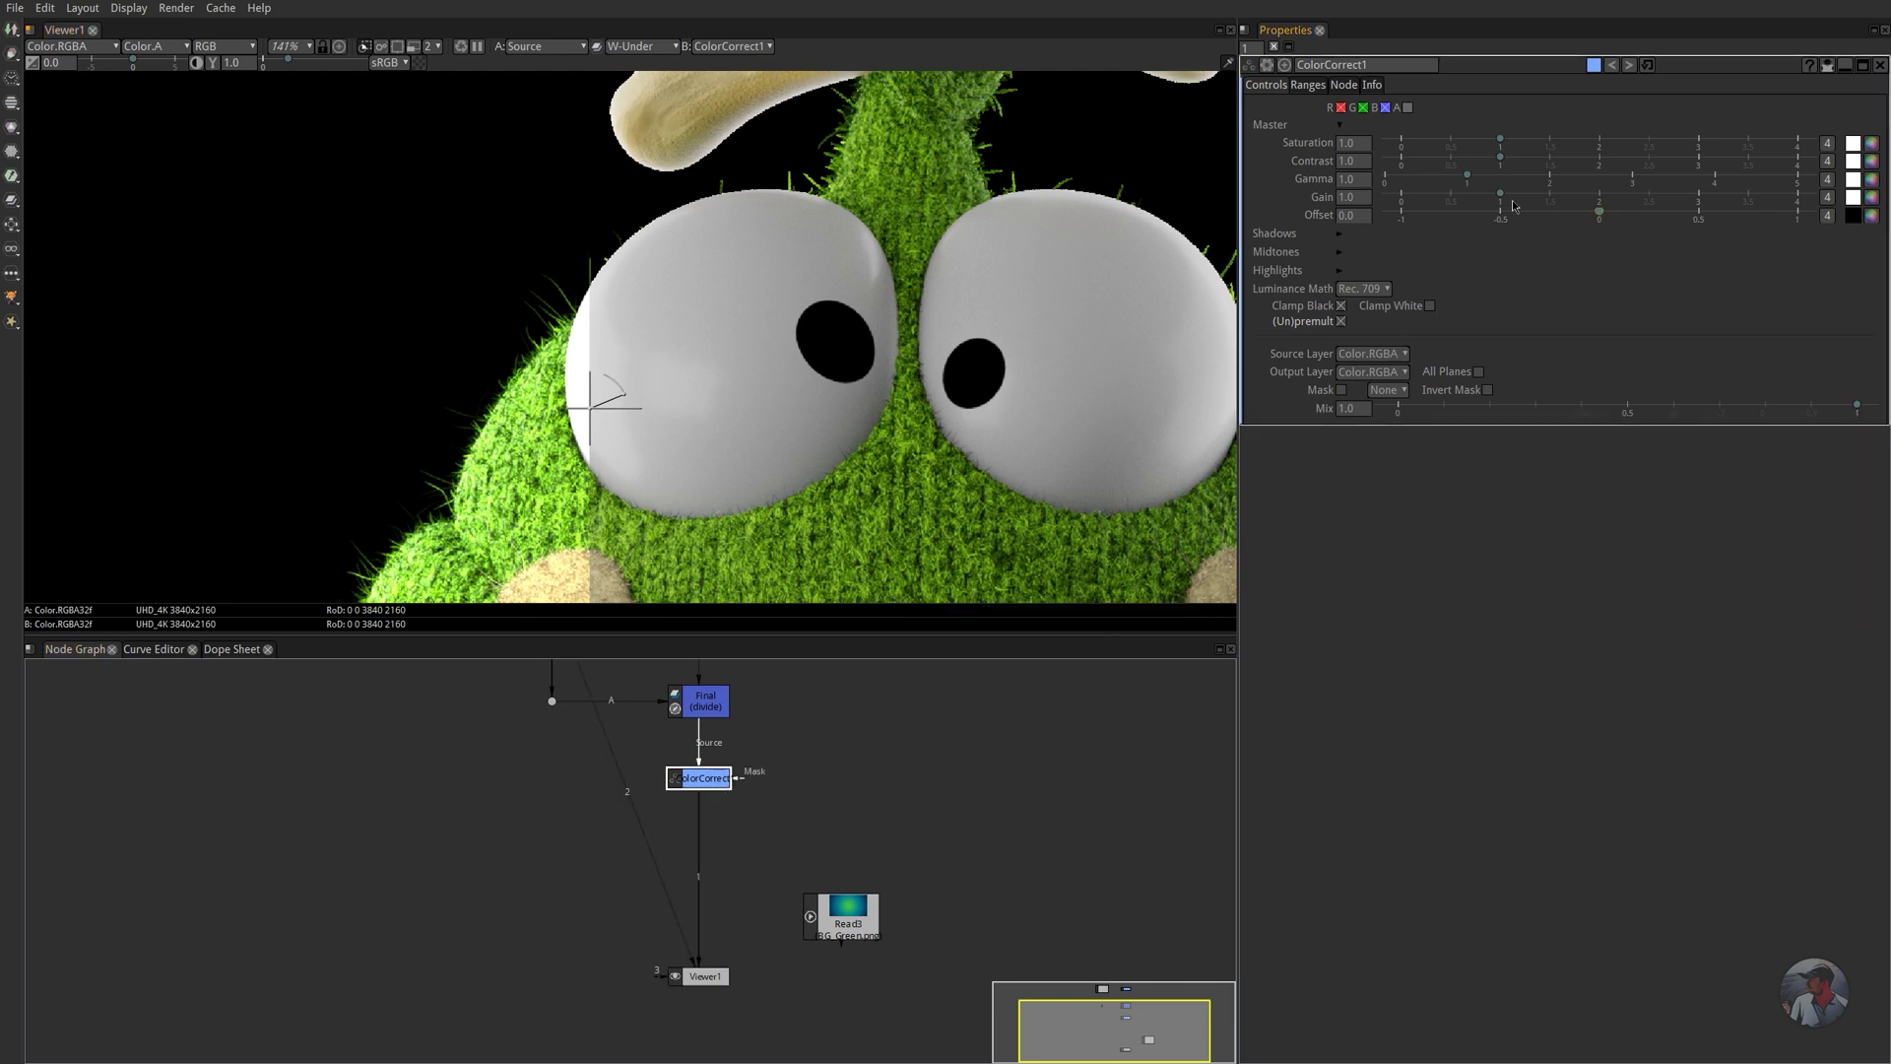
{"action": "left_click_drag", "start_coordinate": [1501, 195], "coordinate": [1532, 198]}
- Lower the Tone node's value to 0.8120 and check the result across the character's eyes and body
{"action": "left_click_drag", "start_coordinate": [792, 731], "coordinate": [756, 873]}
{"action": "left_click", "coordinate": [684, 745]}
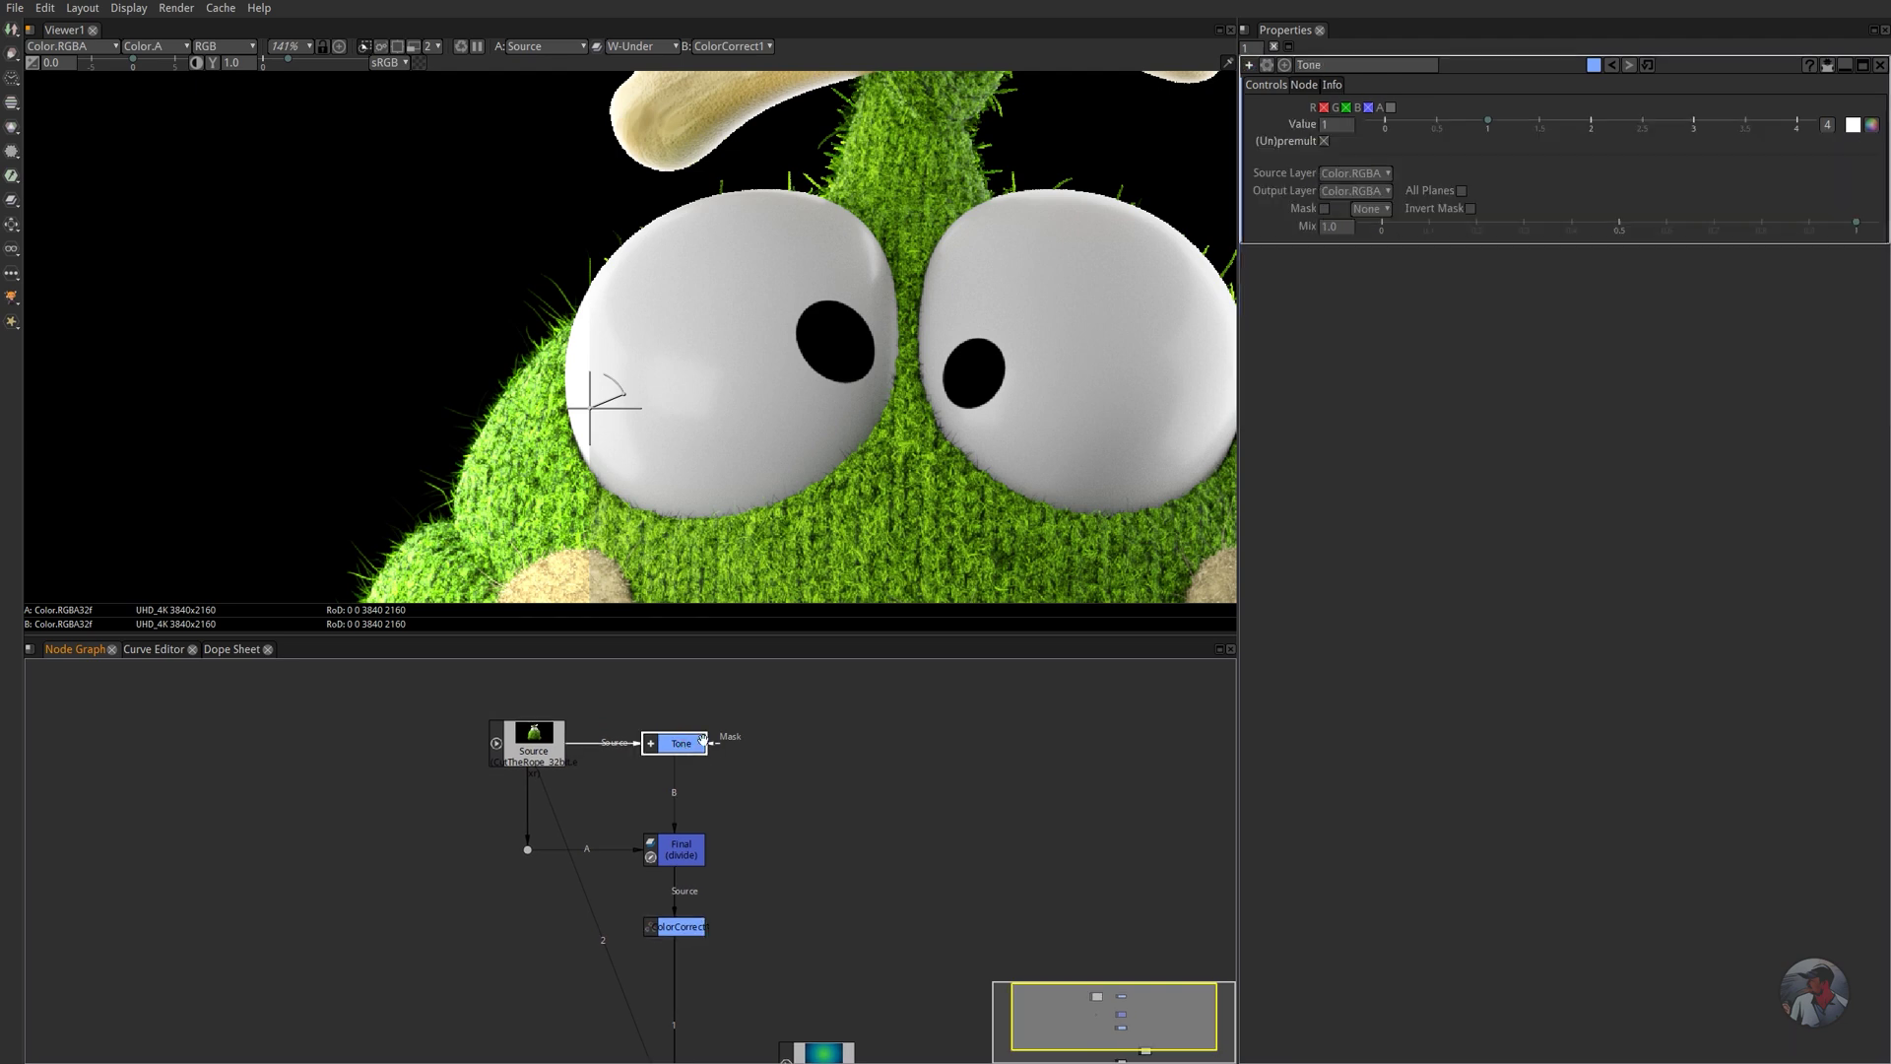
{"action": "left_click_drag", "start_coordinate": [1488, 120], "coordinate": [1465, 130]}
{"action": "left_click_drag", "start_coordinate": [1470, 133], "coordinate": [1474, 133]}
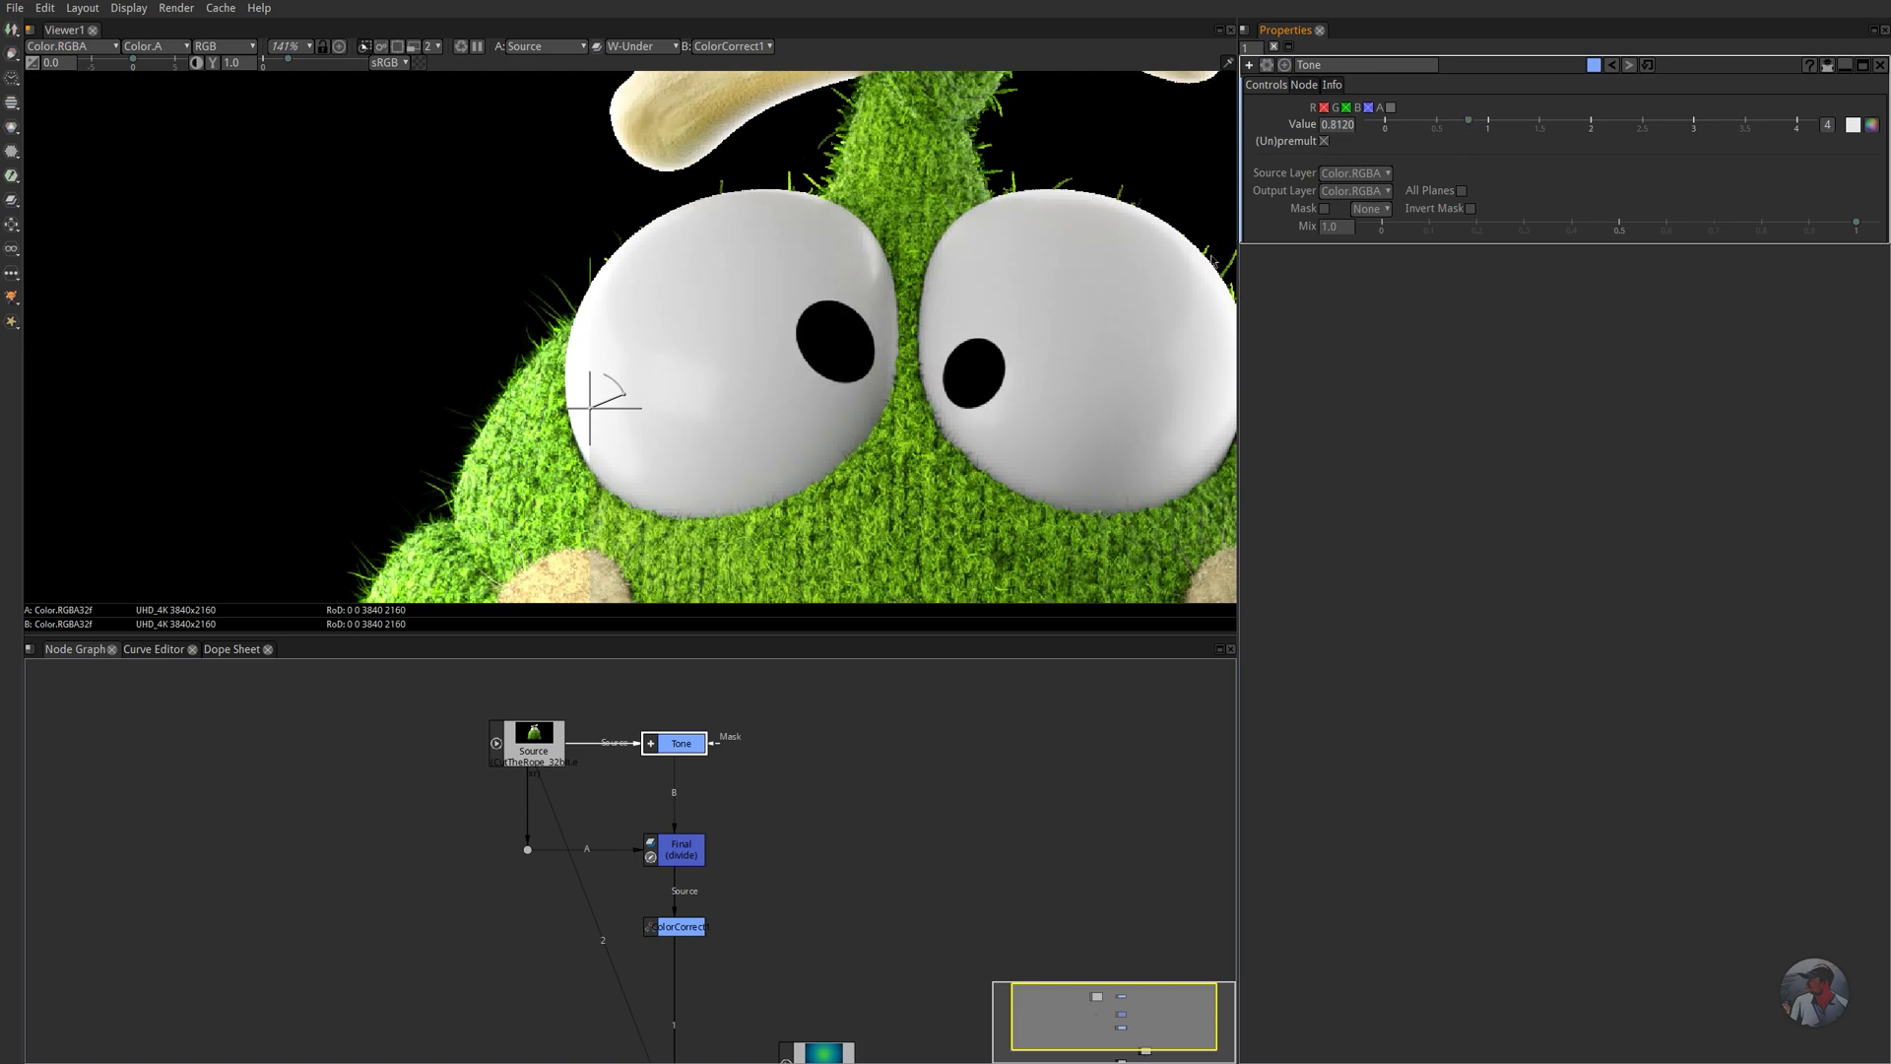
{"action": "scroll", "coordinate": [1017, 316], "scroll_direction": "down", "scroll_amount": 3}
{"action": "left_click_drag", "start_coordinate": [1024, 316], "coordinate": [908, 166]}
{"action": "scroll", "coordinate": [847, 256], "scroll_direction": "down", "scroll_amount": 4}
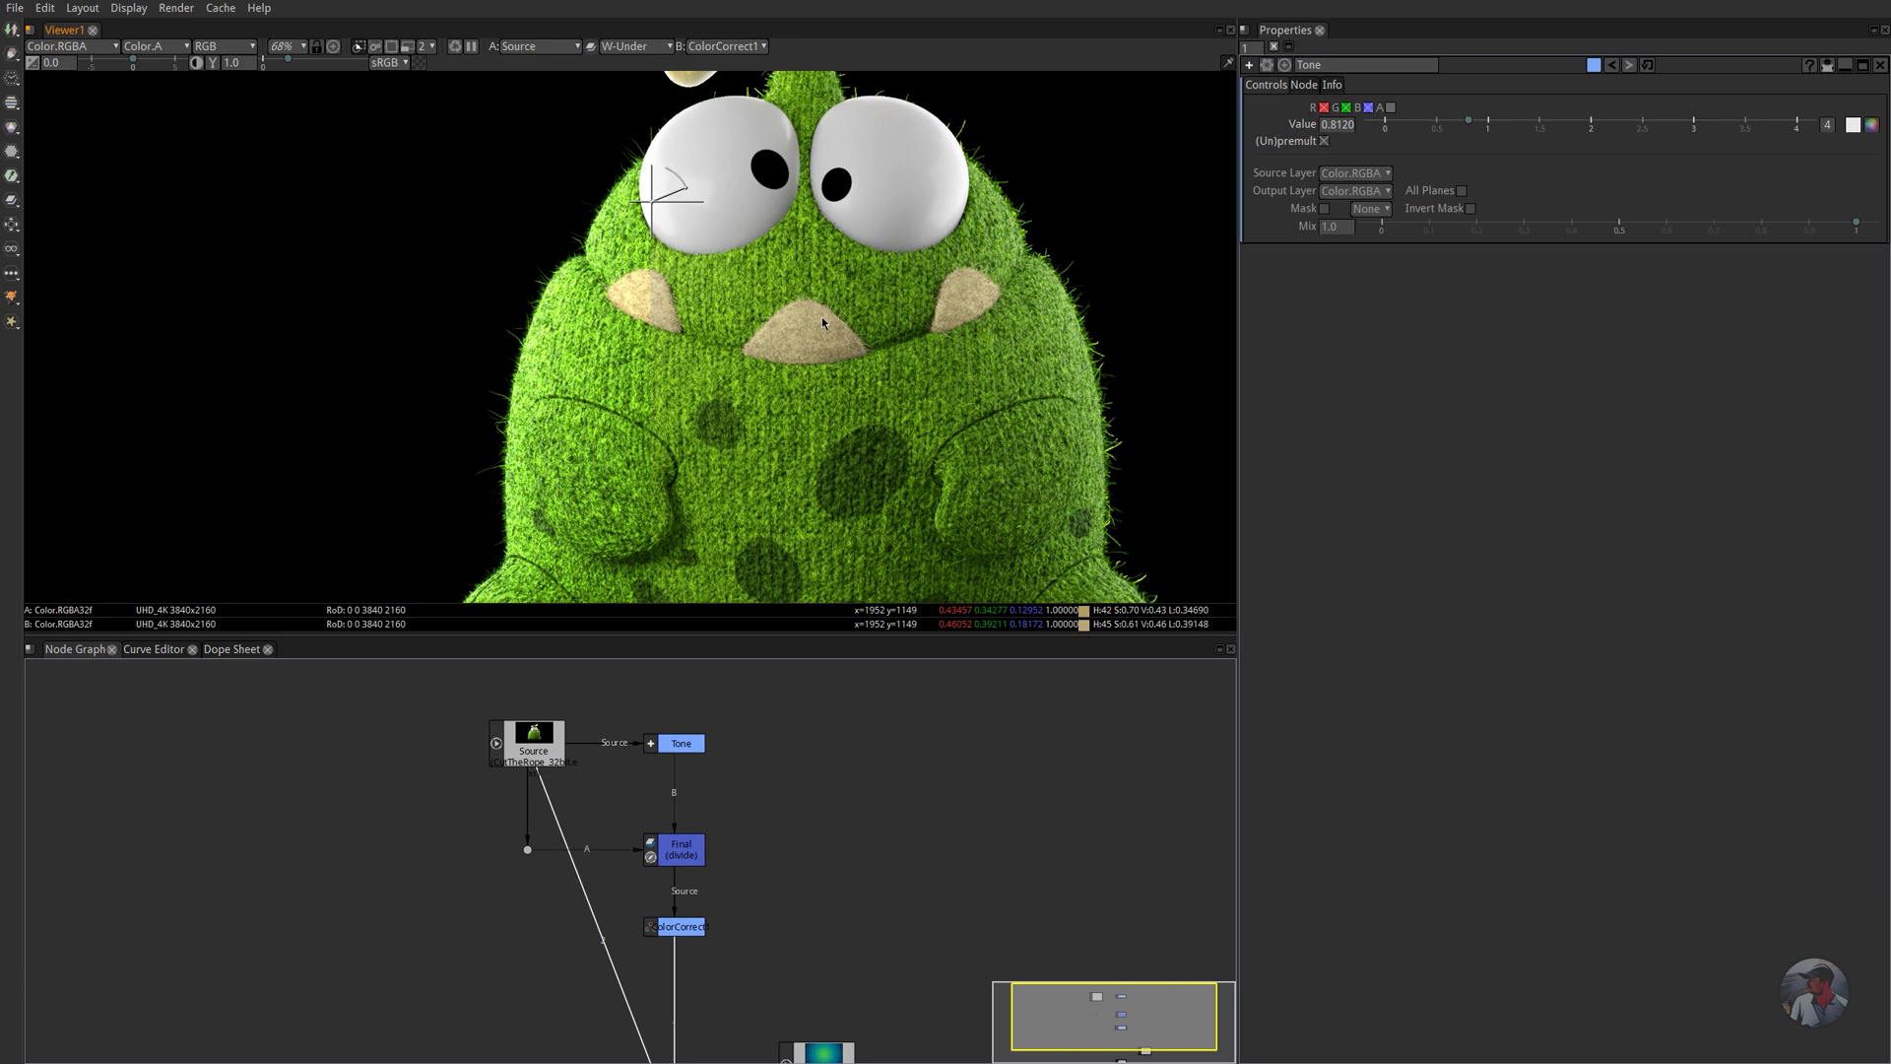
- Disconnect Source from Viewer1, turn off the wipe comparison, and show ColorCorrect1 alone in the viewer
{"action": "left_click_drag", "start_coordinate": [745, 866], "coordinate": [728, 817]}
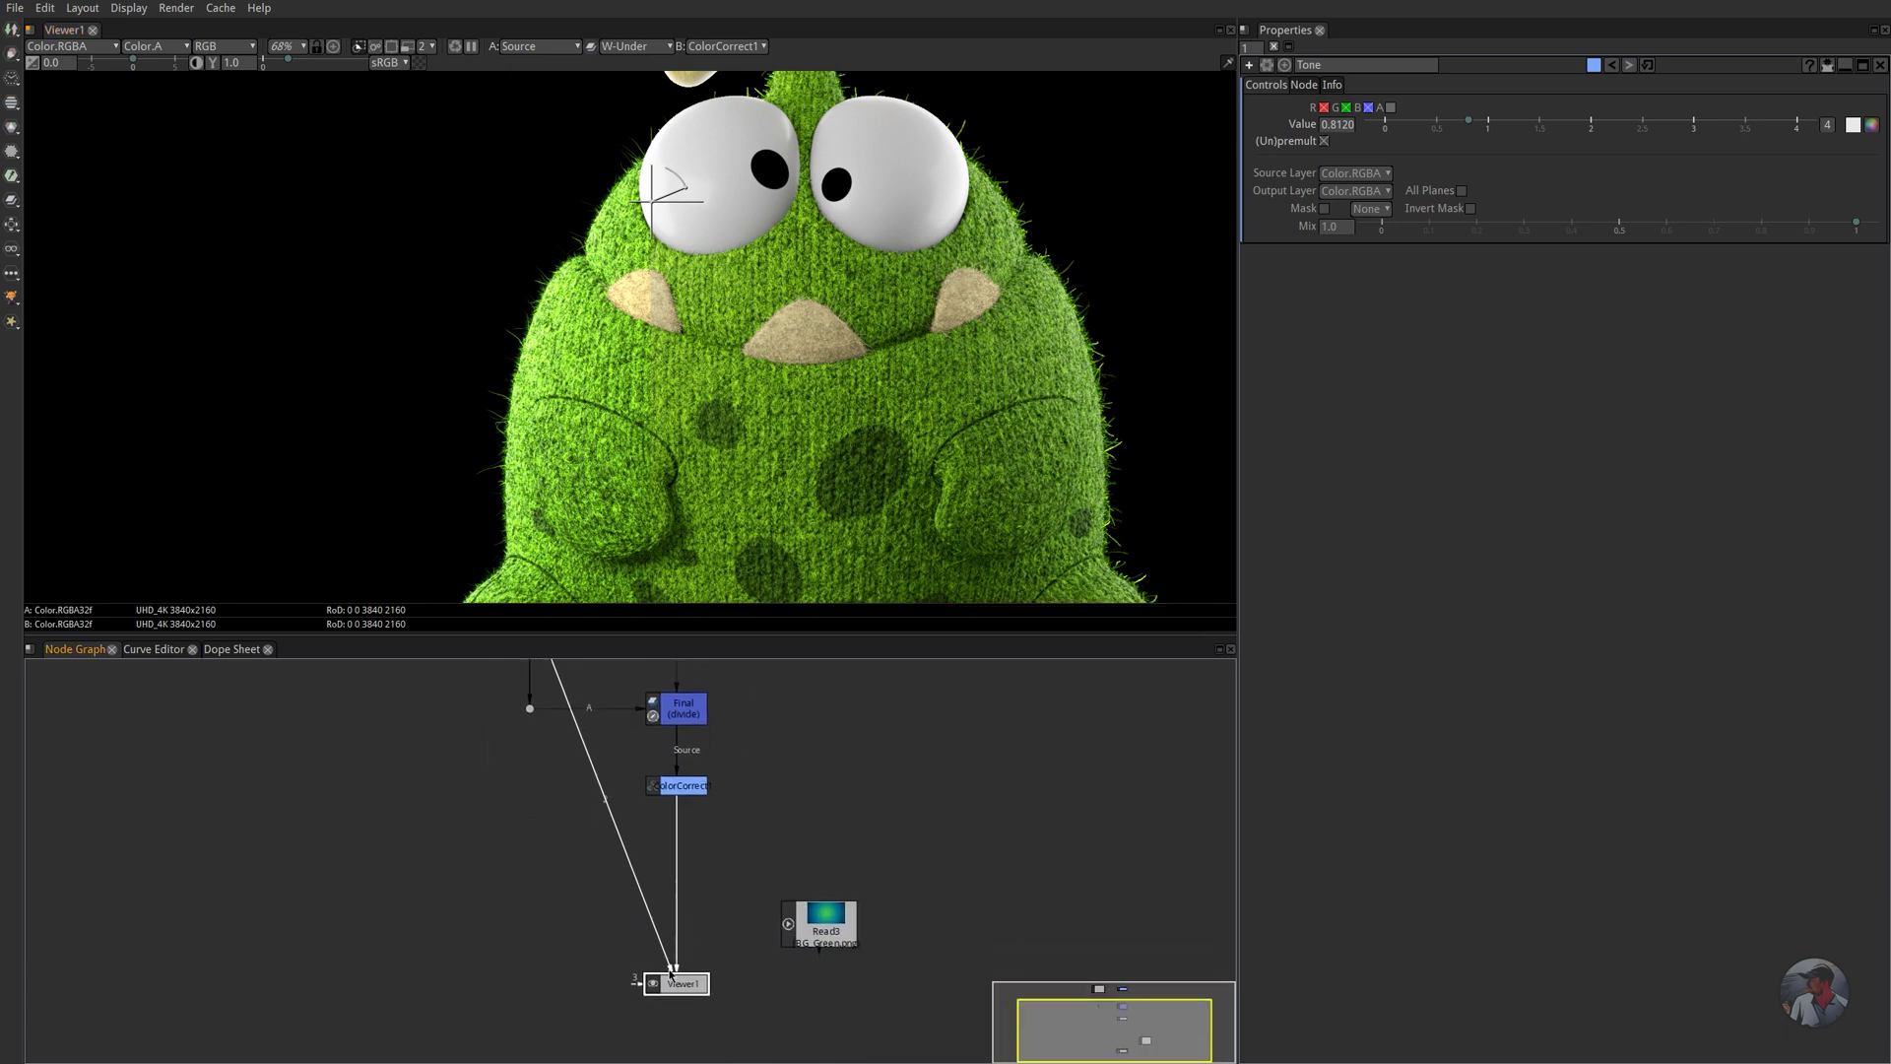
{"action": "left_click_drag", "start_coordinate": [671, 970], "coordinate": [623, 899]}
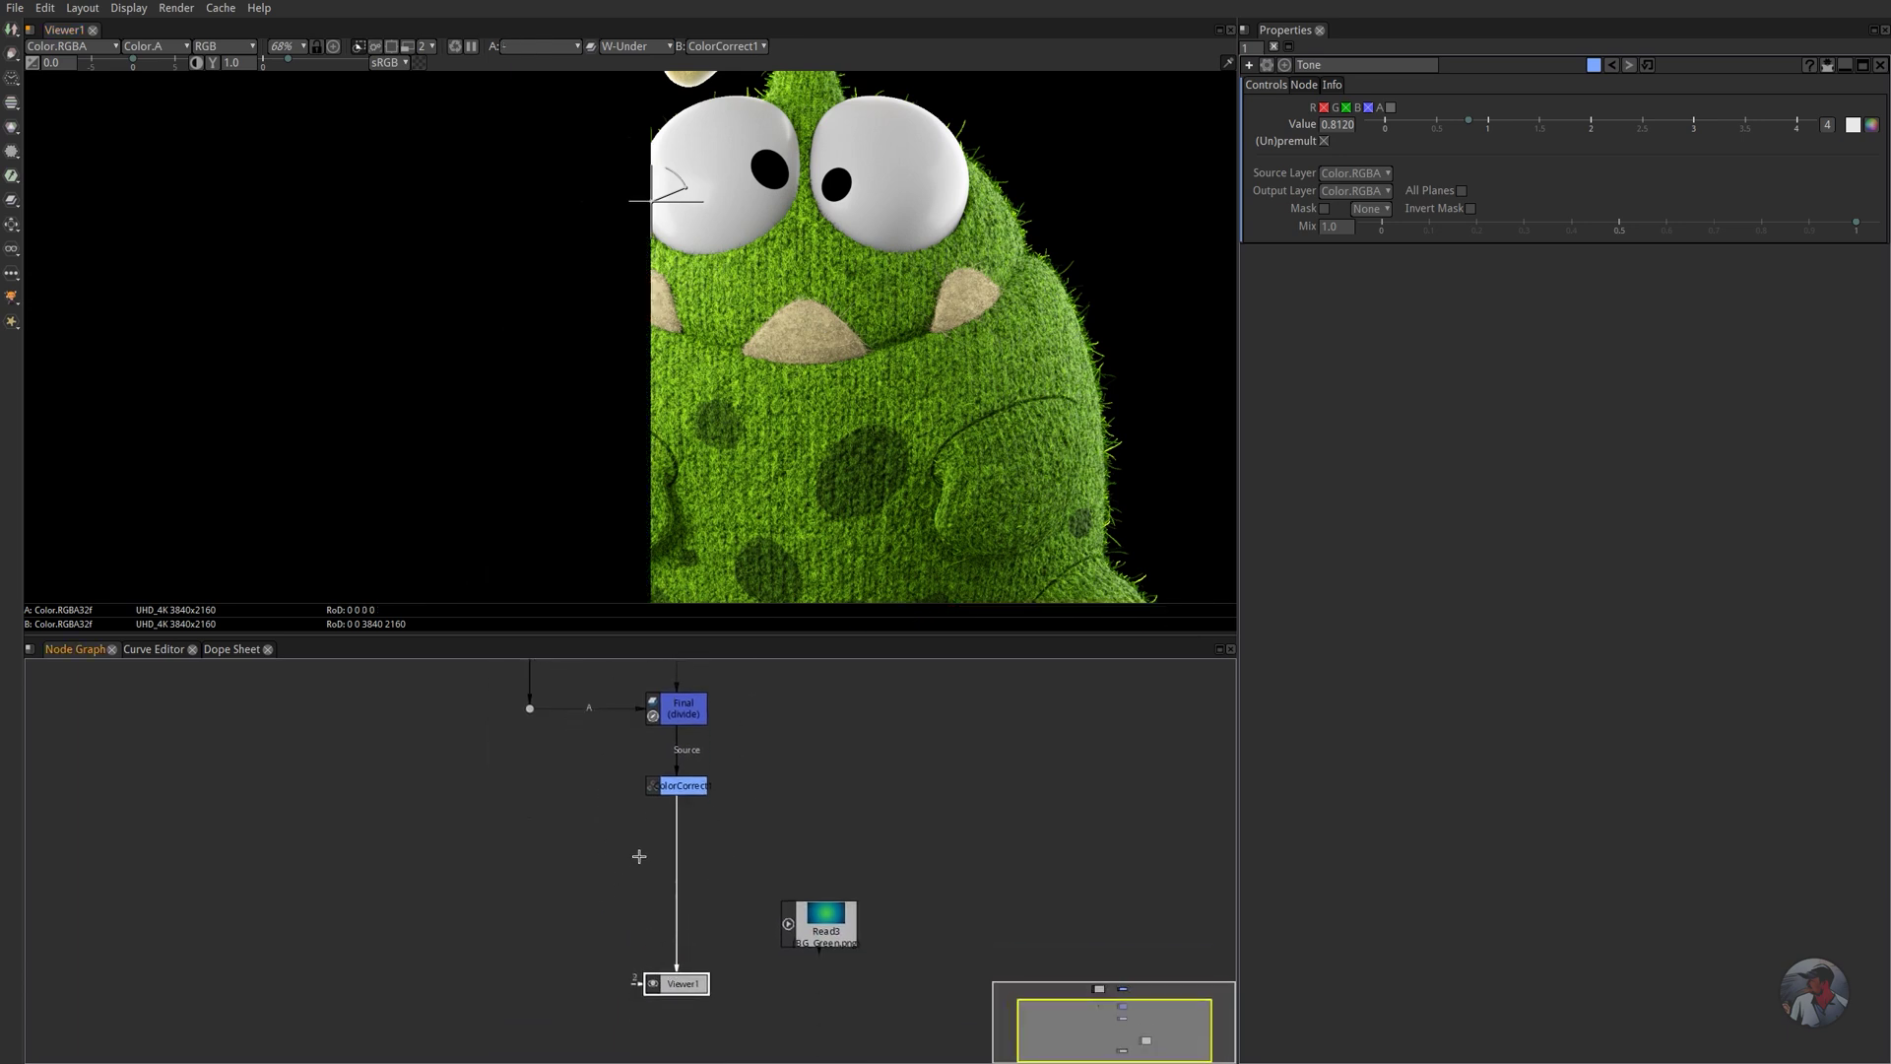
{"action": "key", "text": "w"}
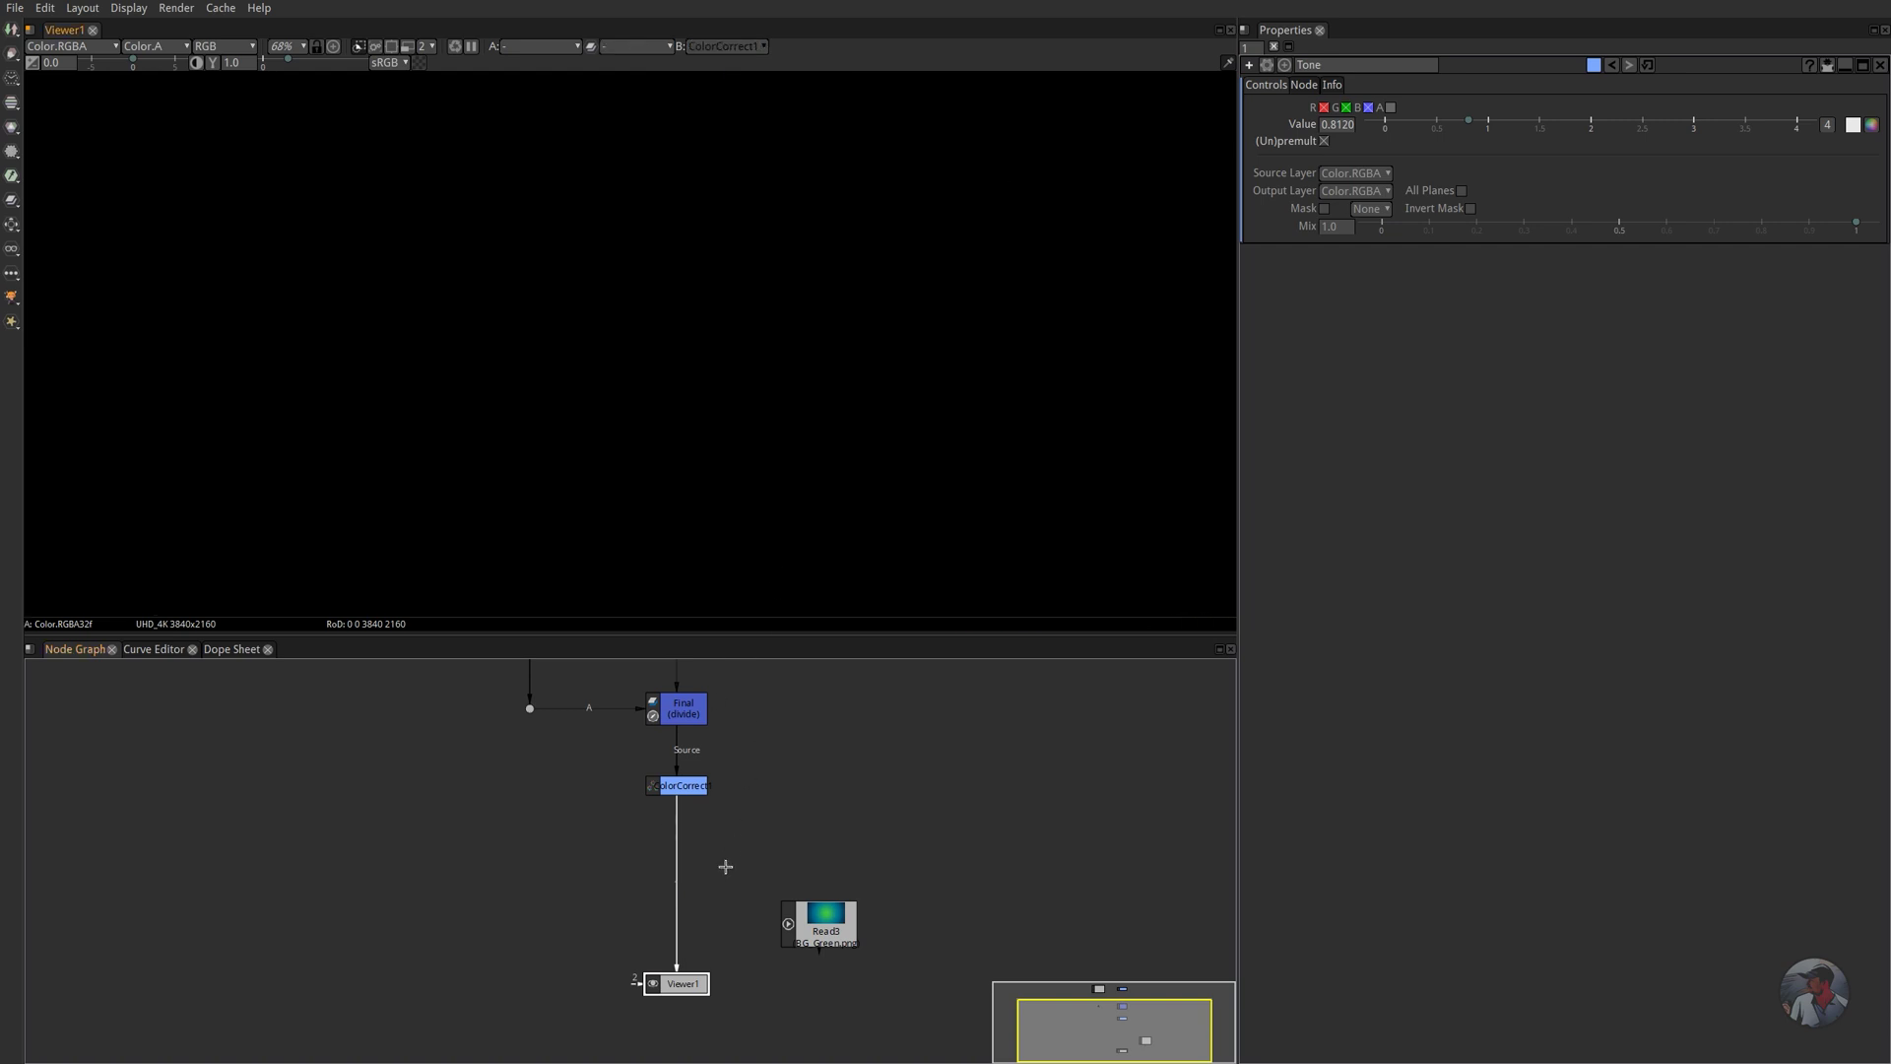
{"action": "left_click_drag", "start_coordinate": [693, 783], "coordinate": [693, 786]}
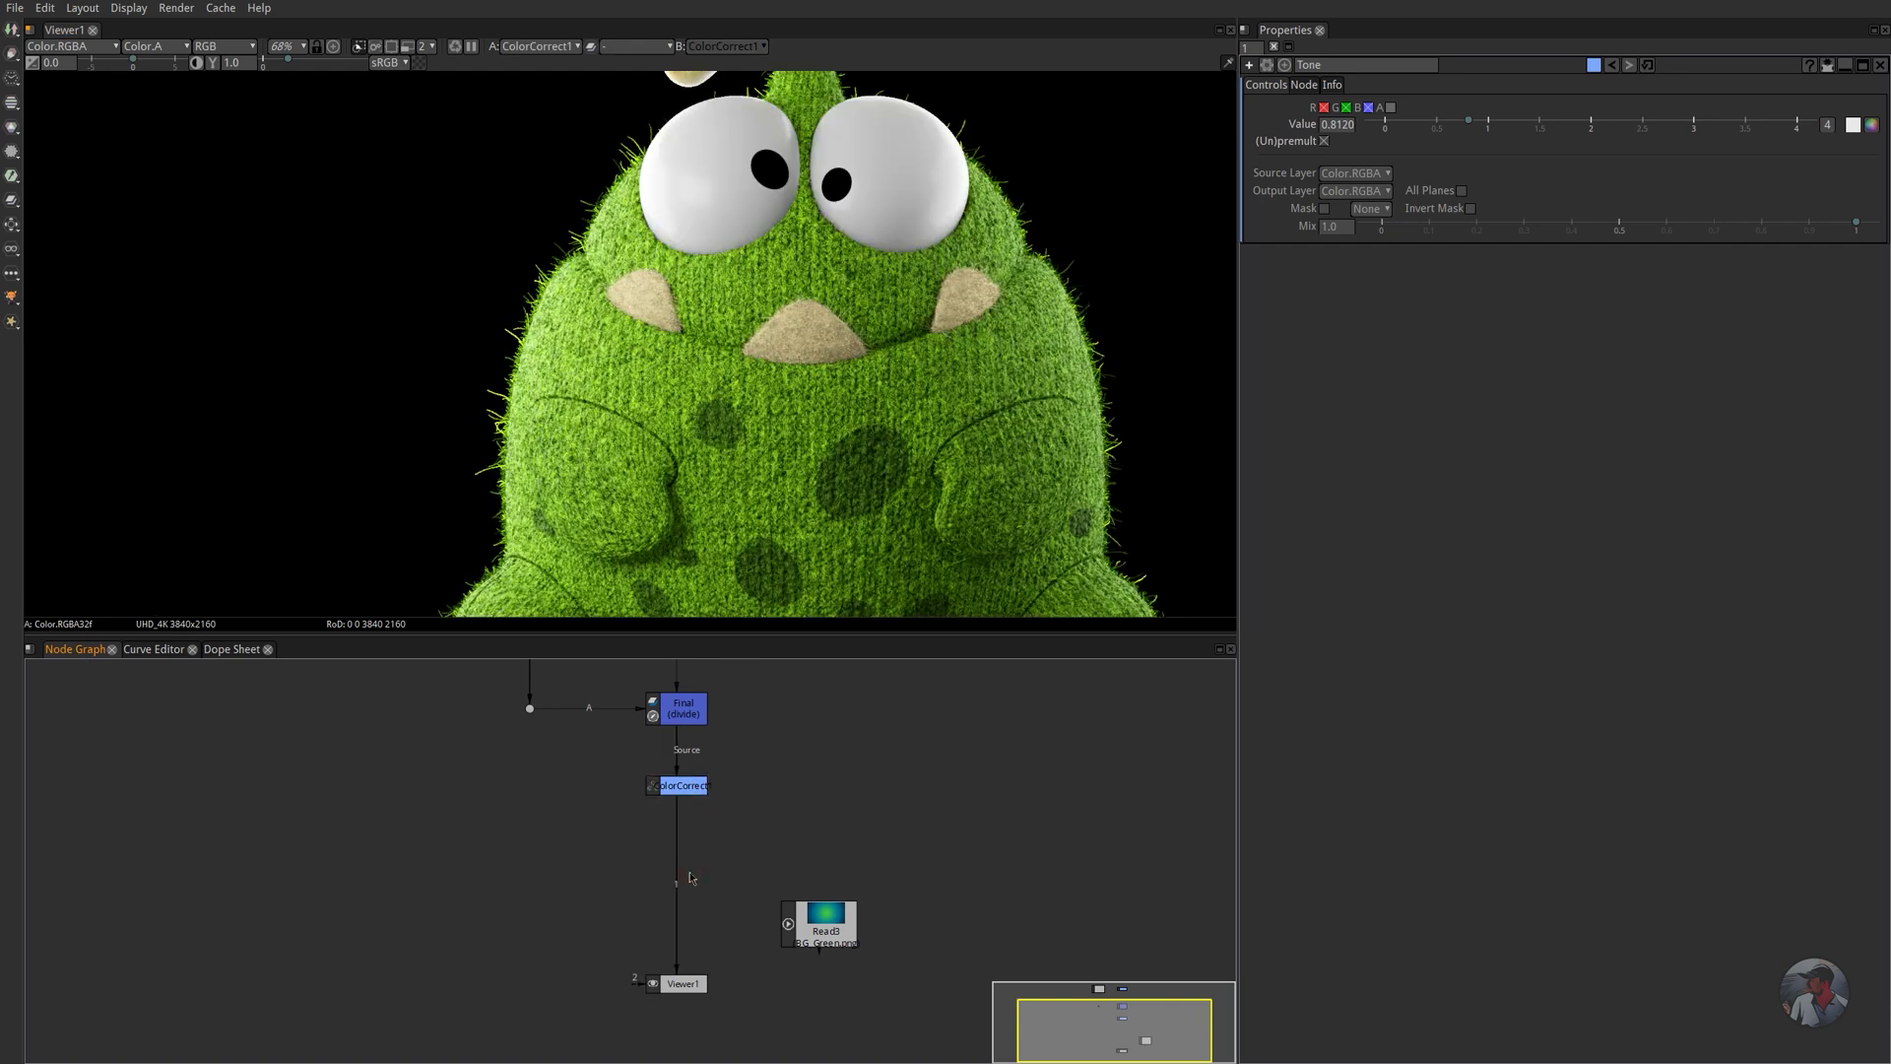
- Add a Merge node named Background and insert it between ColorCorrect1 and Viewer1
{"action": "key", "text": "m"}
{"action": "double_click", "coordinate": [1320, 64]}
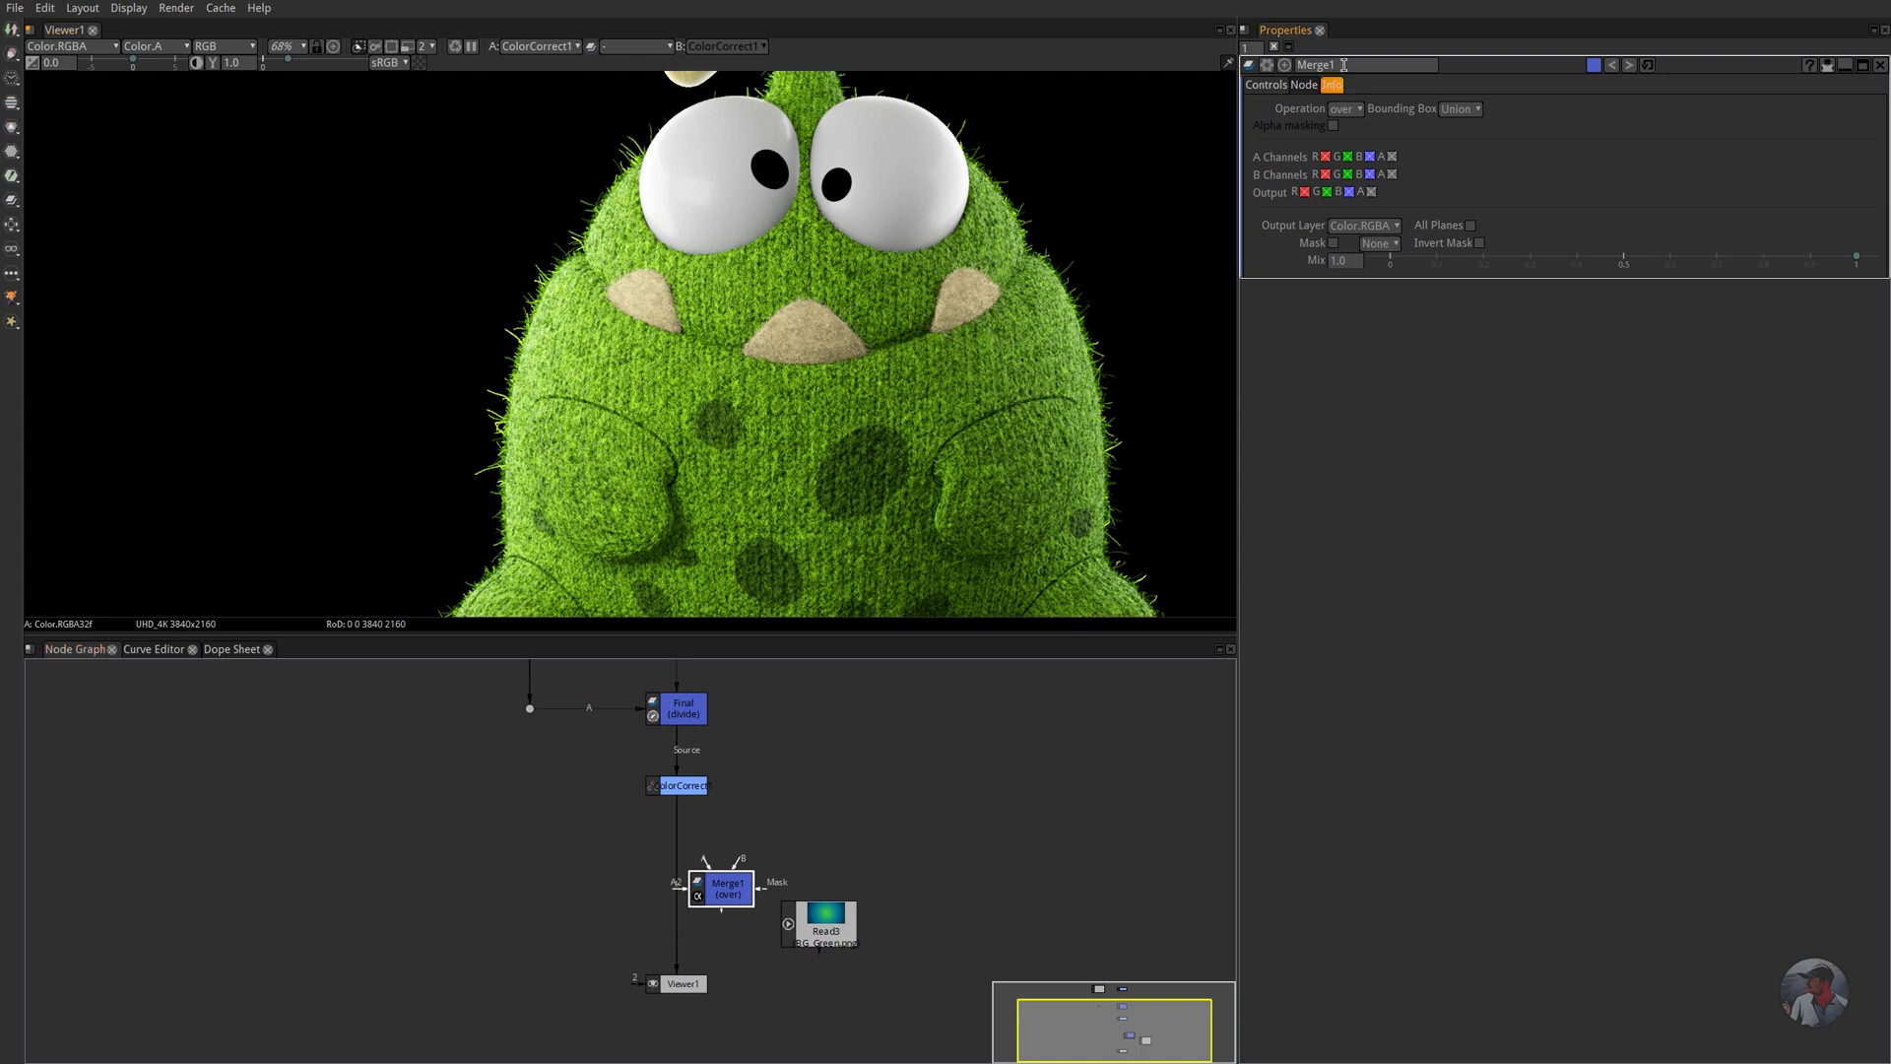
{"action": "type", "text": "Background"}
{"action": "key", "text": "Return"}
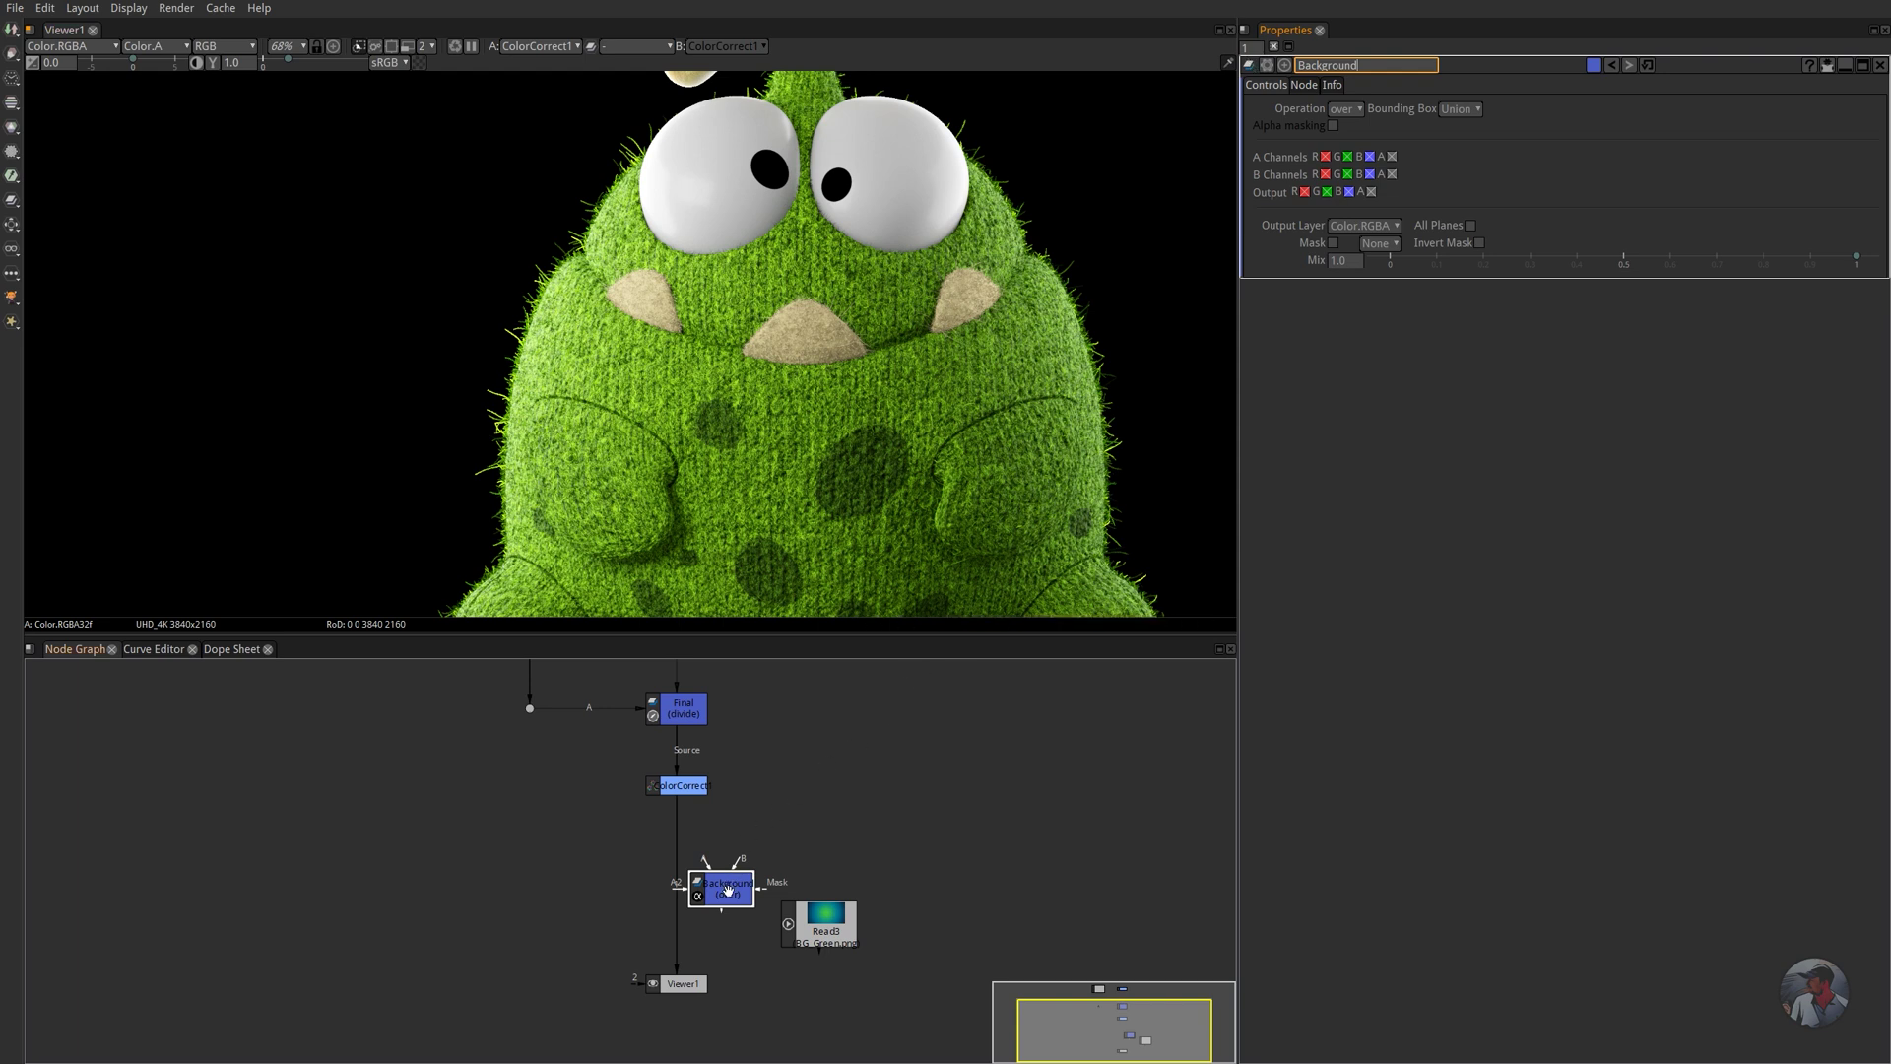
{"action": "left_click_drag", "start_coordinate": [727, 890], "coordinate": [683, 885]}
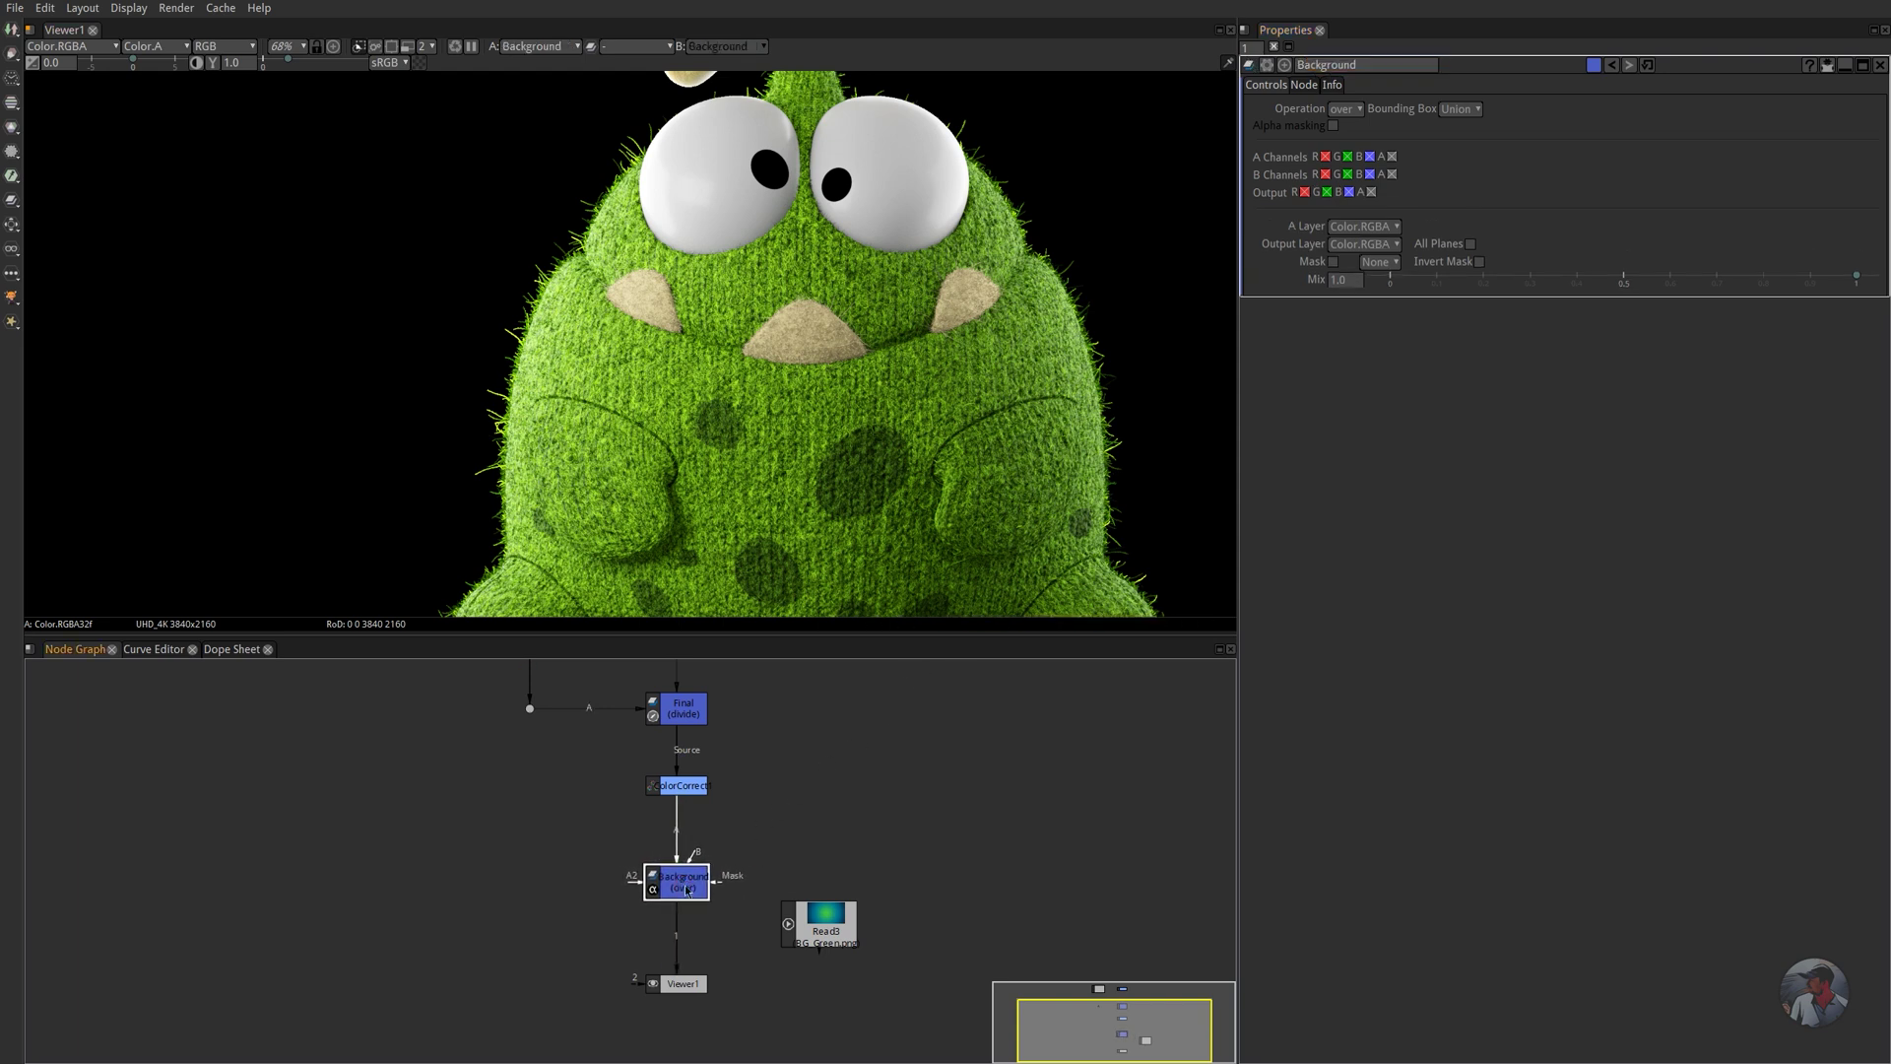
- Add a Shuffle node, rename it Alpha, and set its output components to Alpha
{"action": "right_click", "coordinate": [515, 853]}
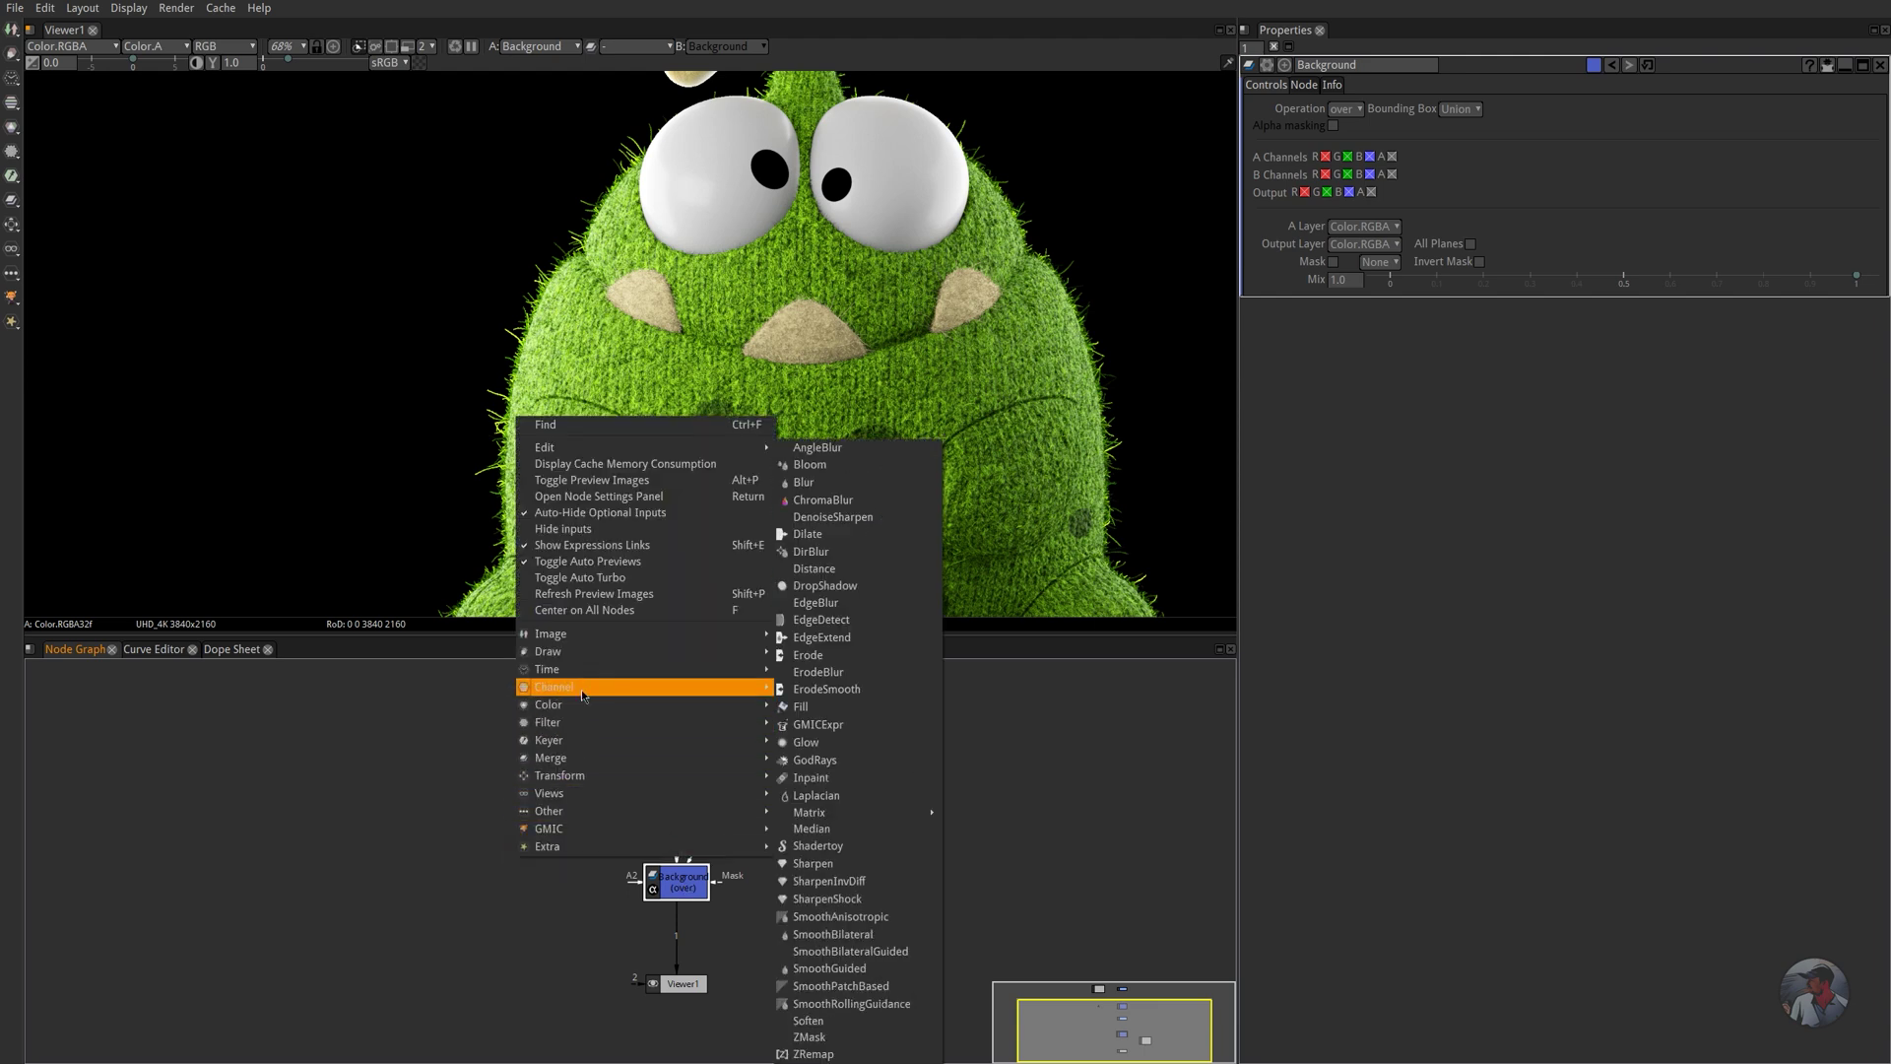
{"action": "left_click", "coordinate": [809, 686]}
{"action": "left_click", "coordinate": [1366, 64]}
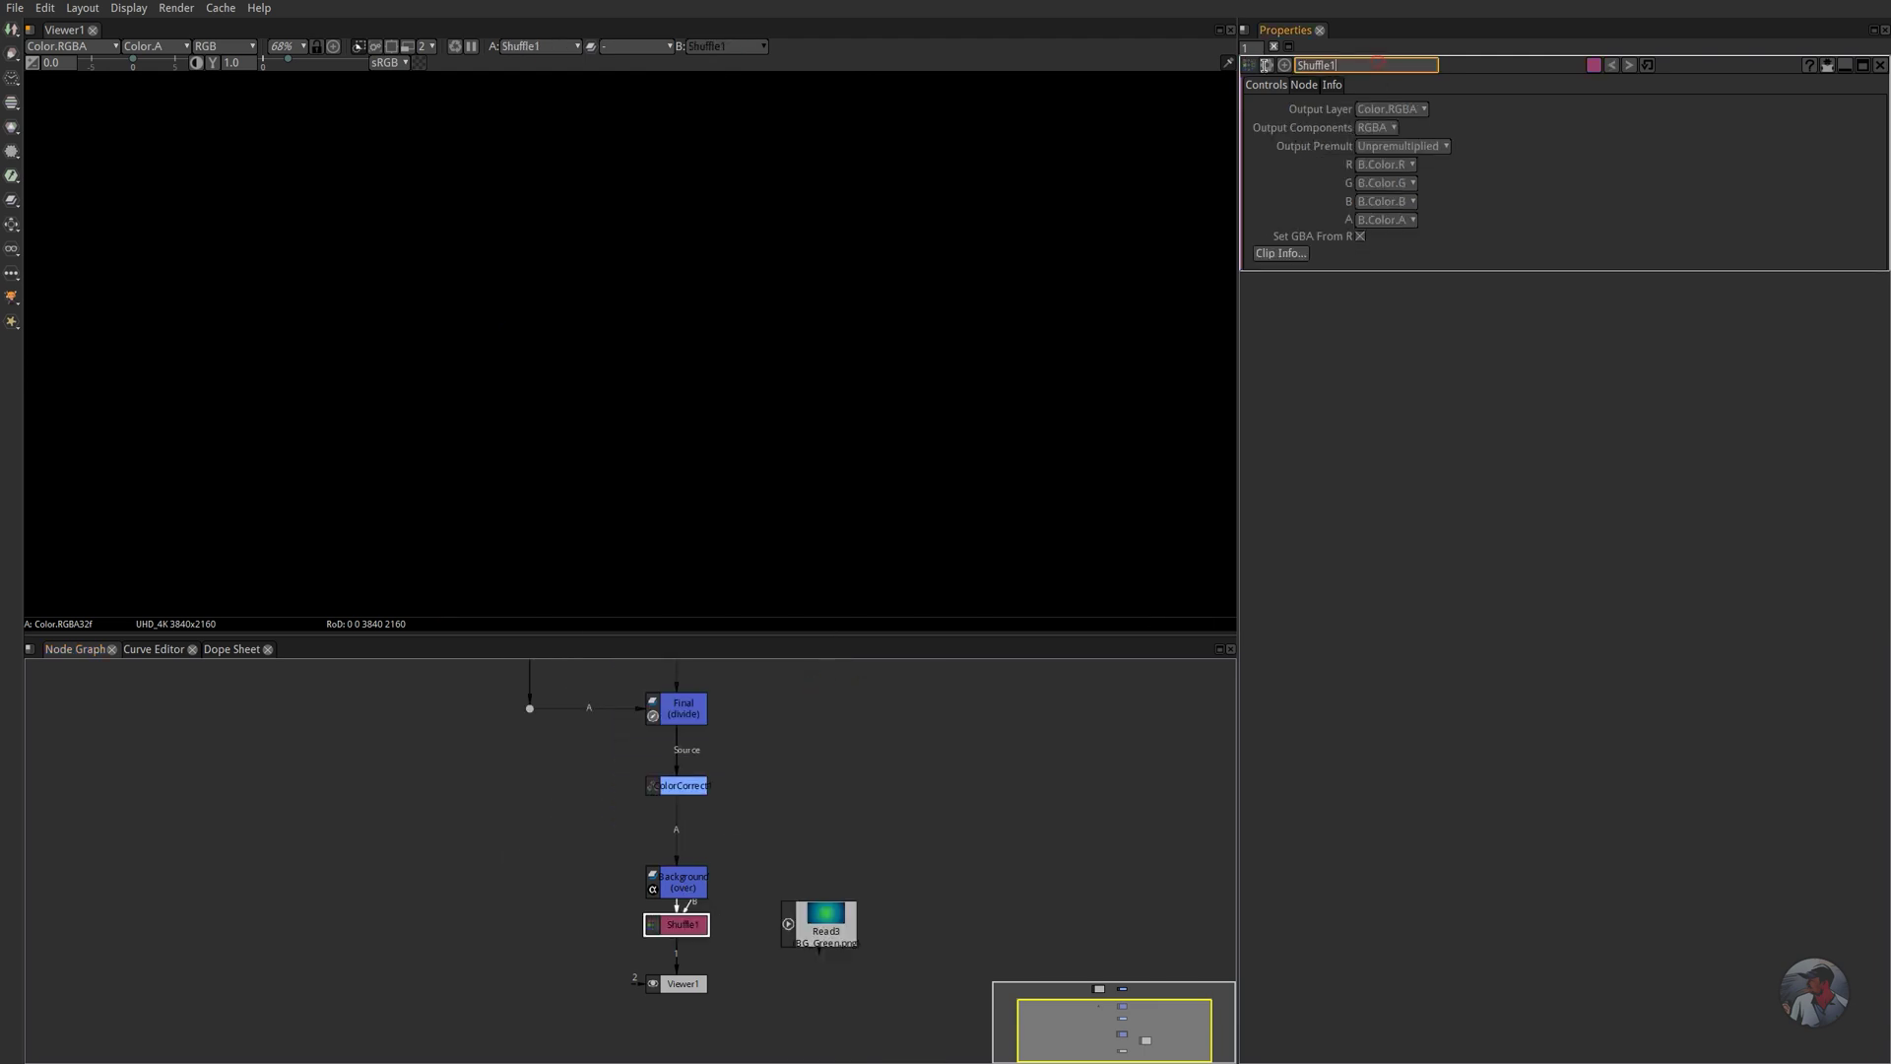
{"action": "key", "text": "ctrl+a"}
{"action": "type", "text": "S"}
{"action": "type", "text": "lpha"}
{"action": "left_click", "coordinate": [1378, 129]}
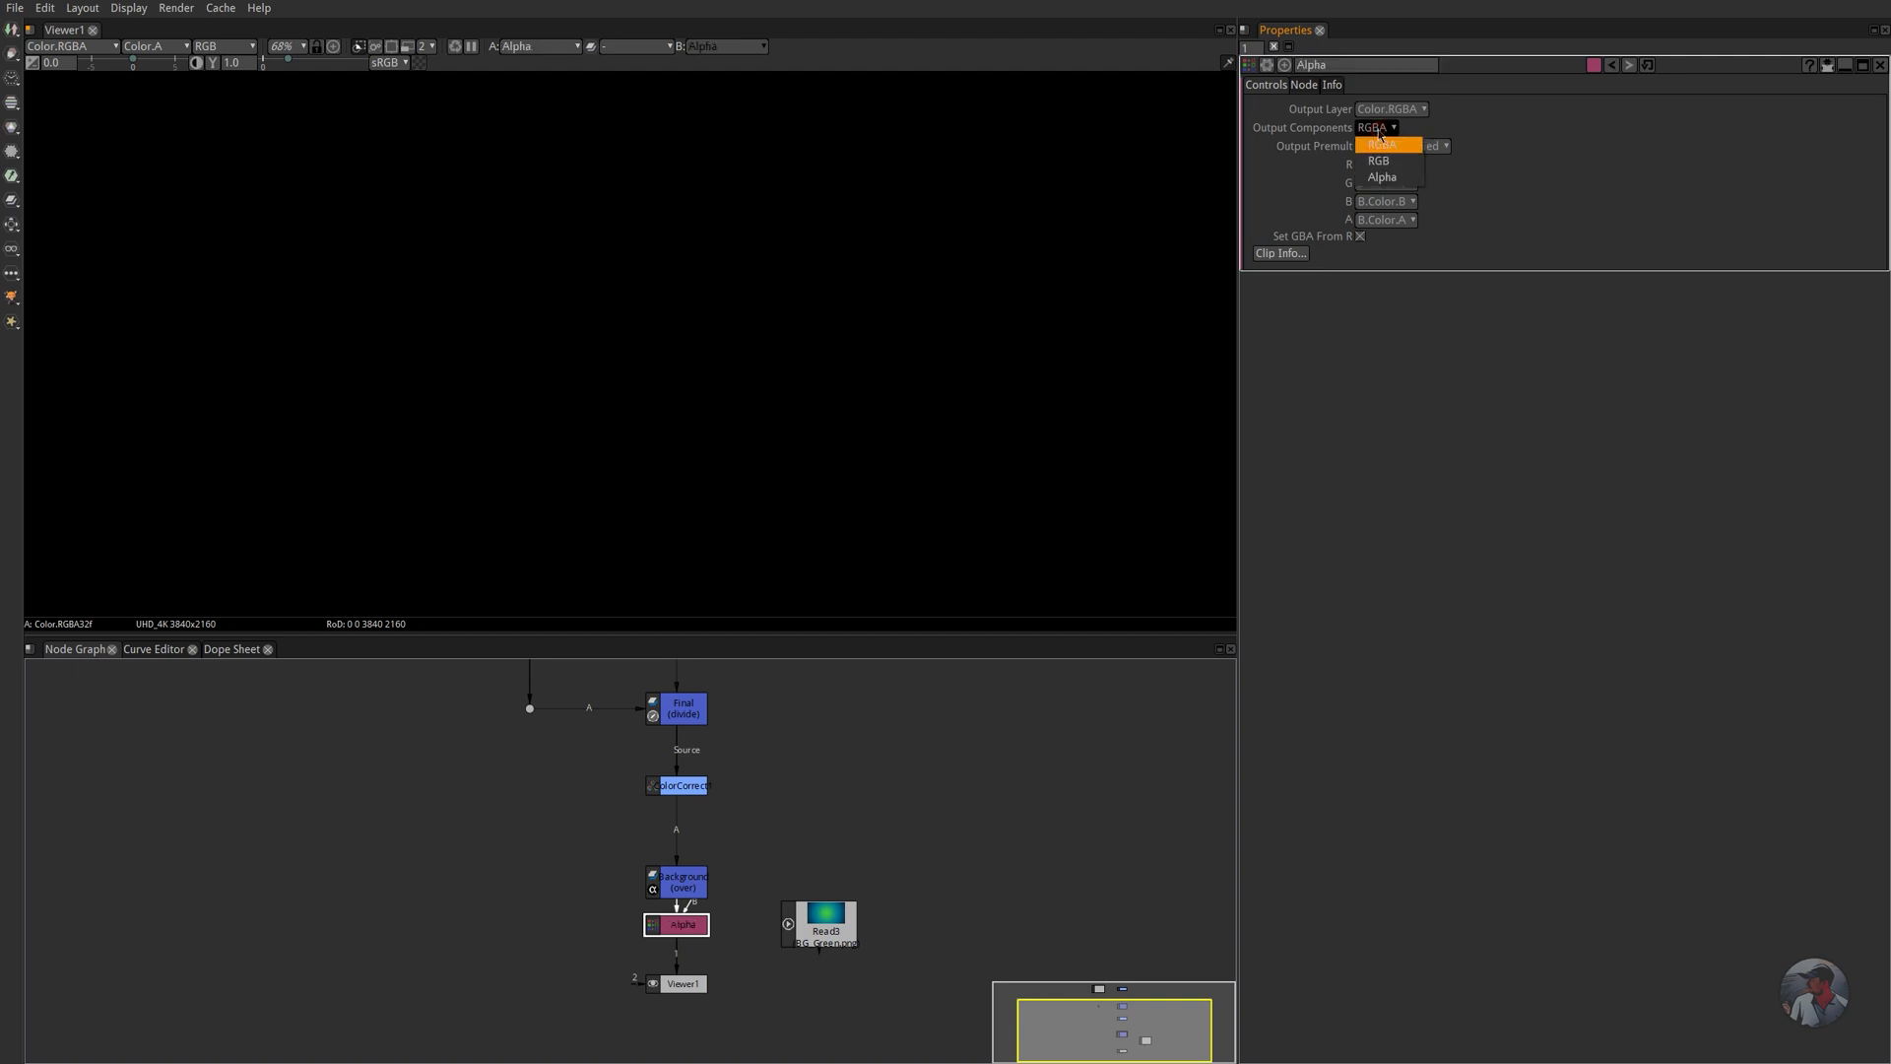
{"action": "left_click", "coordinate": [1382, 176]}
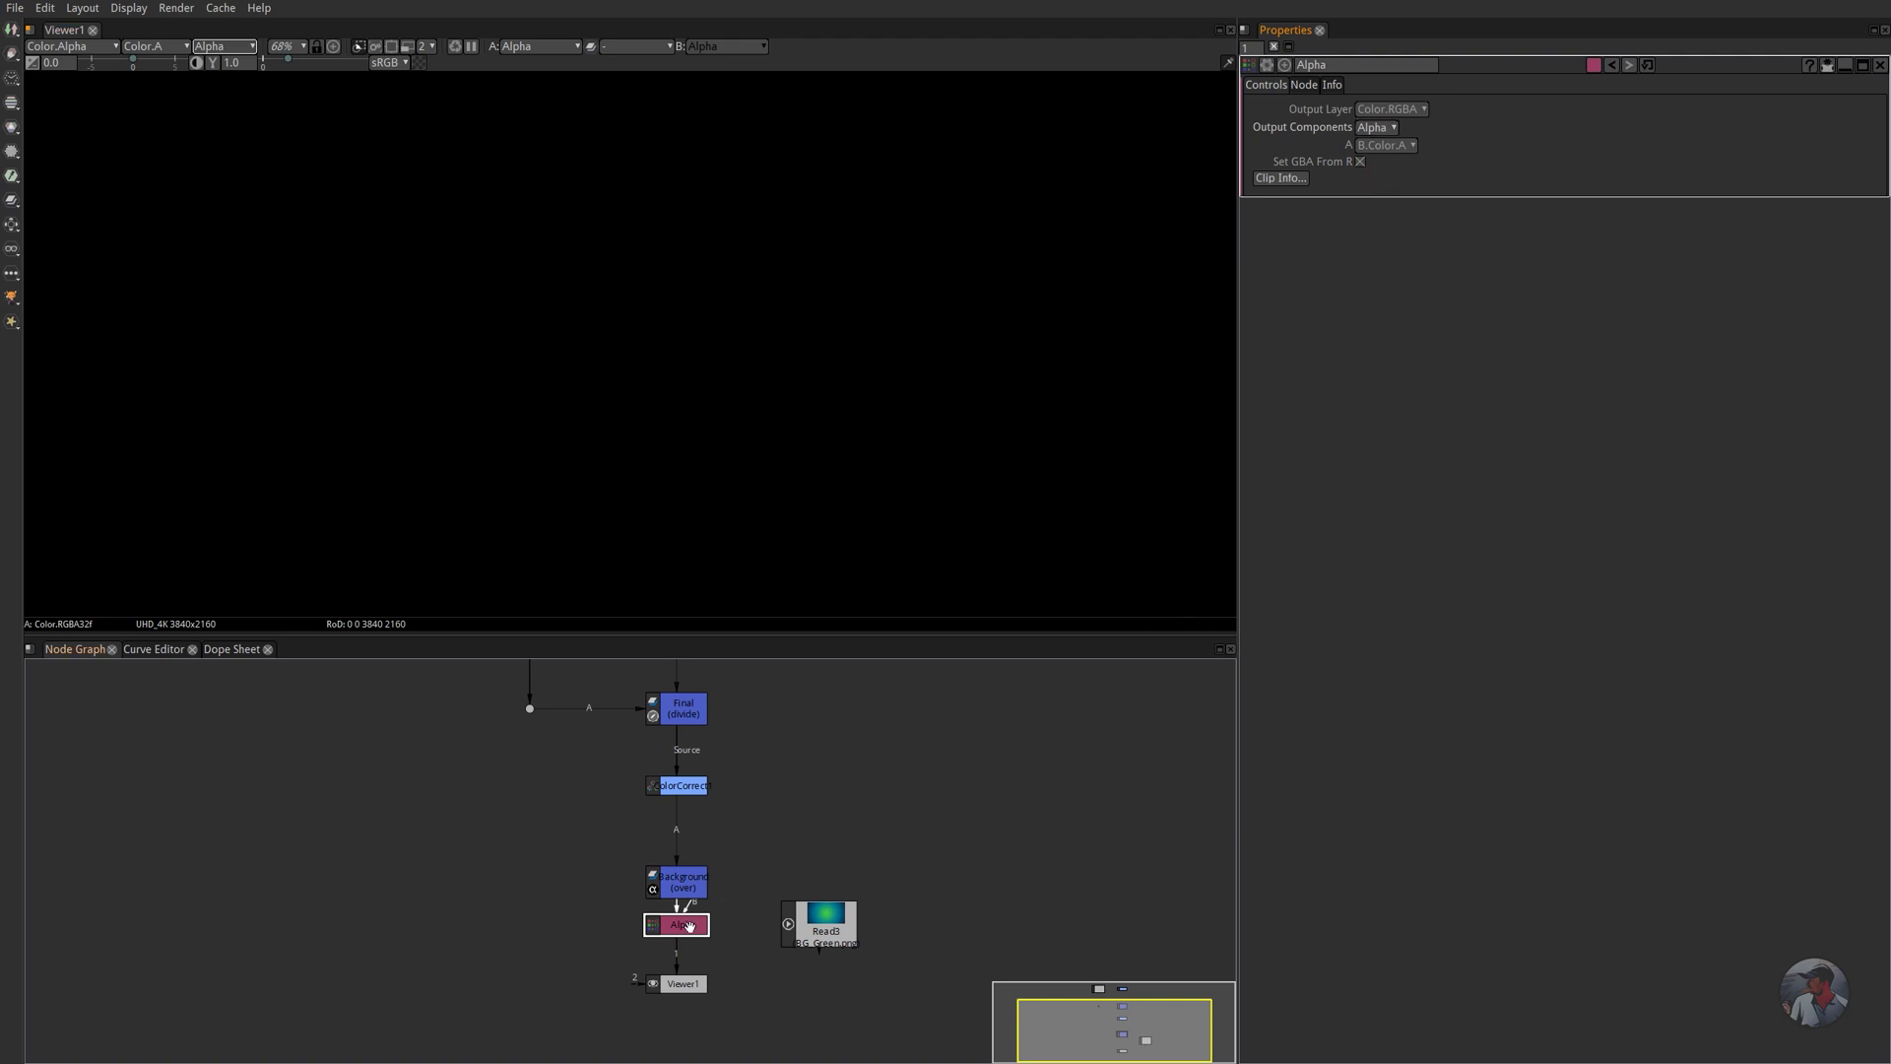
- Extract the Alpha node from the main chain, connect its input to Source, and place it below and left of Source
{"action": "left_click_drag", "start_coordinate": [689, 926], "coordinate": [553, 831]}
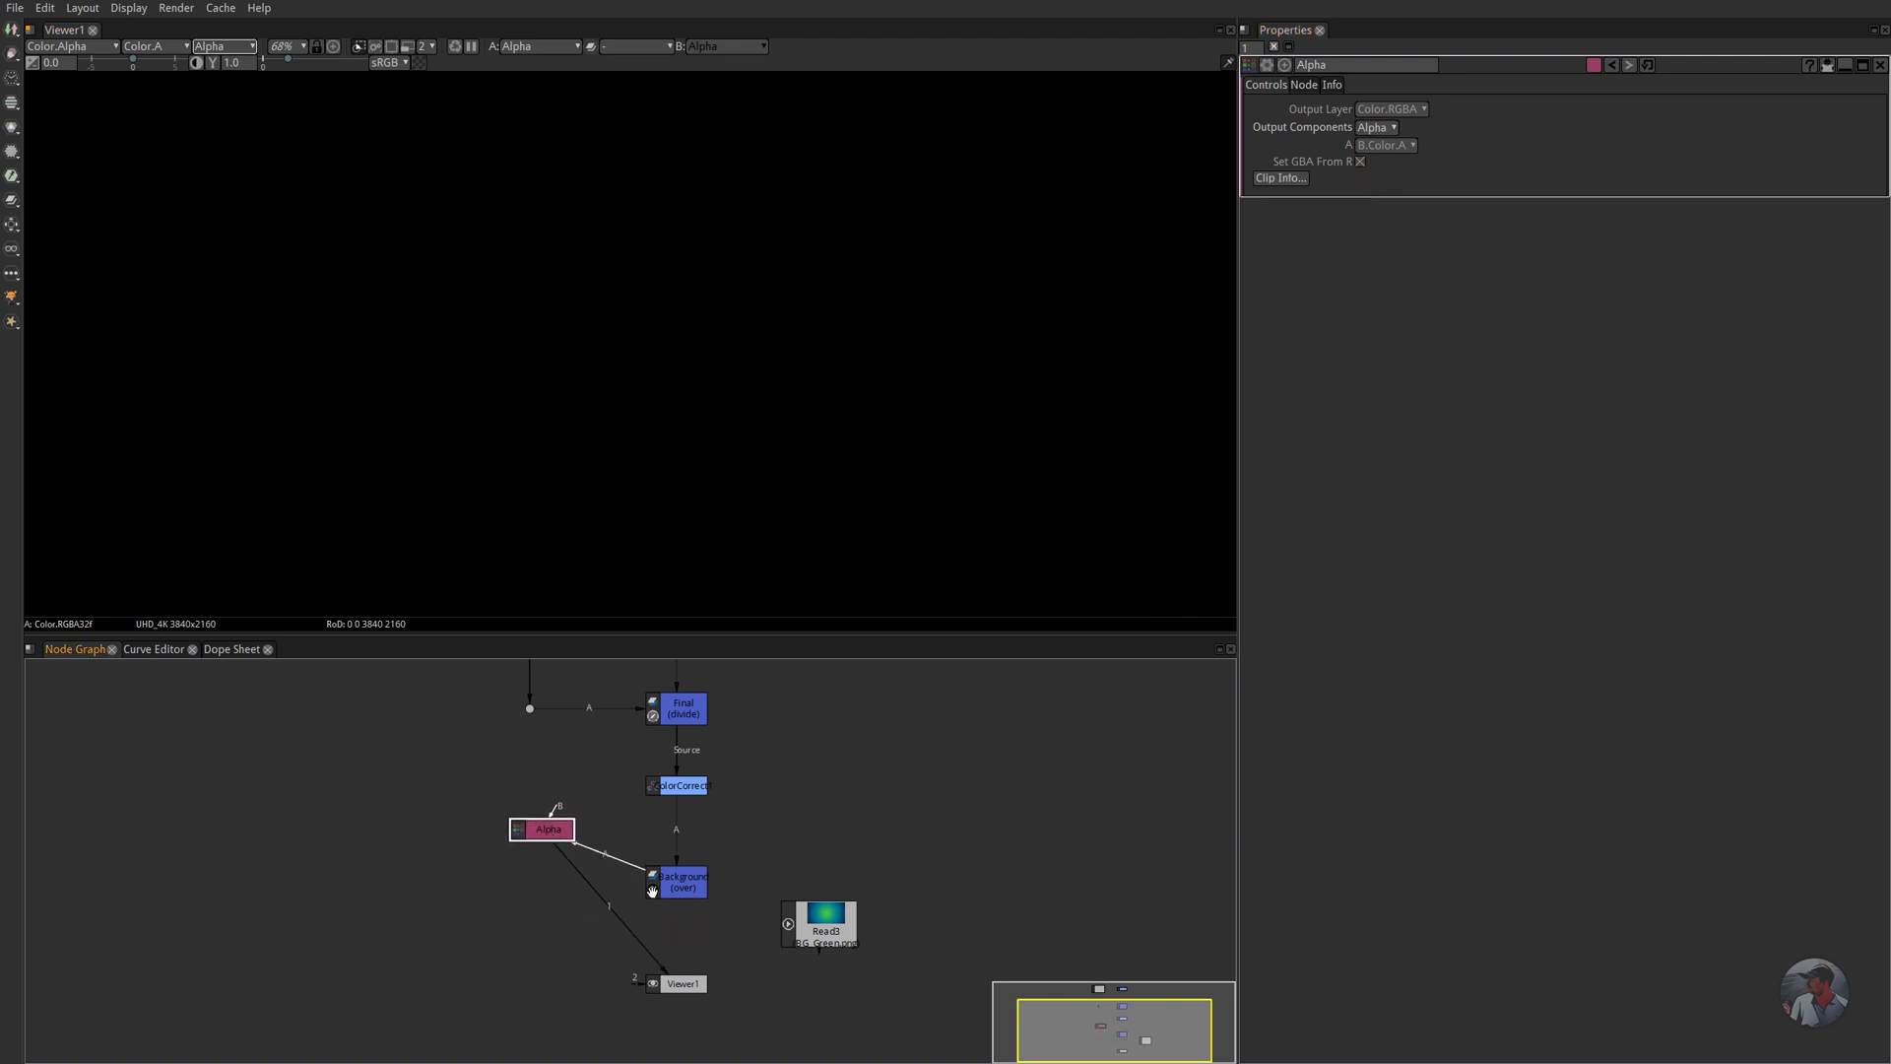
{"action": "key", "text": "ctrl+shift+x"}
{"action": "left_click", "coordinate": [690, 892]}
{"action": "left_click_drag", "start_coordinate": [585, 796], "coordinate": [536, 759]}
{"action": "left_click", "coordinate": [550, 965]}
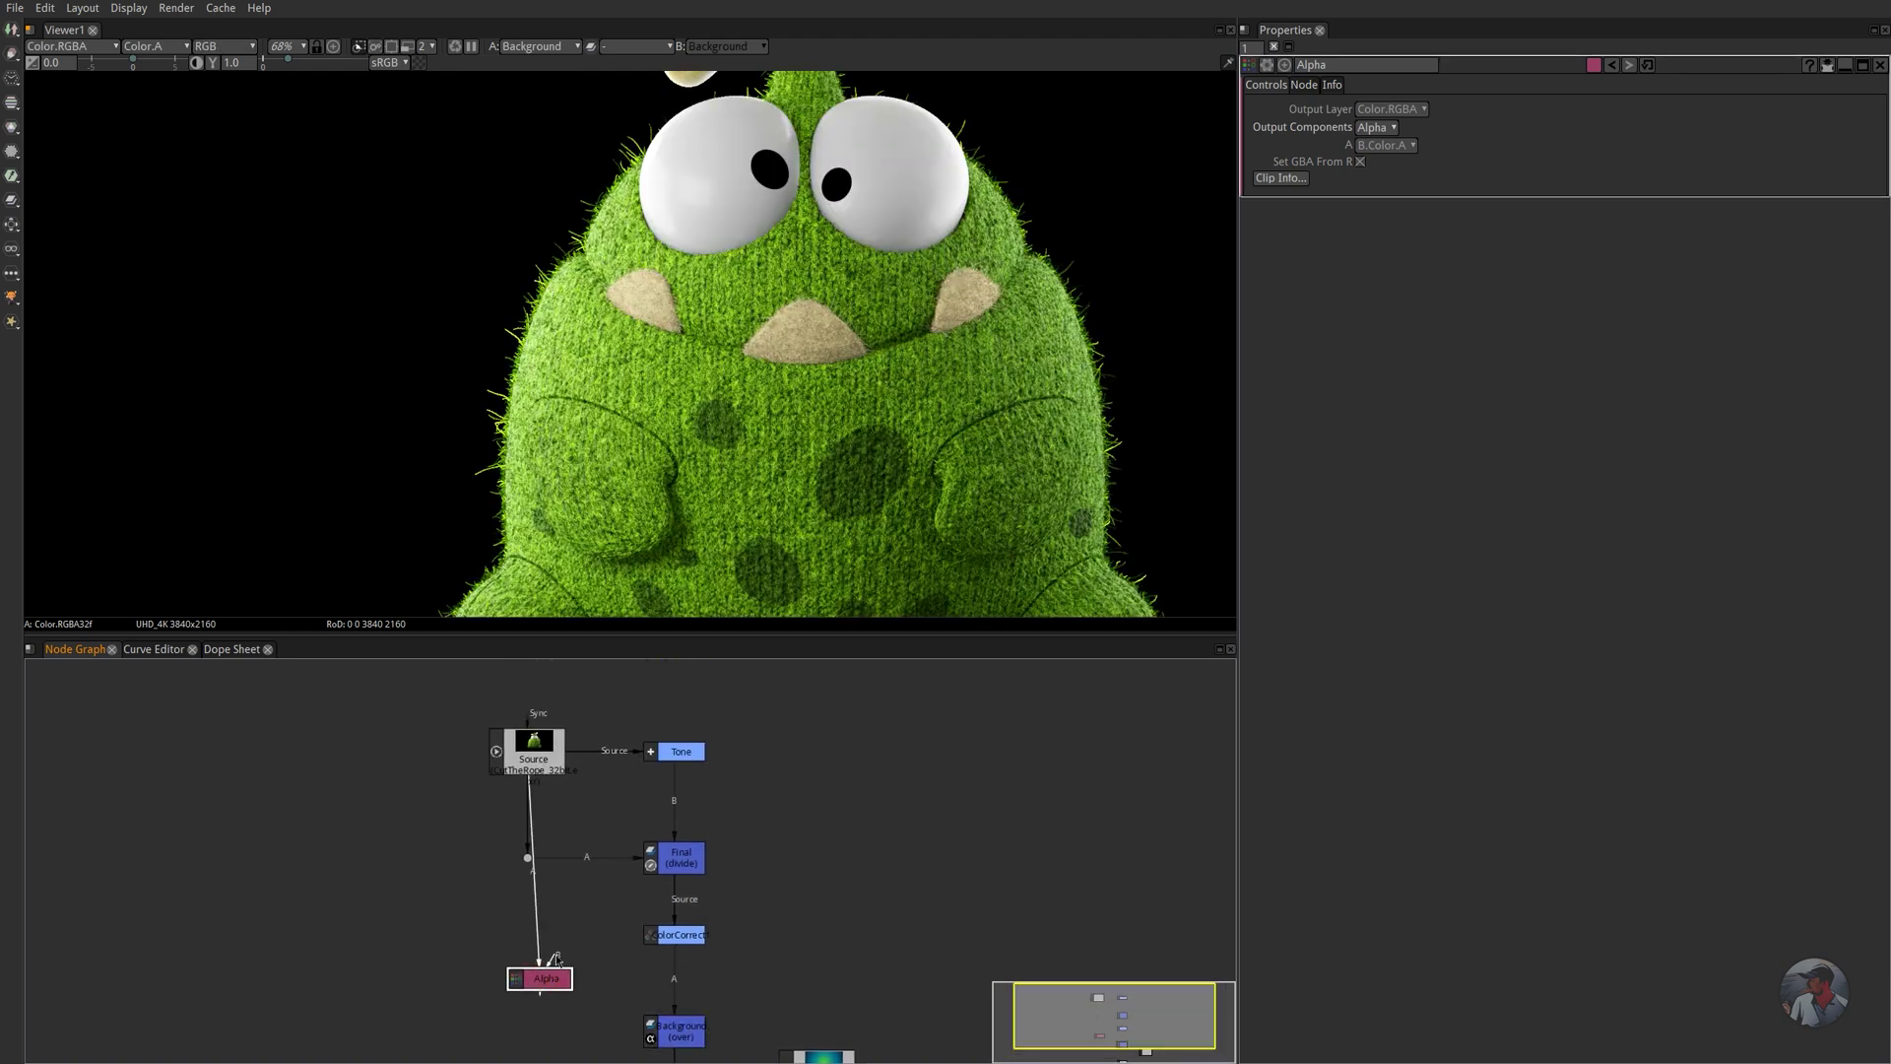
{"action": "left_click_drag", "start_coordinate": [556, 958], "coordinate": [554, 692]}
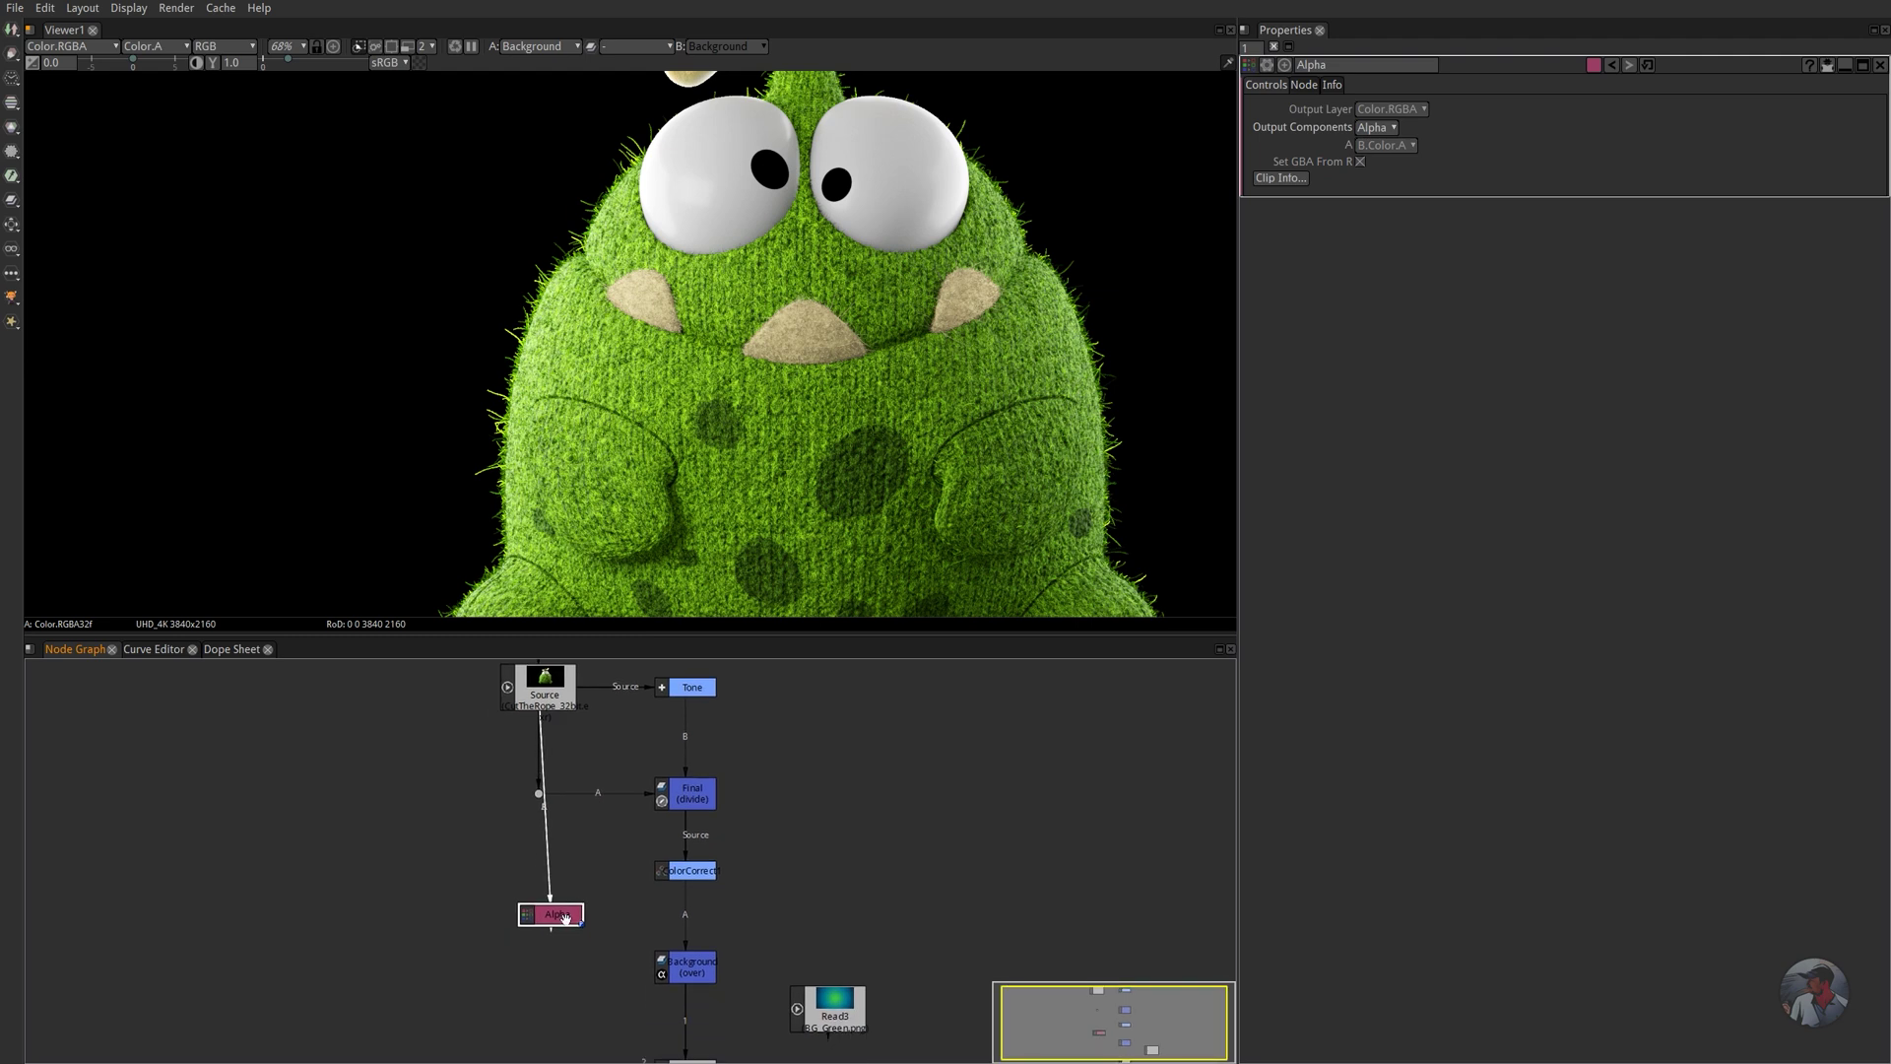
{"action": "left_click_drag", "start_coordinate": [553, 918], "coordinate": [494, 904]}
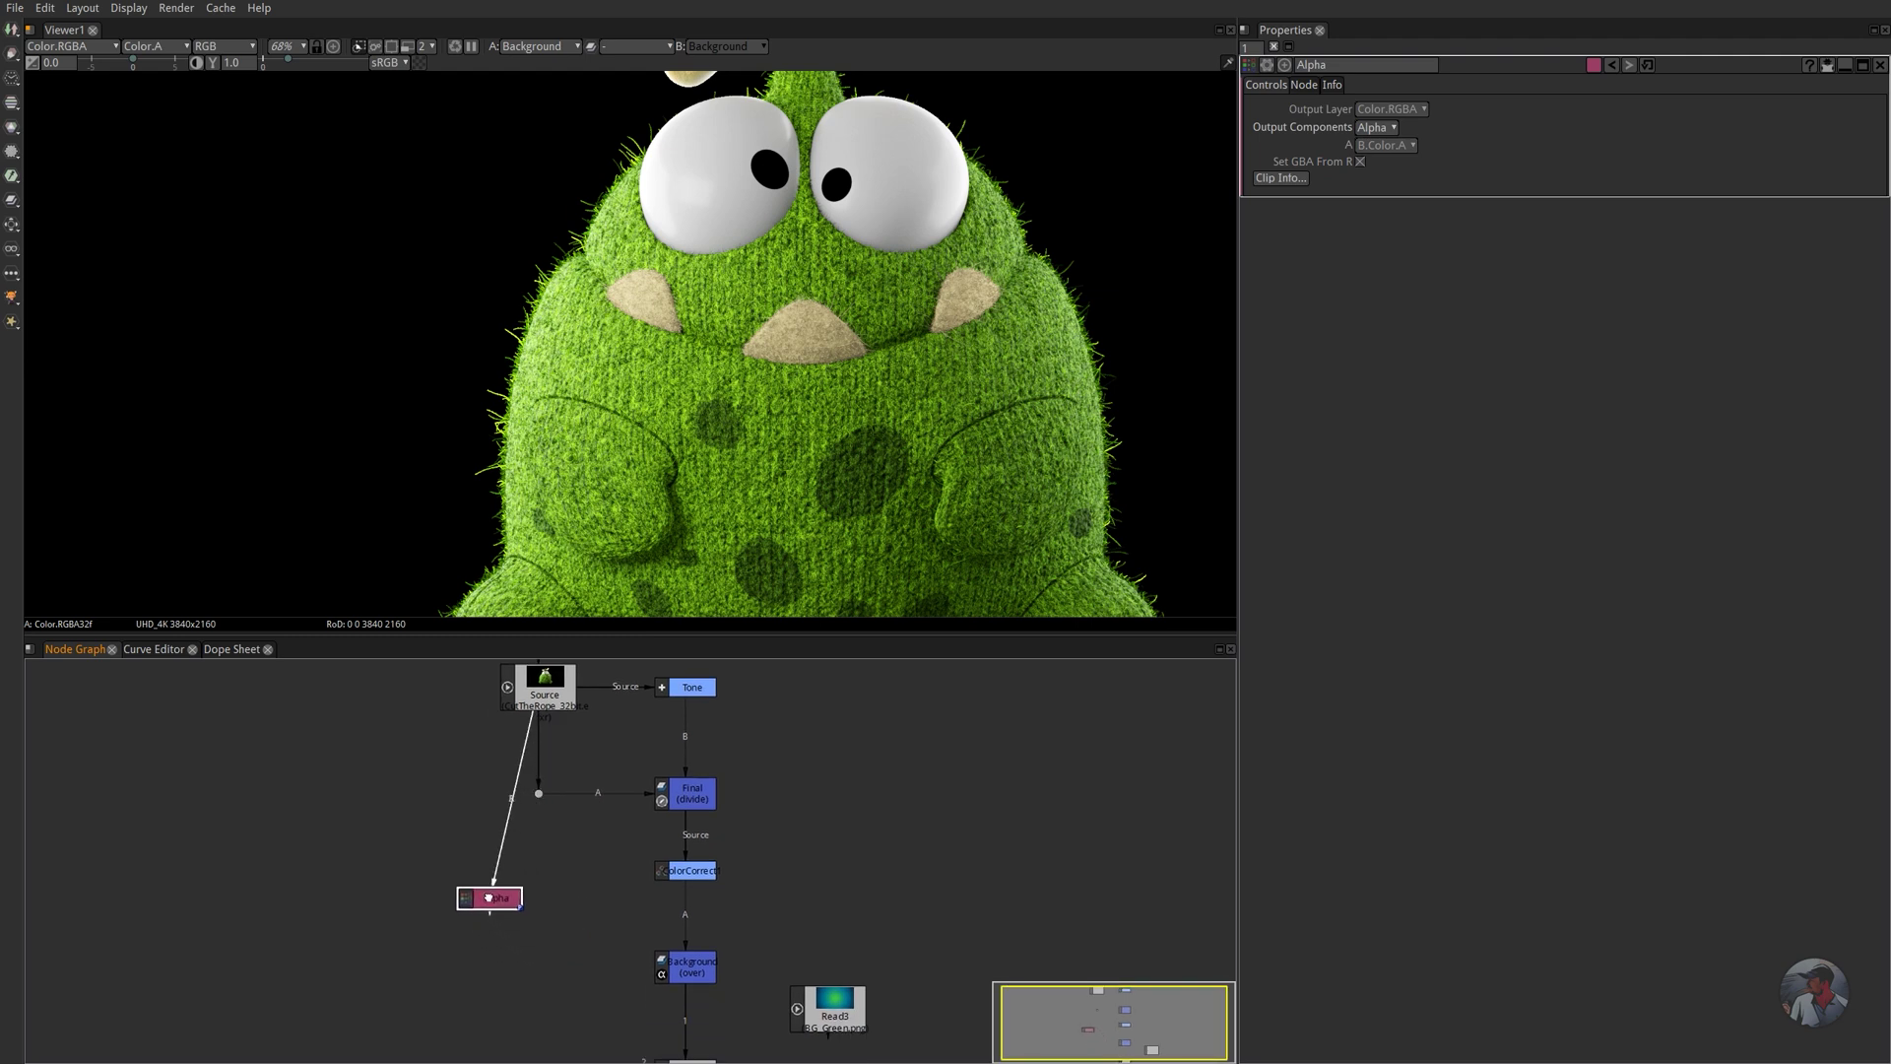
- Connect the Background merge's mask input to the Alpha node and set its mask channel to Color.A
{"action": "left_click", "coordinate": [697, 975]}
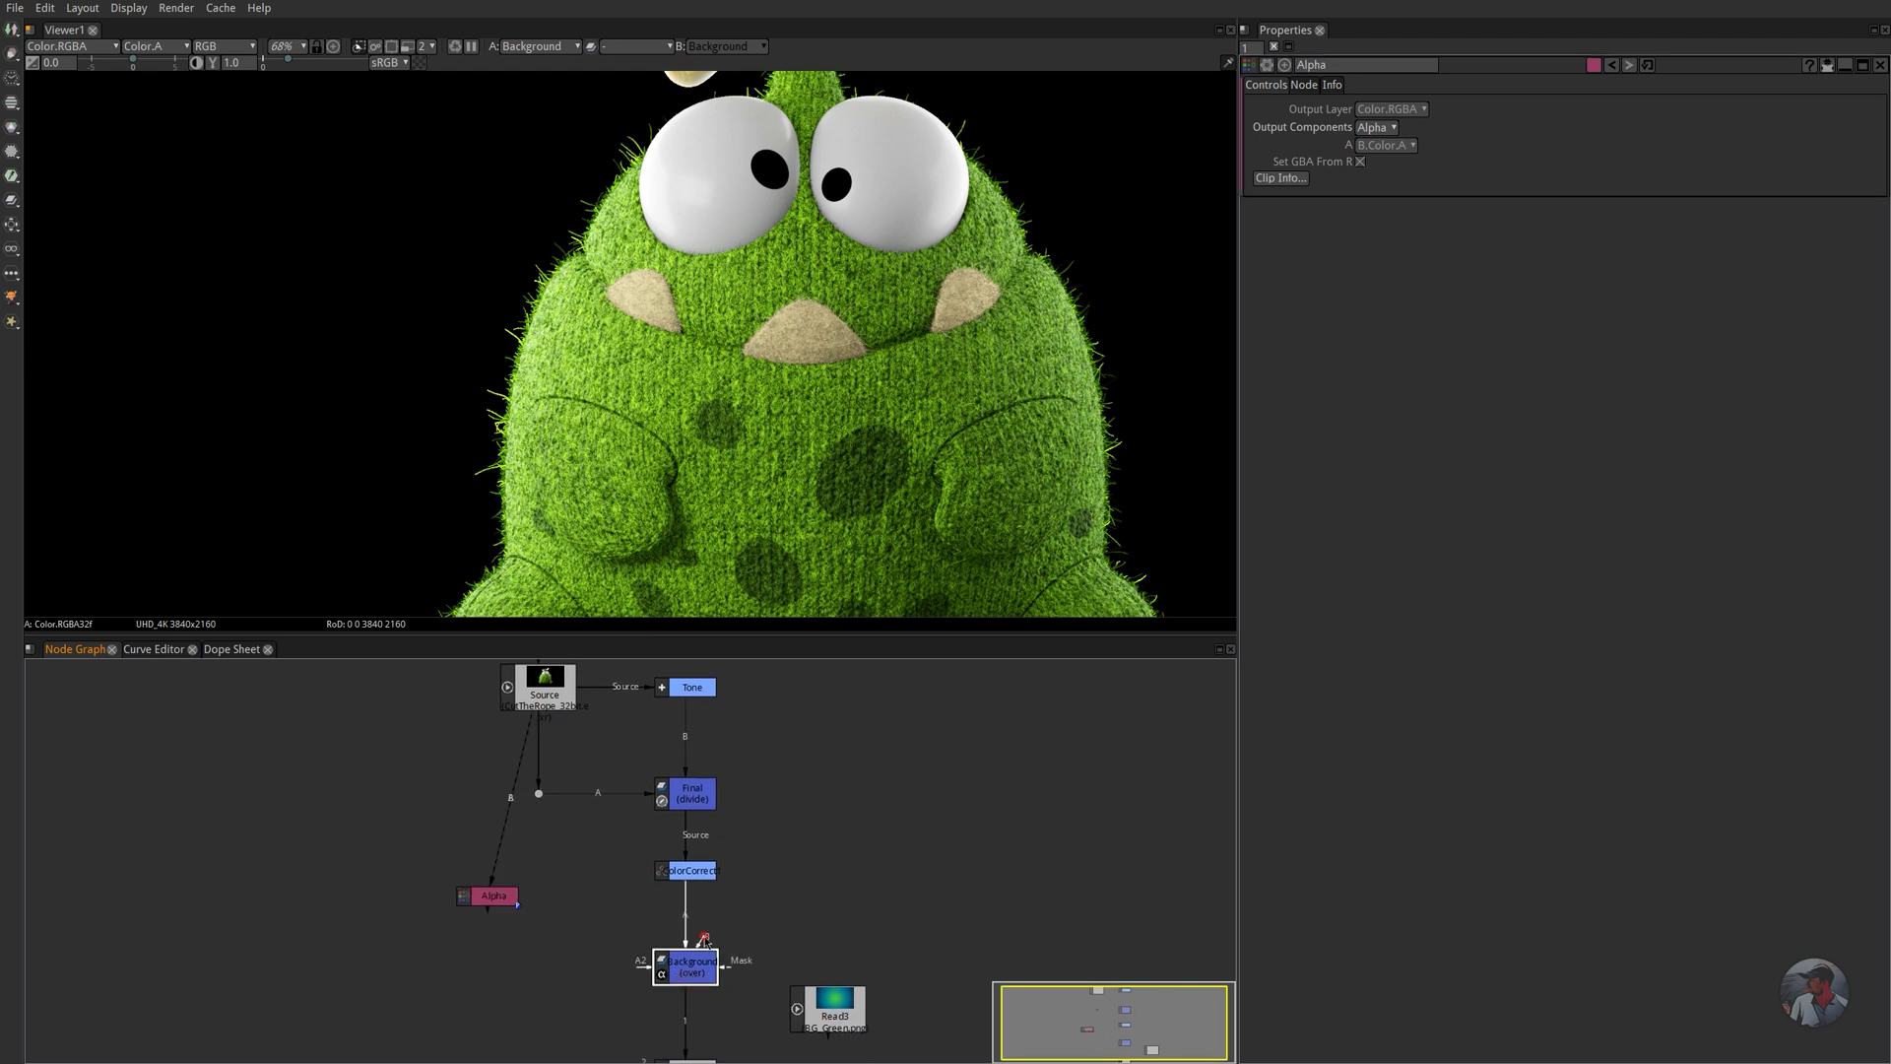
{"action": "left_click_drag", "start_coordinate": [703, 938], "coordinate": [500, 899]}
{"action": "double_click", "coordinate": [697, 968]}
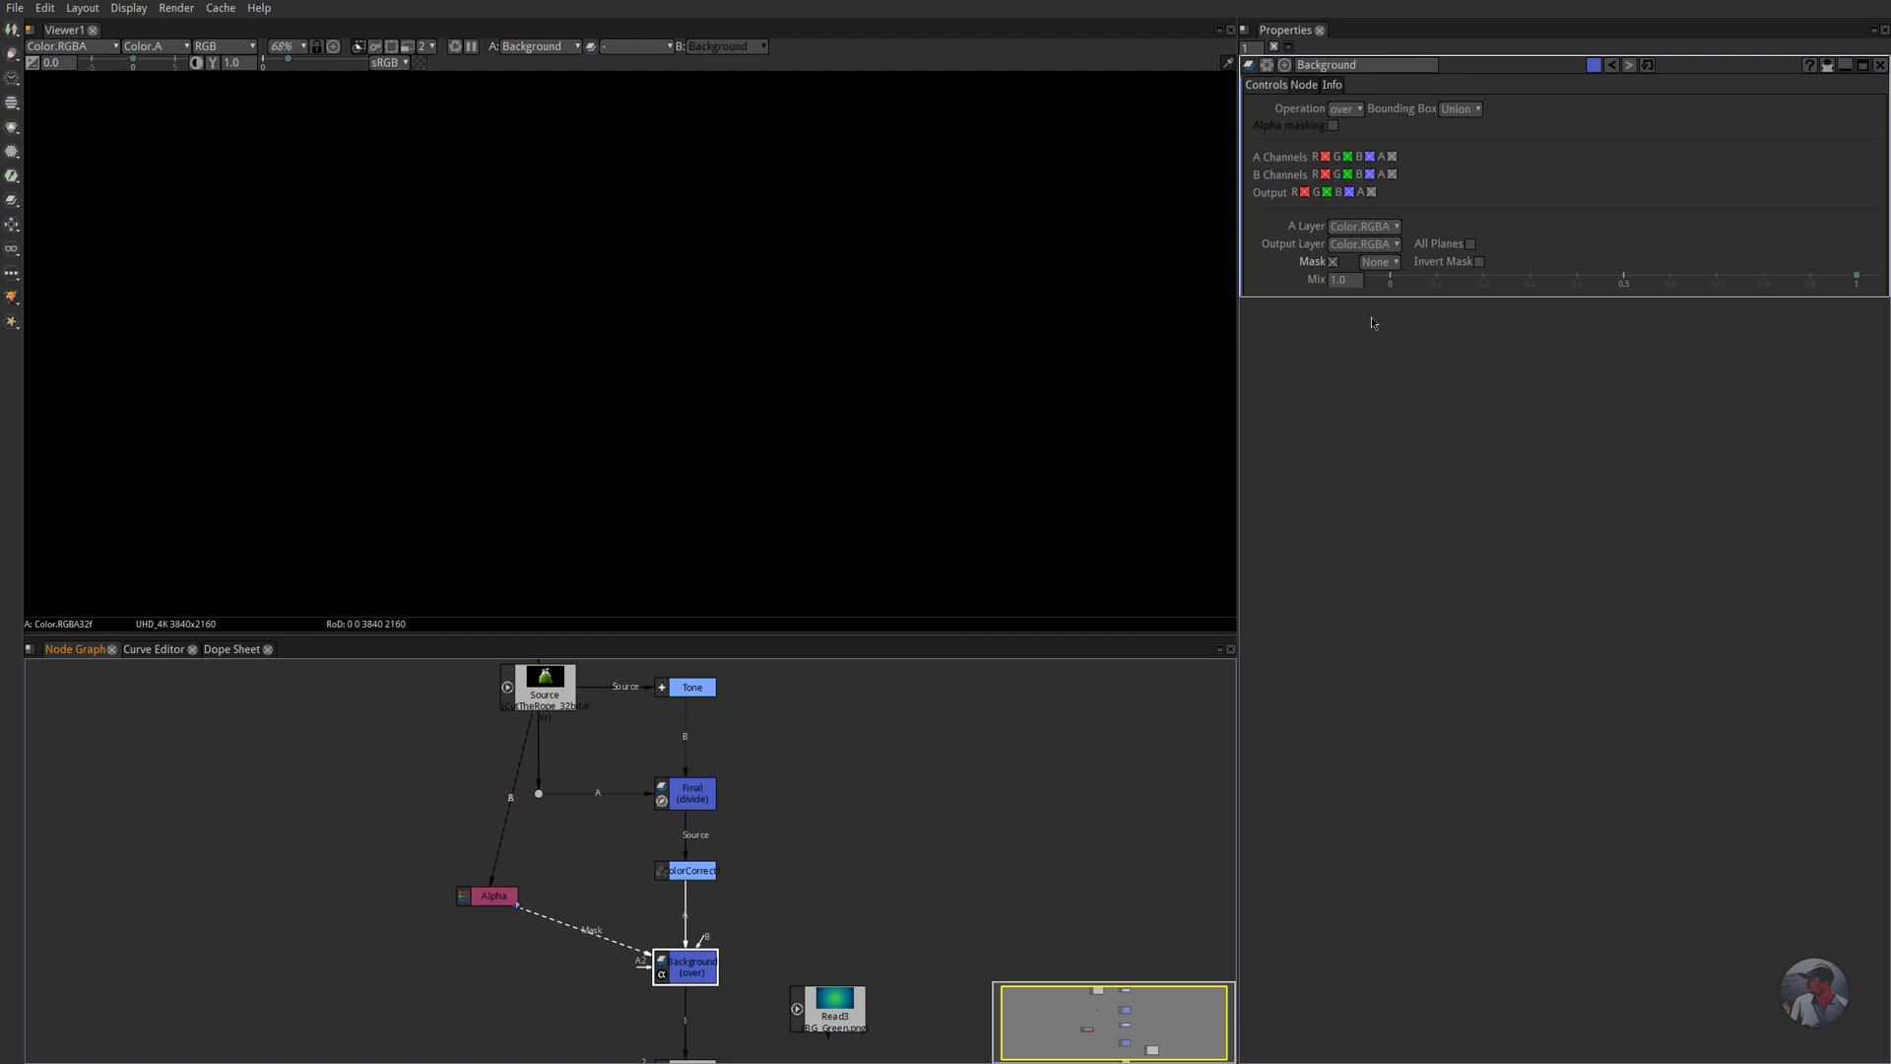
{"action": "left_click", "coordinate": [1379, 261]}
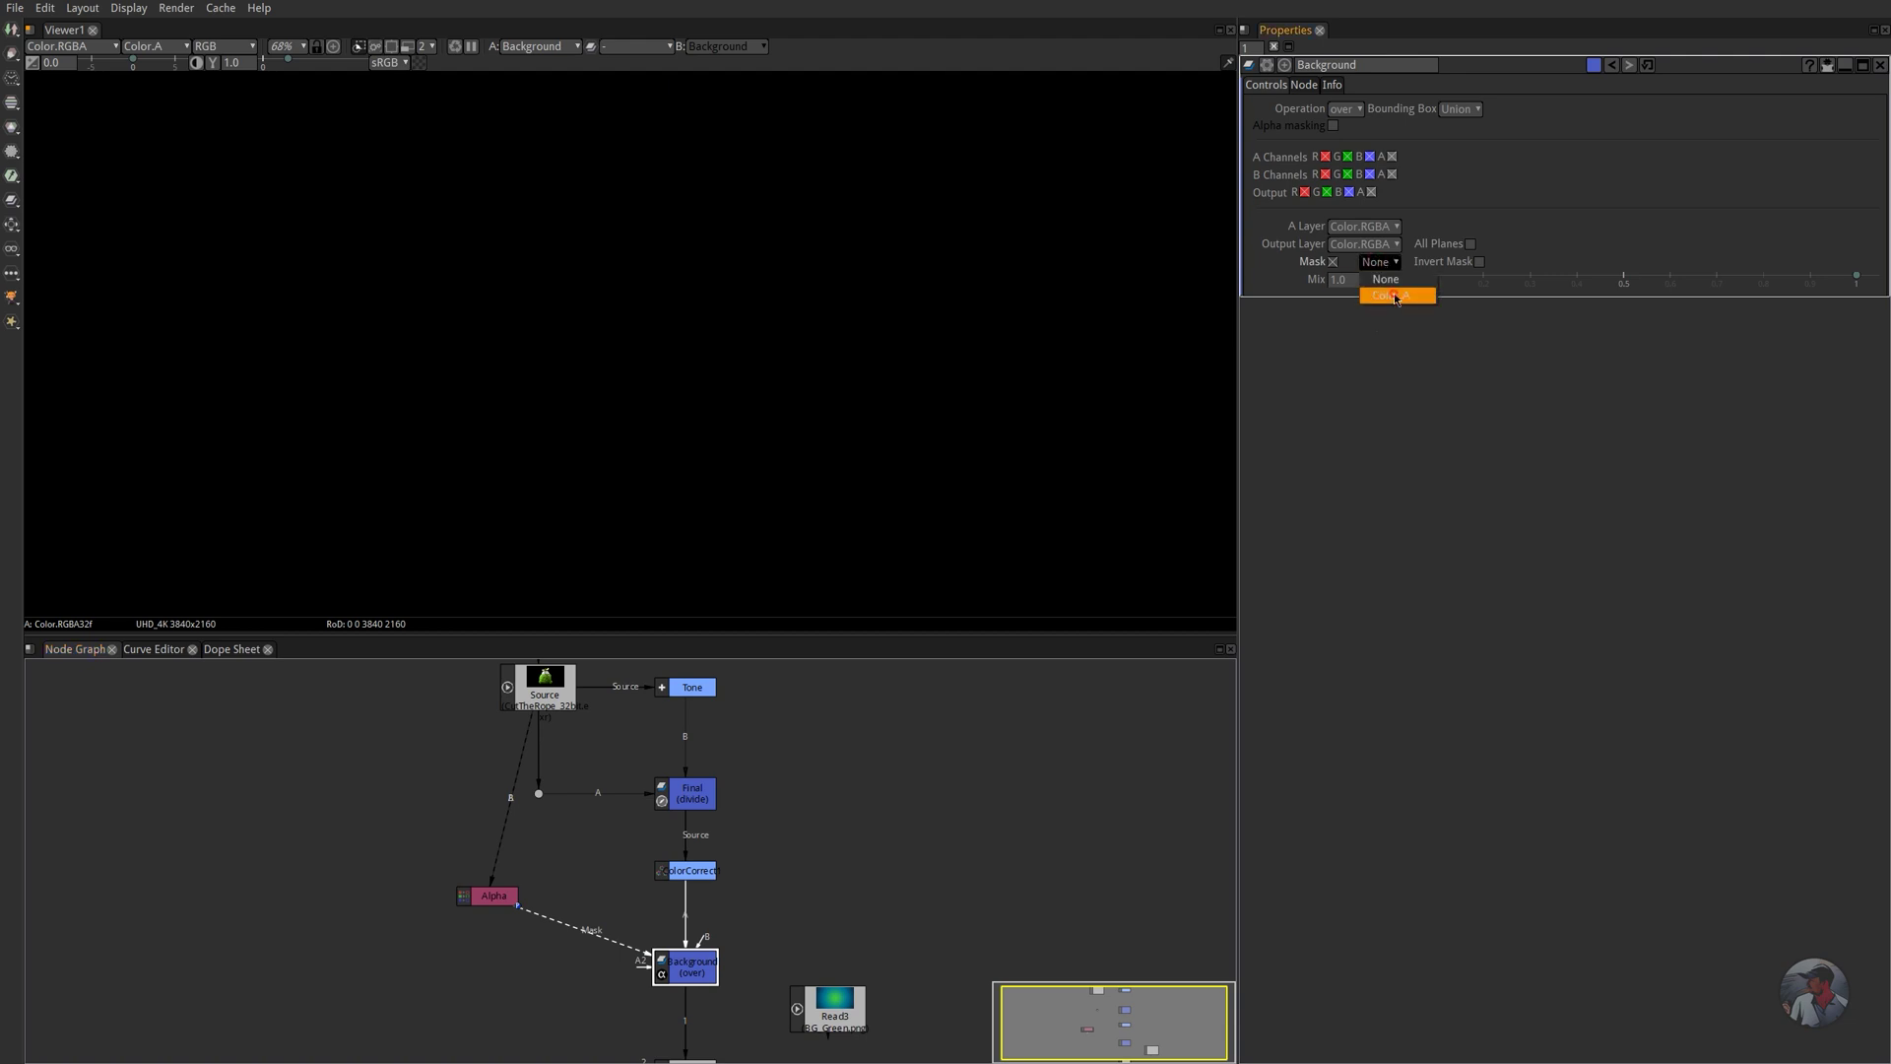
{"action": "left_click", "coordinate": [1395, 295]}
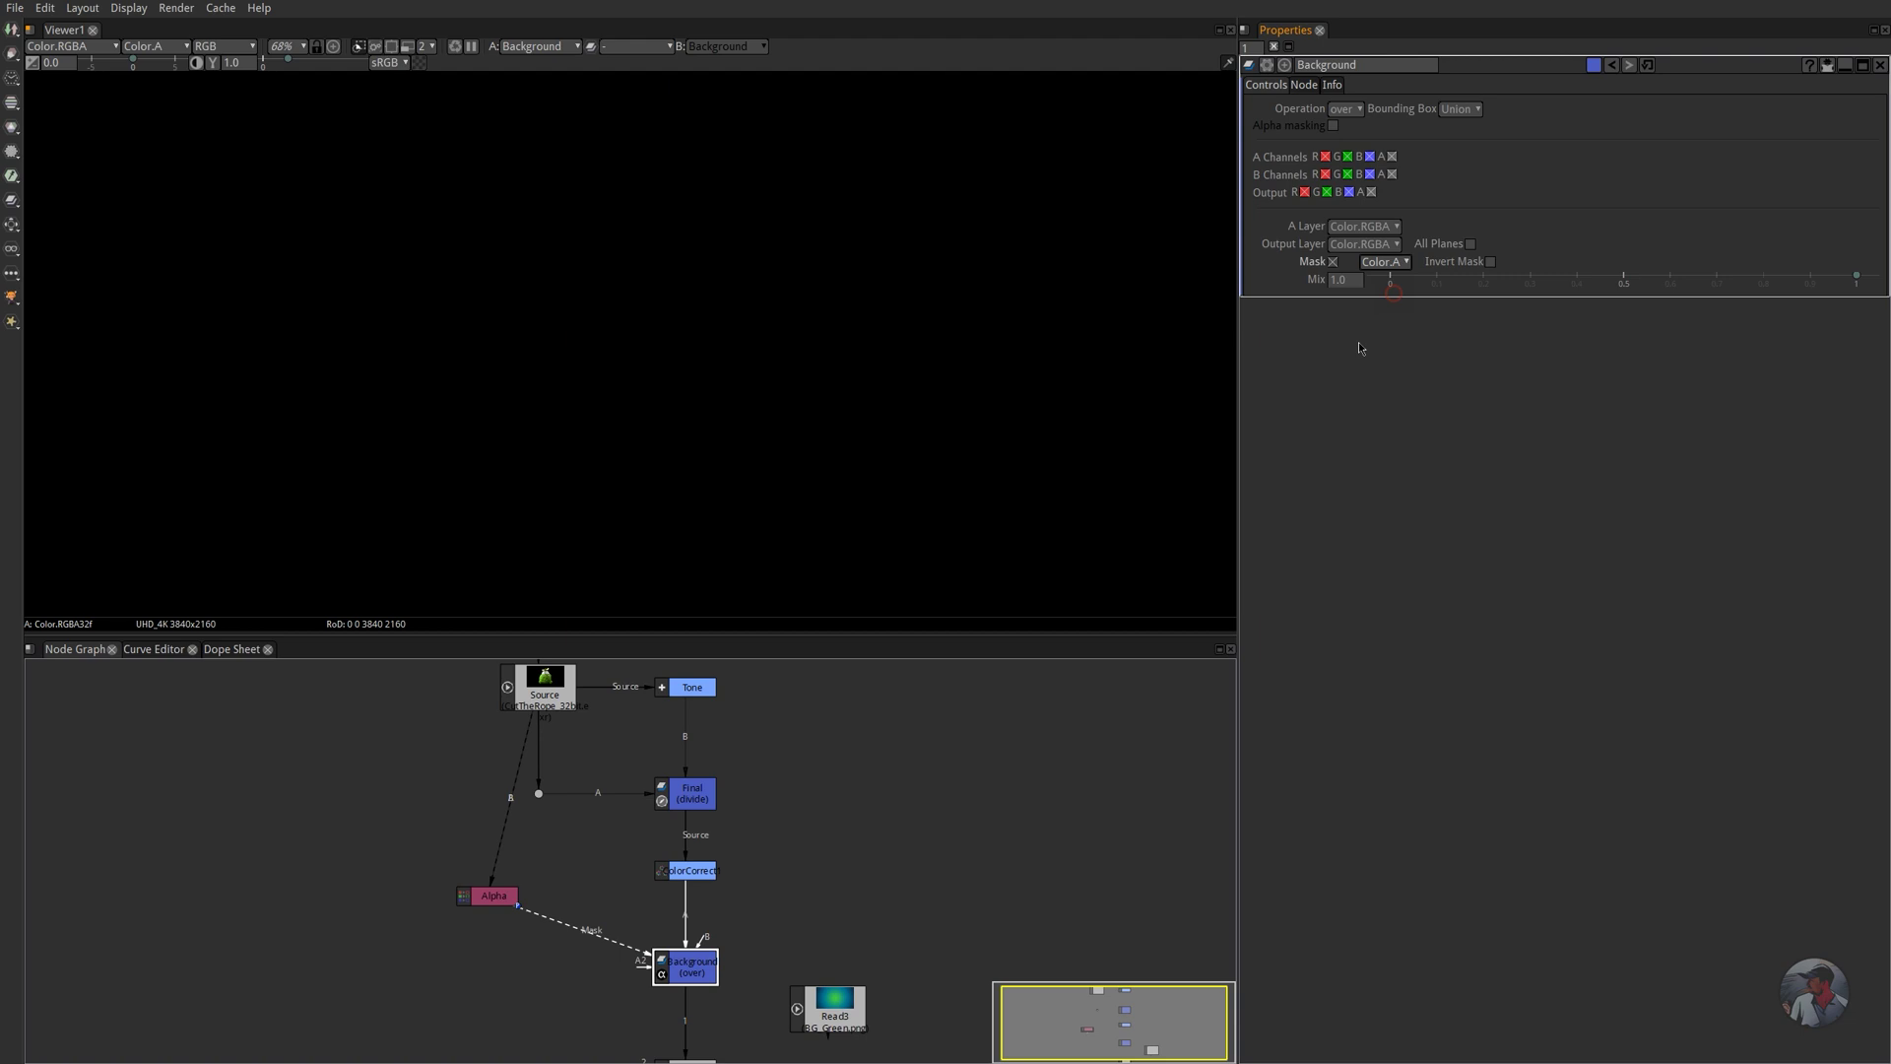
- Connect the Background merge's B input to the green background image and check the full composite
{"action": "left_click_drag", "start_coordinate": [706, 935], "coordinate": [840, 975]}
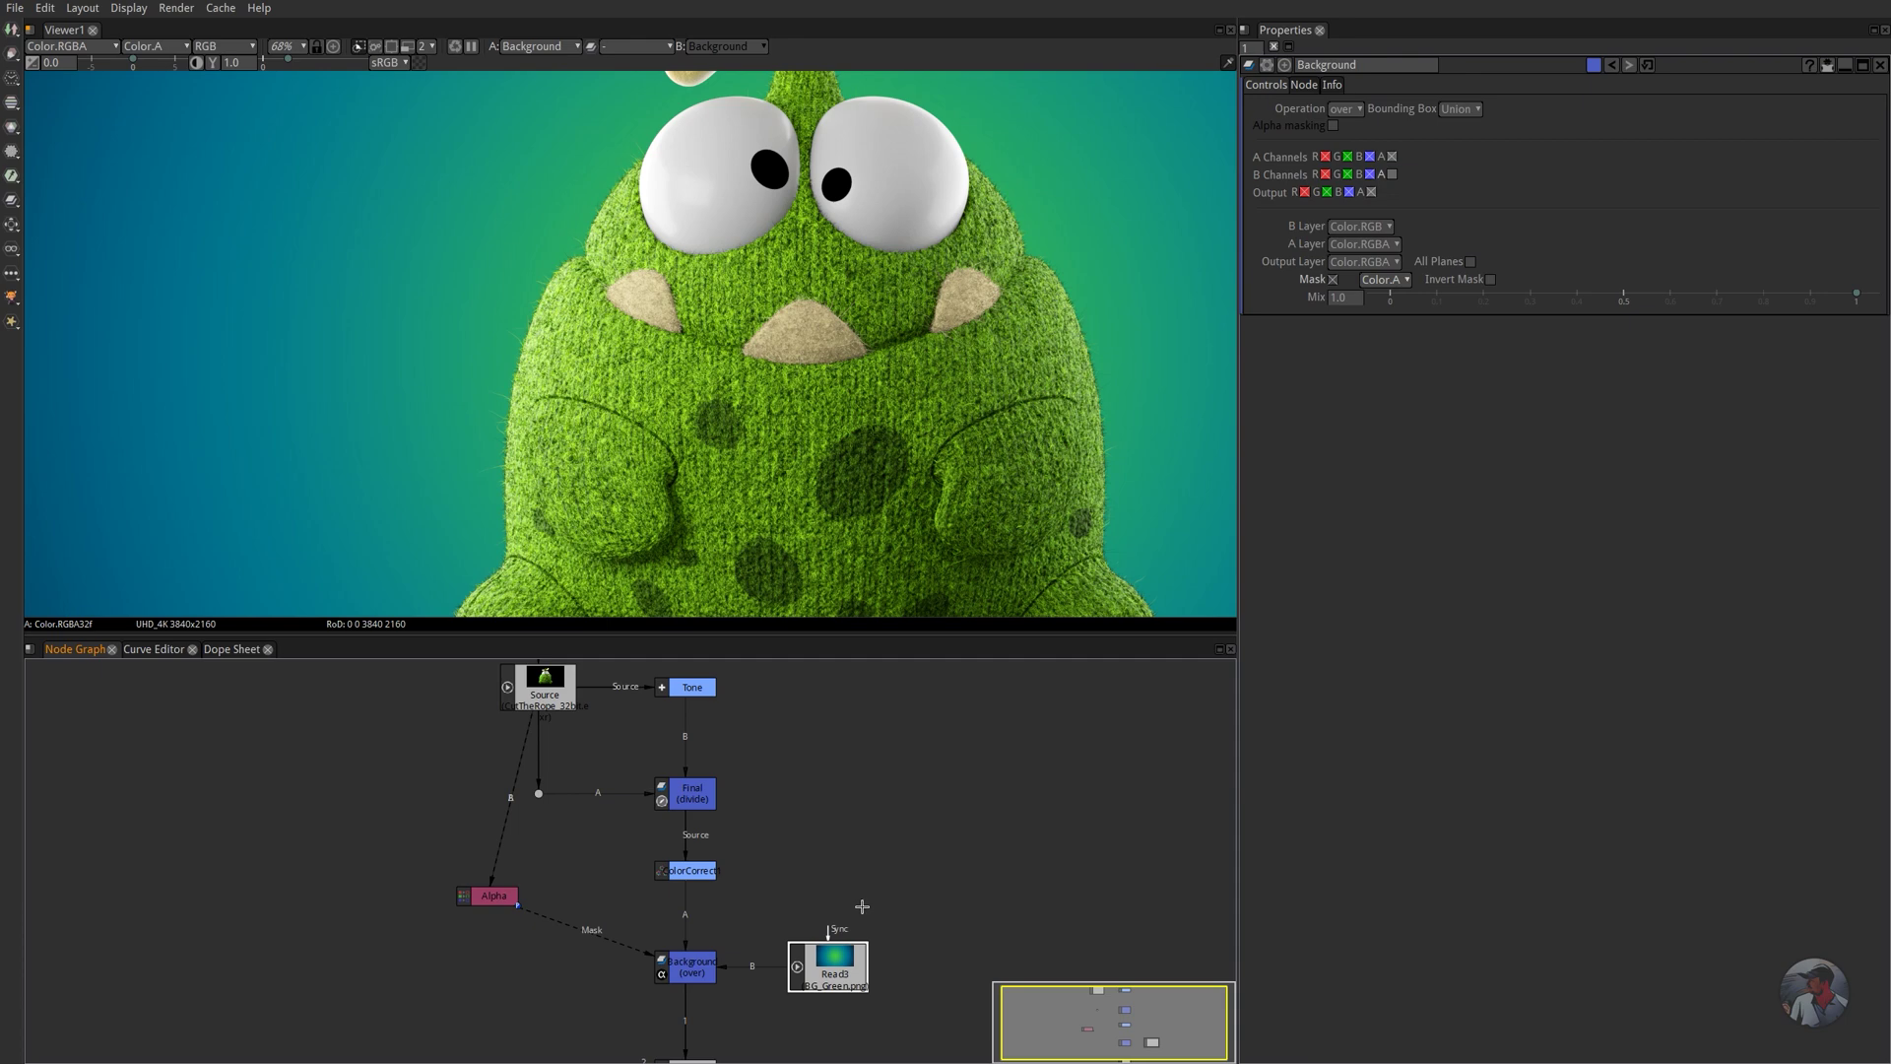
{"action": "scroll", "coordinate": [862, 907], "scroll_direction": "down", "scroll_amount": 2}
{"action": "scroll", "coordinate": [676, 862], "scroll_direction": "down", "scroll_amount": 2}
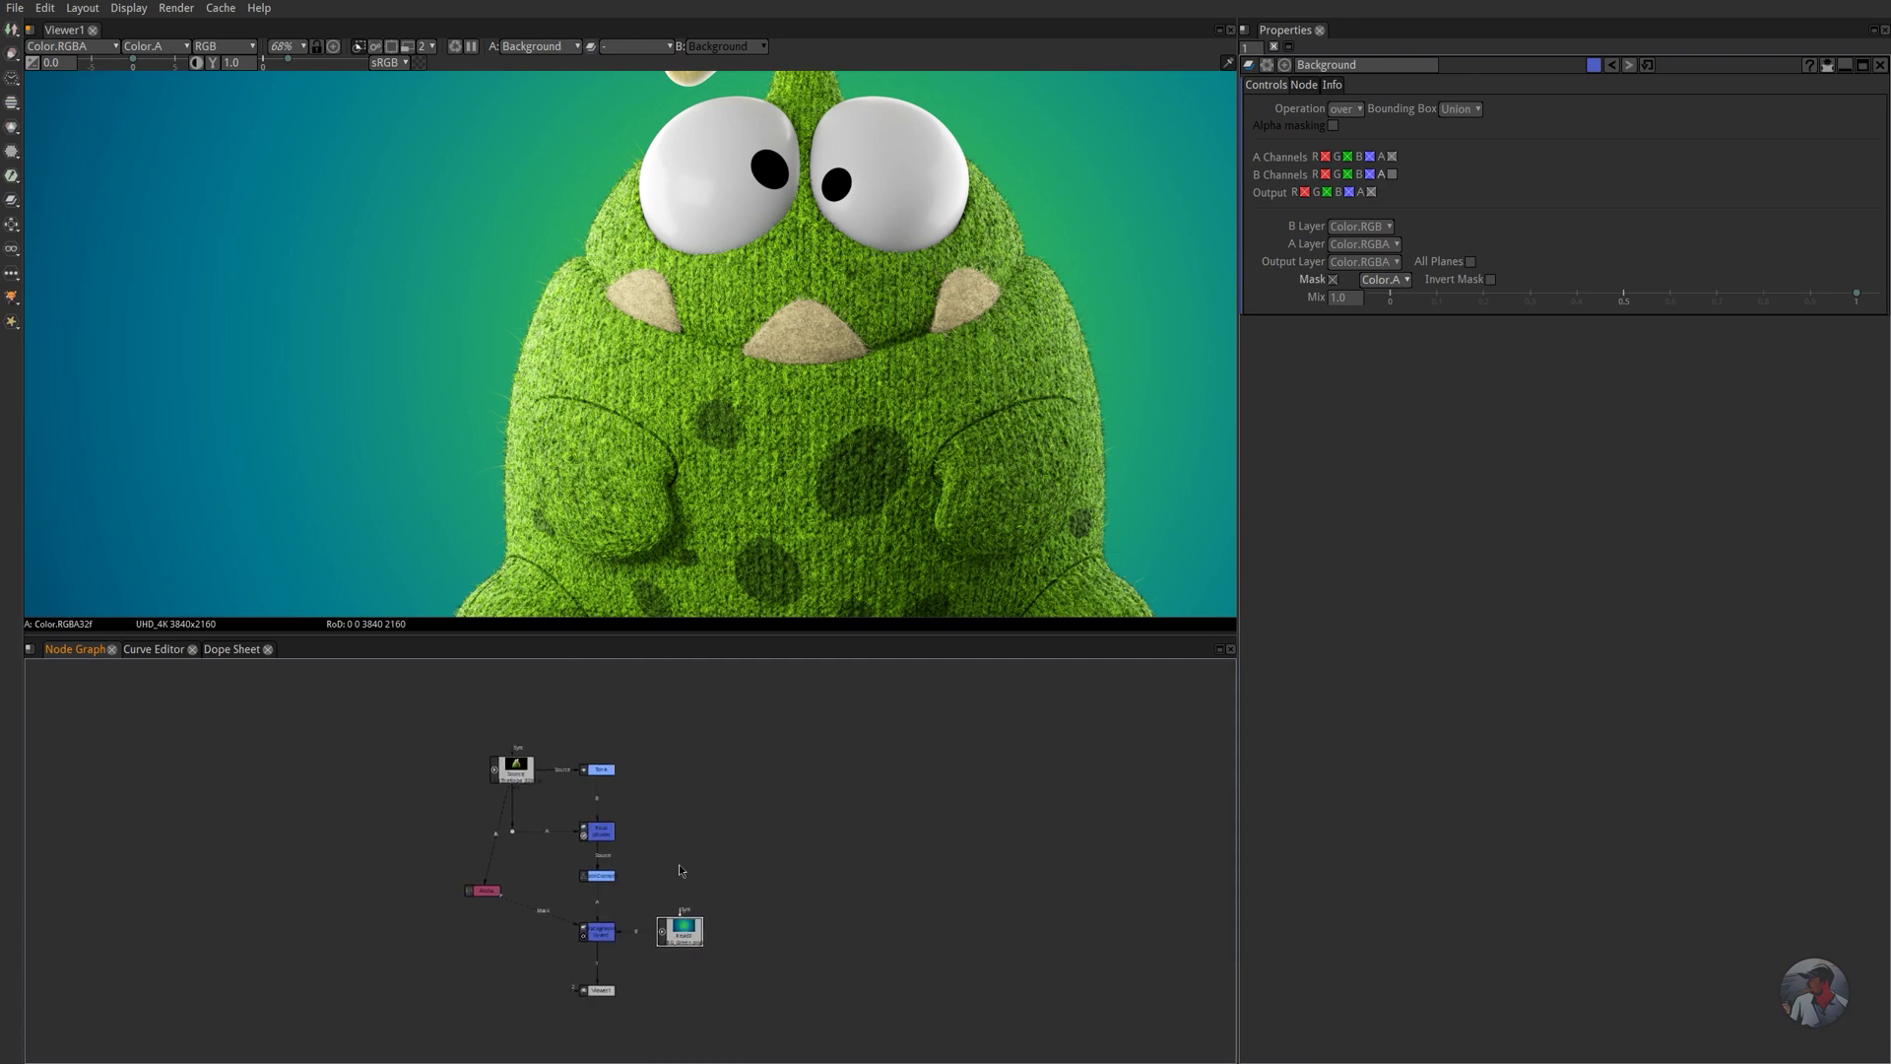
{"action": "scroll", "coordinate": [761, 449], "scroll_direction": "down", "scroll_amount": 3}
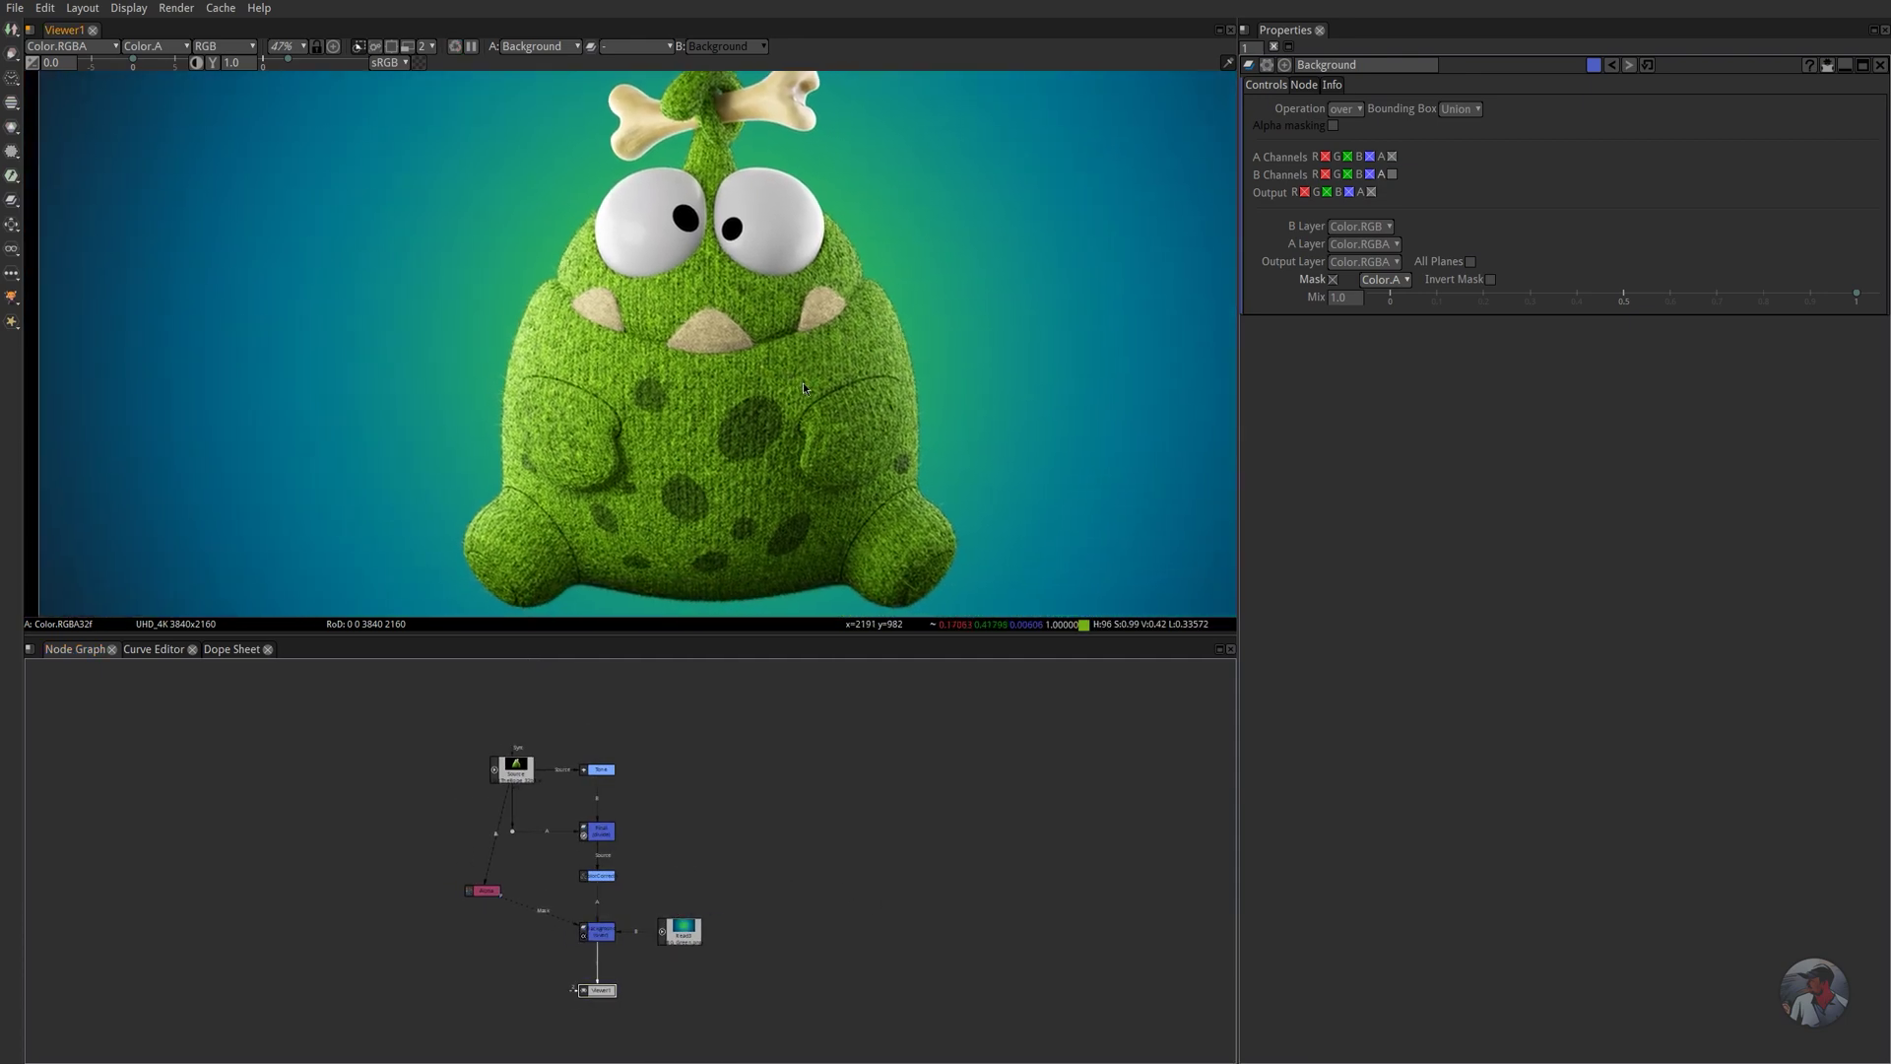